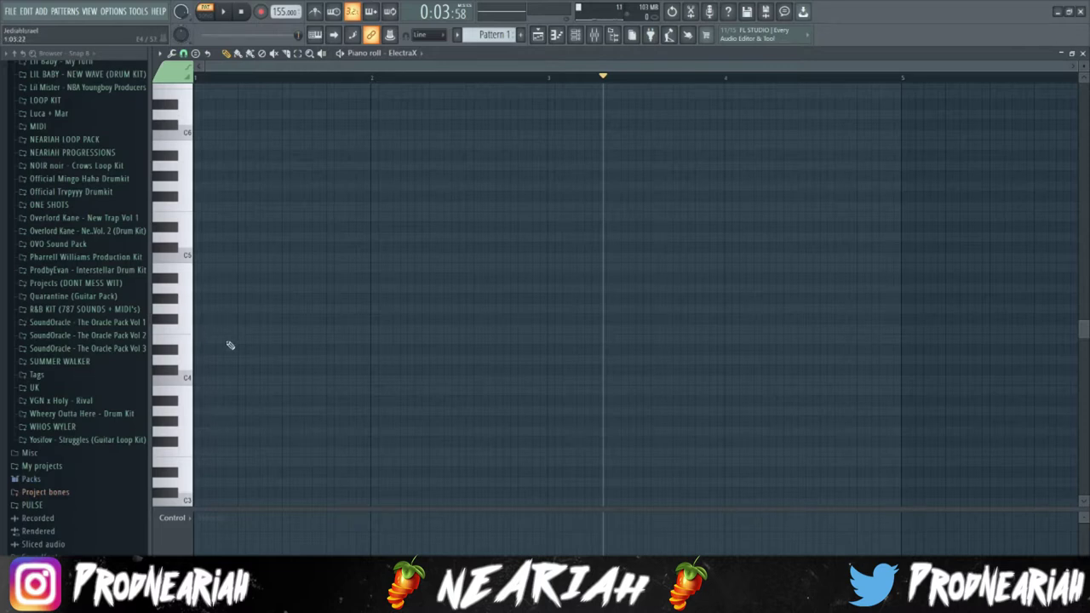
- Place a one-bar D#4 note on bar 1 and a one-bar B4 note on bar 2
{"action": "left_click_drag", "start_coordinate": [230, 344], "coordinate": [206, 348]}
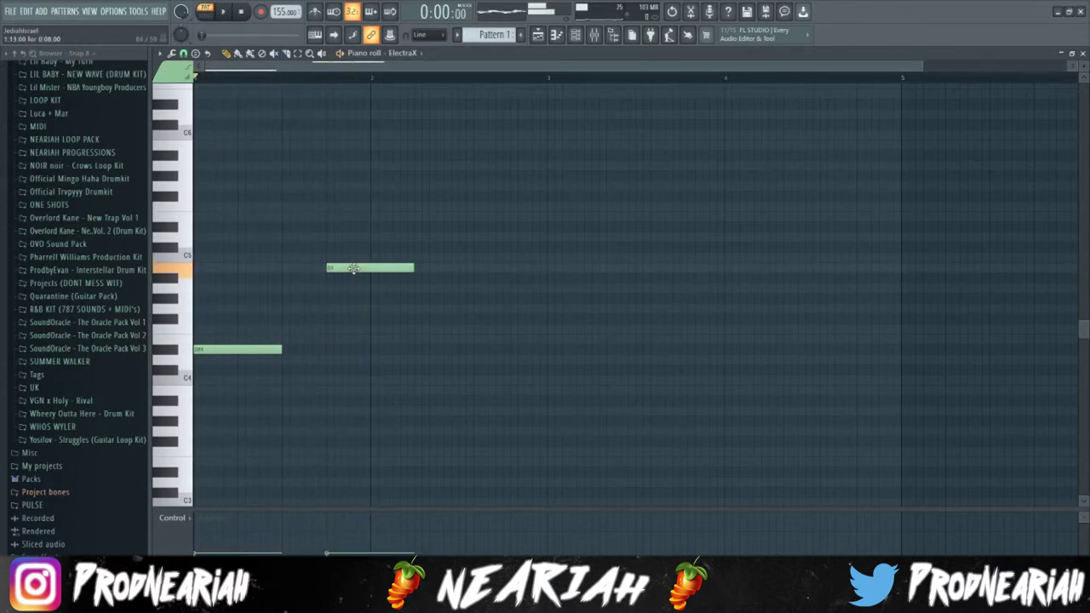
{"action": "mouse_move", "coordinate": [376, 268]}
{"action": "left_mouse_down"}
{"action": "mouse_move", "coordinate": [408, 270]}
{"action": "mouse_move", "coordinate": [397, 270]}
{"action": "left_mouse_up"}
{"action": "key", "text": "space"}
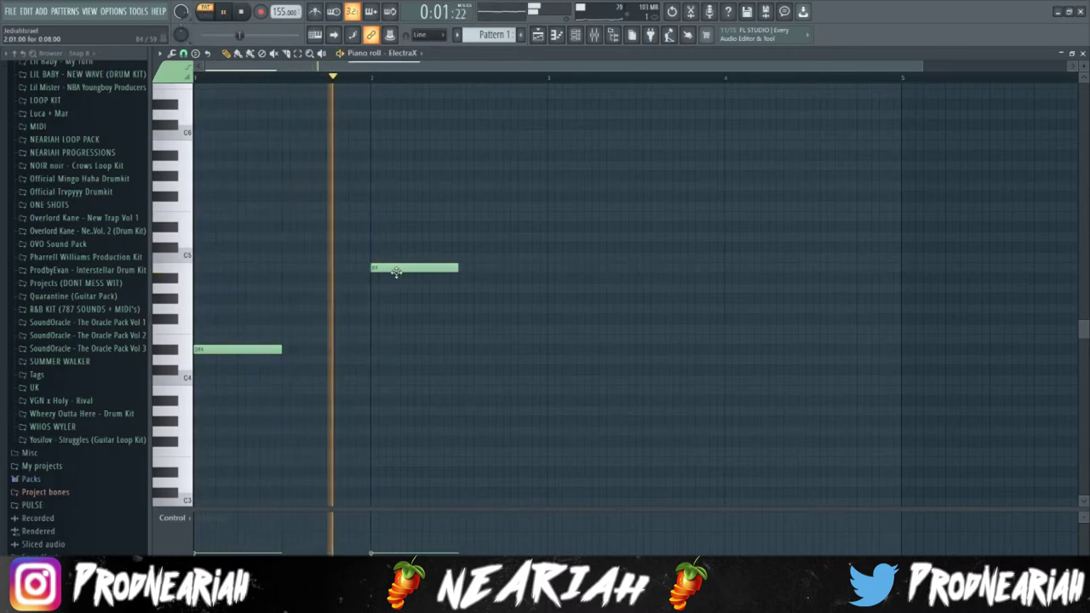
{"action": "key", "text": "space"}
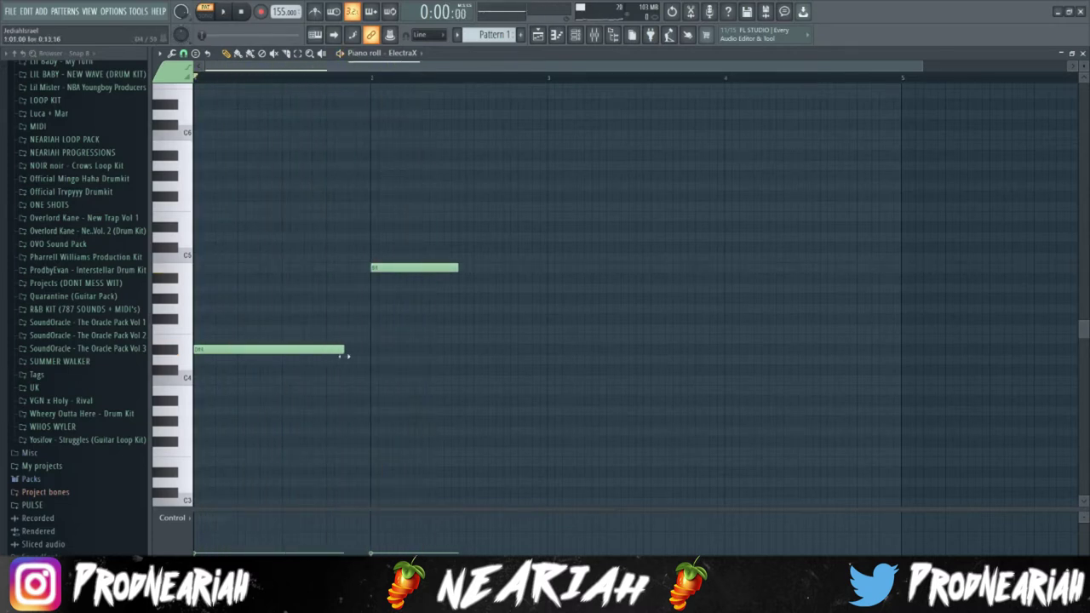
{"action": "key", "text": "space"}
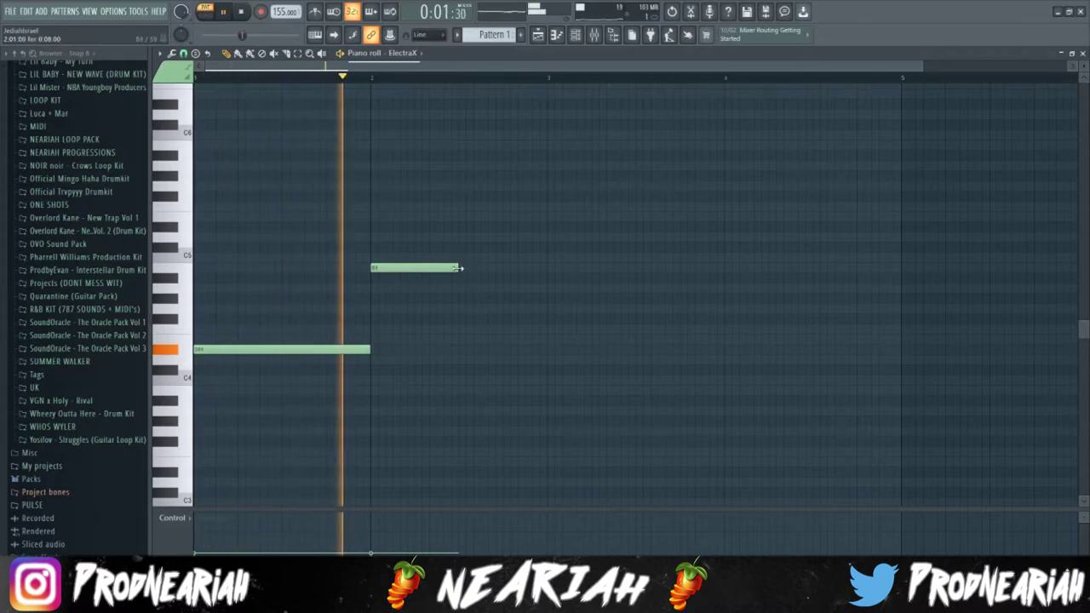
{"action": "left_click_drag", "start_coordinate": [458, 268], "coordinate": [552, 273]}
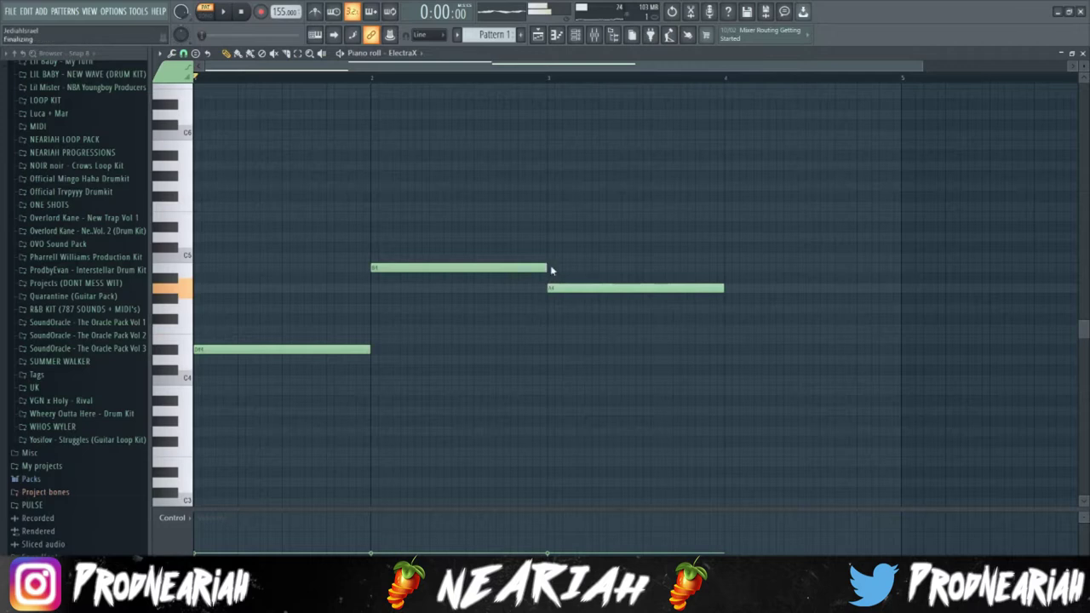
- Place a one-bar A#4 note starting at the middle of bar 2, overlapping the end of the B4 note
{"action": "left_click_drag", "start_coordinate": [551, 271], "coordinate": [554, 260]}
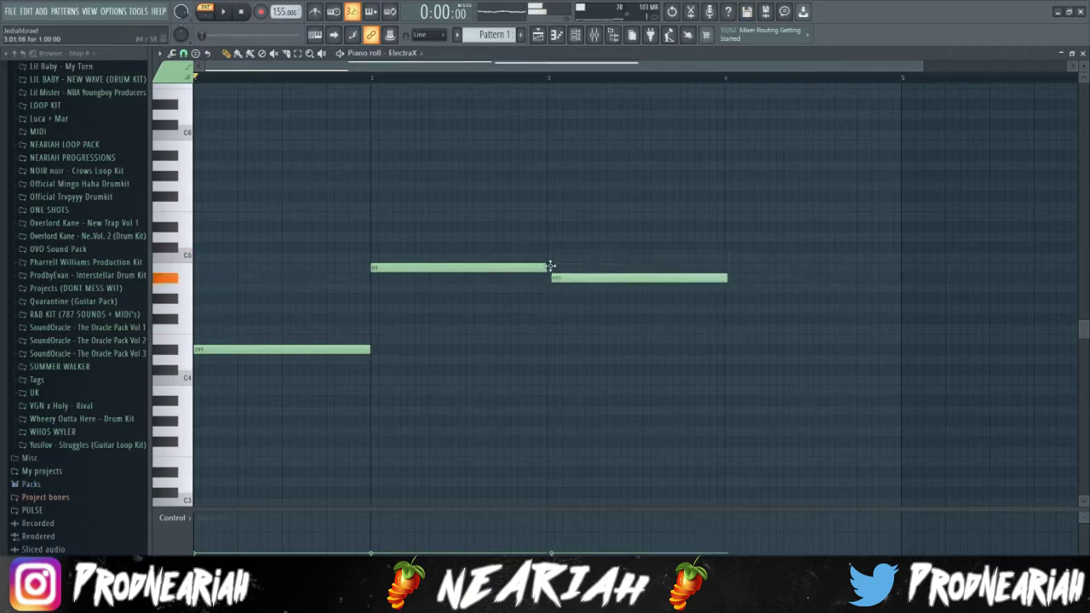
{"action": "key", "text": "space"}
{"action": "left_click", "coordinate": [551, 333]}
{"action": "mouse_move", "coordinate": [550, 333]}
{"action": "left_mouse_down"}
{"action": "mouse_move", "coordinate": [550, 321]}
{"action": "mouse_move", "coordinate": [540, 333]}
{"action": "left_mouse_up"}
{"action": "key", "text": "space"}
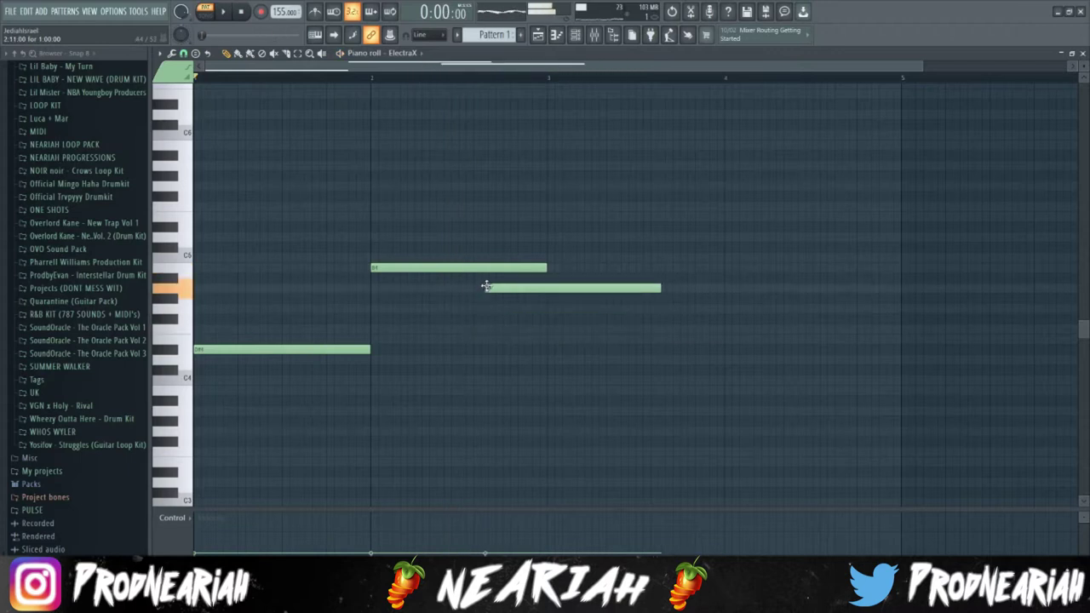
{"action": "key", "text": "space"}
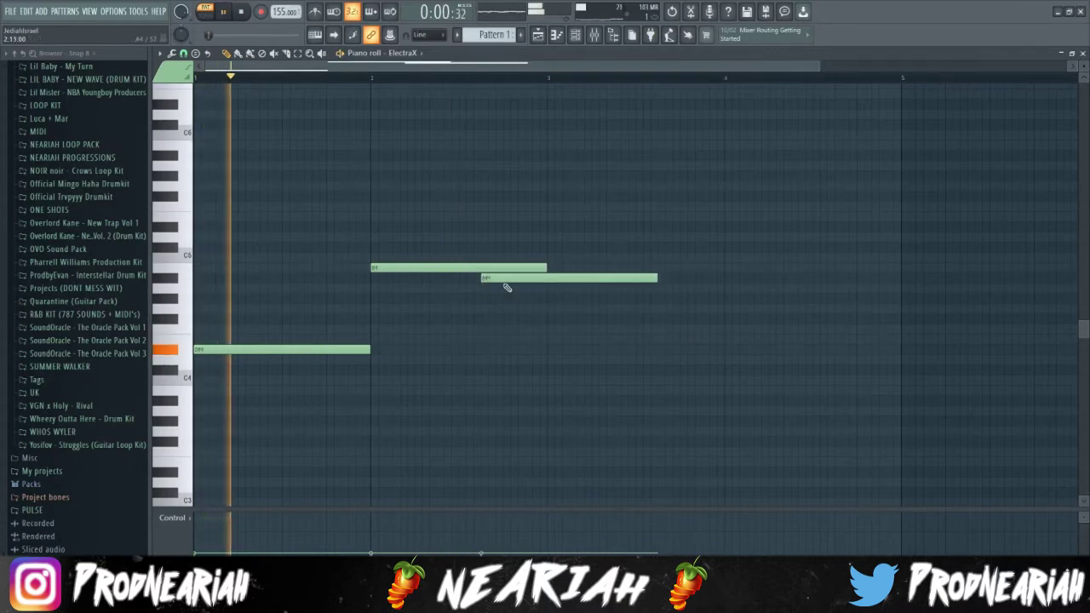
{"action": "left_click_drag", "start_coordinate": [493, 280], "coordinate": [471, 281]}
{"action": "key", "text": "space"}
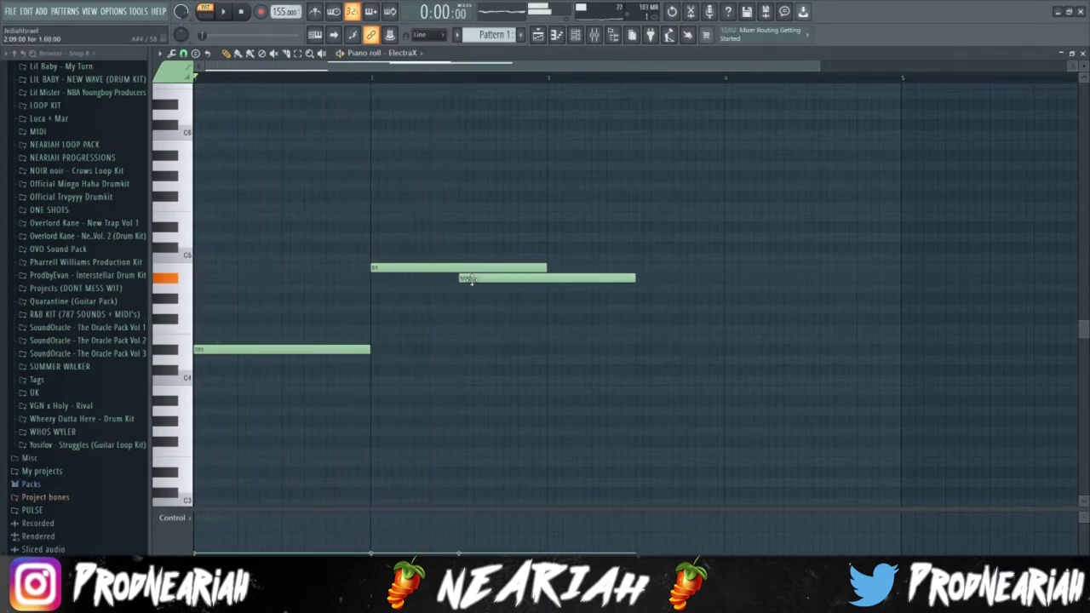
- Select all notes and apply quick legato so the B4 note ends where the A#4 note begins, then deselect
{"action": "left_click", "coordinate": [534, 363]}
{"action": "right_click", "coordinate": [535, 364]}
{"action": "key", "text": "ctrl+a"}
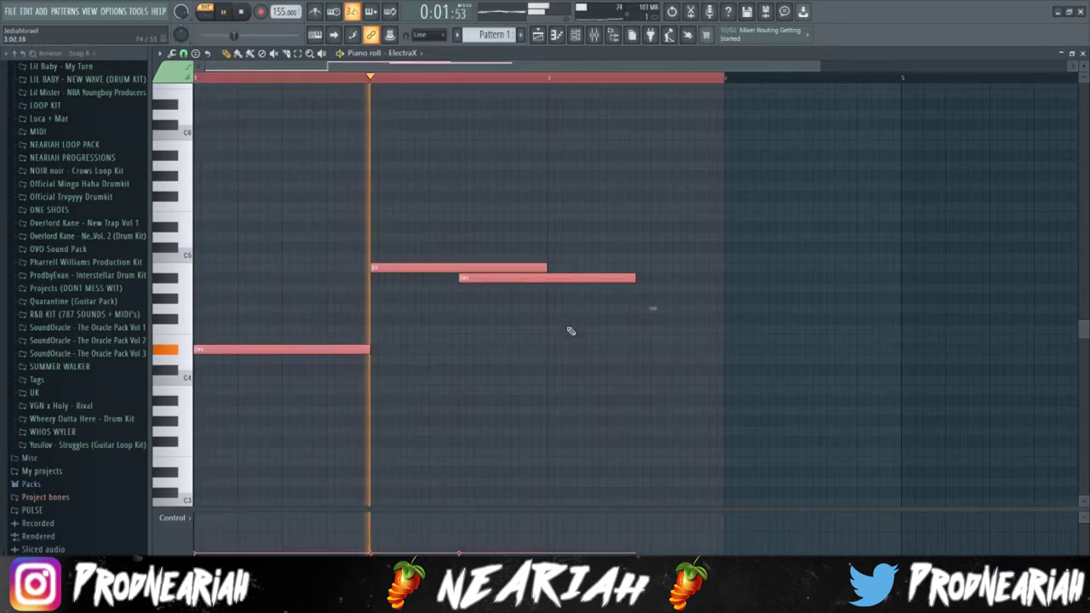
{"action": "key", "text": "ctrl+l"}
{"action": "key", "text": "space"}
{"action": "key", "text": "ctrl+d"}
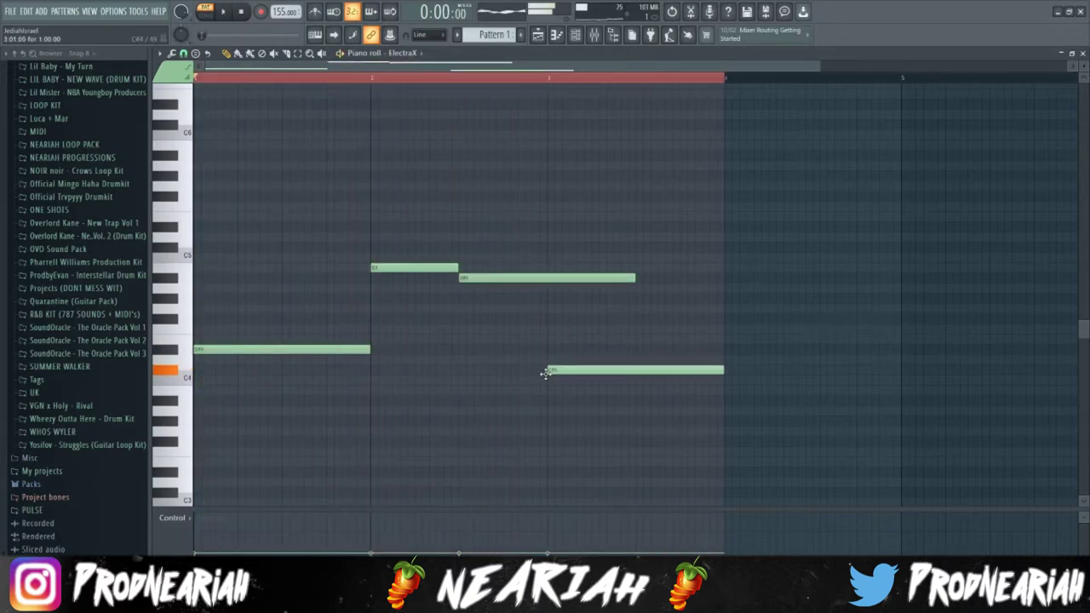
- Place a one-bar D#4 note on bar 3 and shorten the A#4 note to end where bar 3 starts
{"action": "left_click_drag", "start_coordinate": [542, 343], "coordinate": [546, 344]}
{"action": "key", "text": "space"}
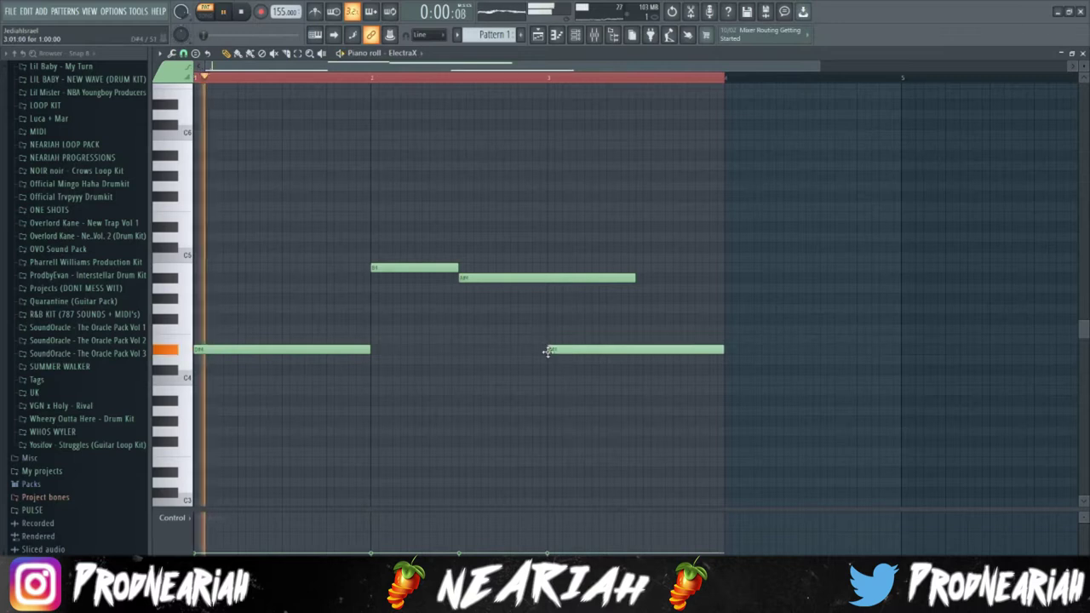
{"action": "left_click_drag", "start_coordinate": [637, 280], "coordinate": [545, 294]}
{"action": "left_click", "coordinate": [741, 286]}
{"action": "right_click", "coordinate": [742, 286]}
{"action": "scroll", "coordinate": [749, 307], "scroll_direction": "down", "scroll_amount": 3}
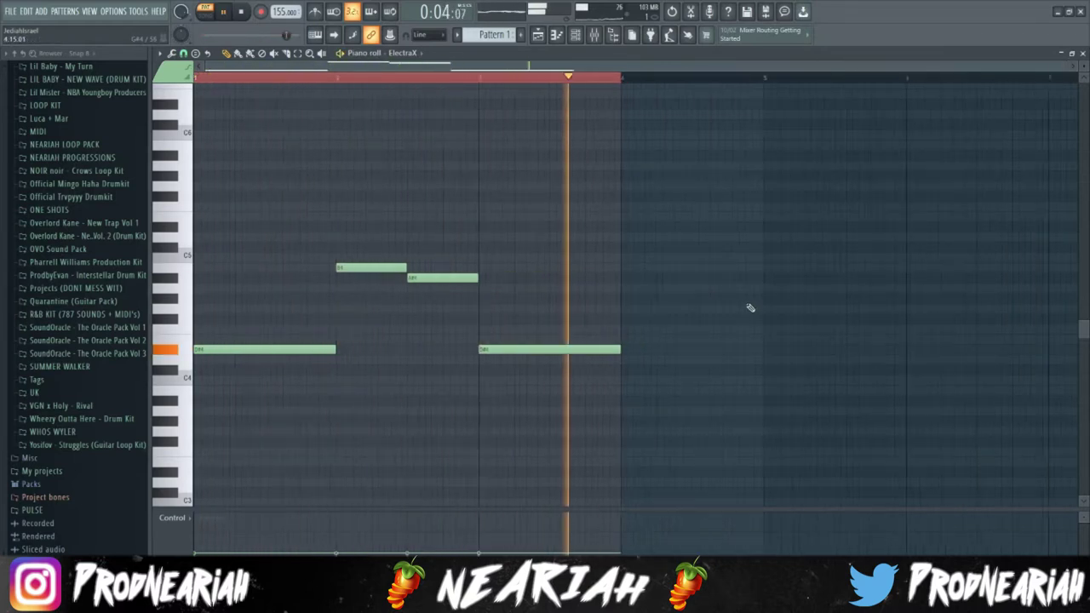
- Place a half-bar B4 note at the start of bar 4 and clear the time selection over the first three bars
{"action": "key", "text": "space"}
{"action": "left_click", "coordinate": [568, 310]}
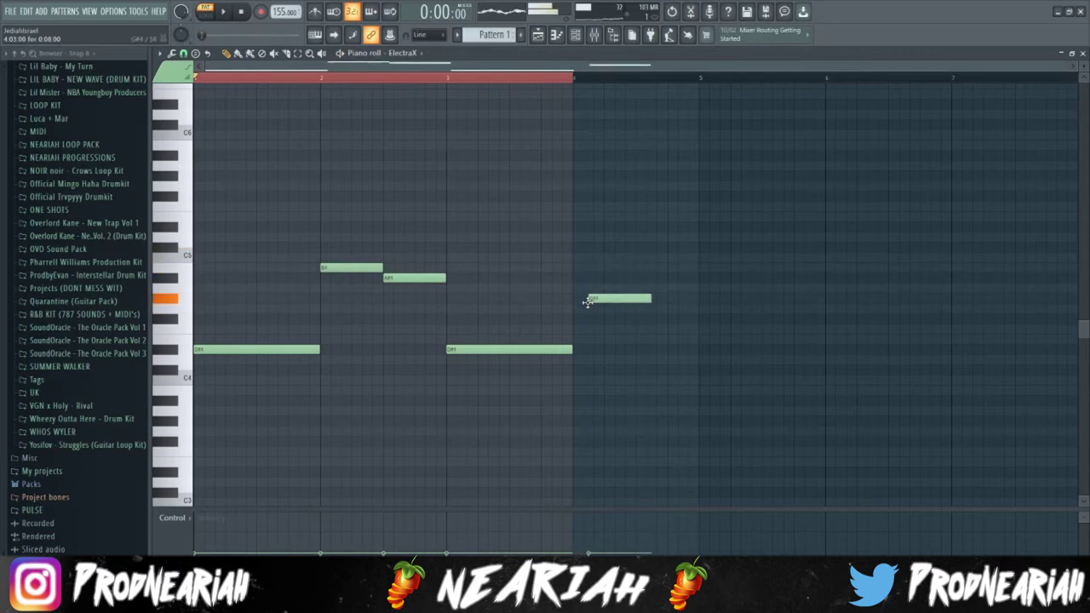
{"action": "key", "text": "space"}
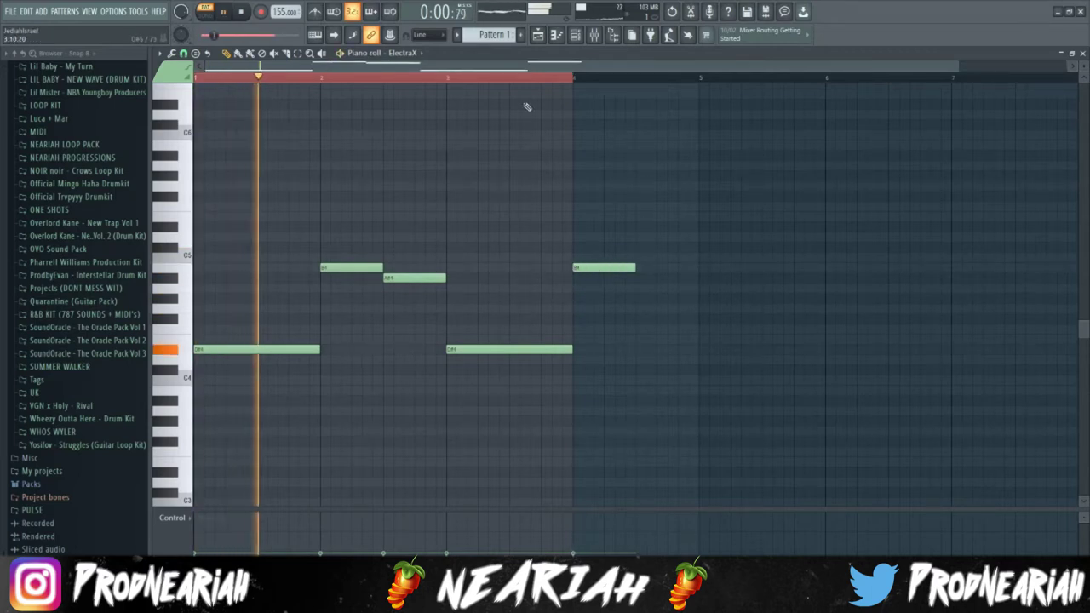
{"action": "right_click", "coordinate": [528, 79]}
{"action": "scroll", "coordinate": [522, 189], "scroll_direction": "down", "scroll_amount": 1}
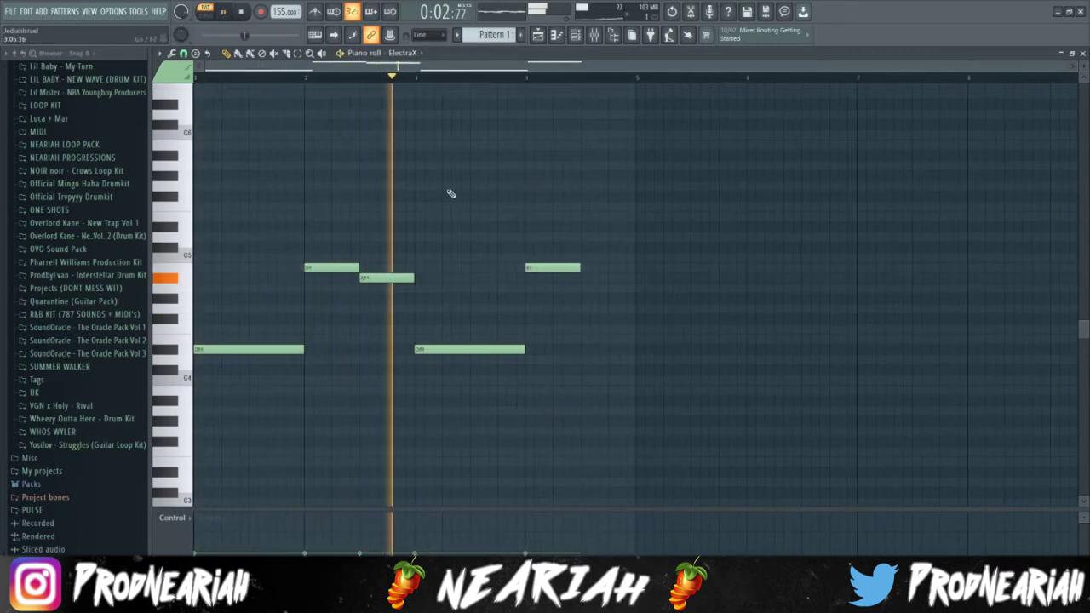
{"action": "scroll", "coordinate": [521, 216], "scroll_direction": "up", "scroll_amount": 1}
{"action": "scroll", "coordinate": [531, 227], "scroll_direction": "down", "scroll_amount": 1}
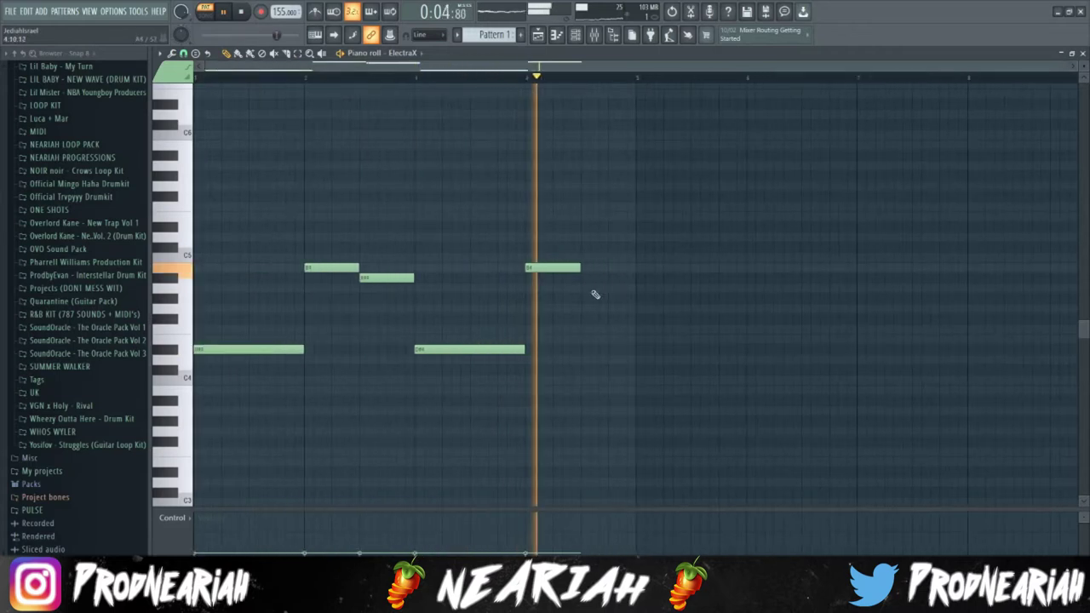
- Try a second half-bar B4 note in the second half of bar 4
{"action": "key", "text": "space"}
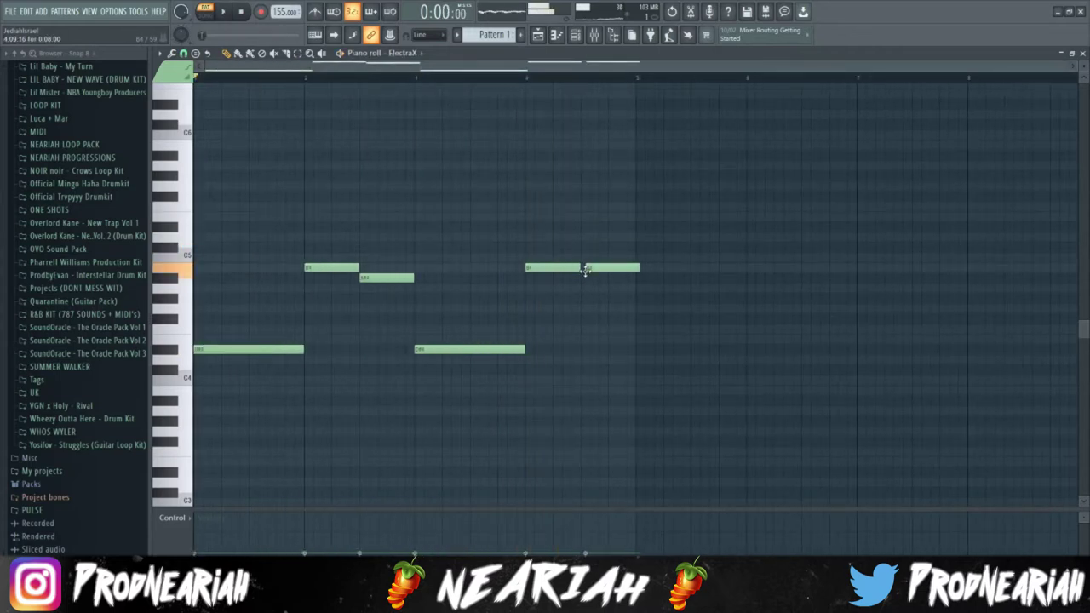
{"action": "left_click_drag", "start_coordinate": [576, 267], "coordinate": [585, 269]}
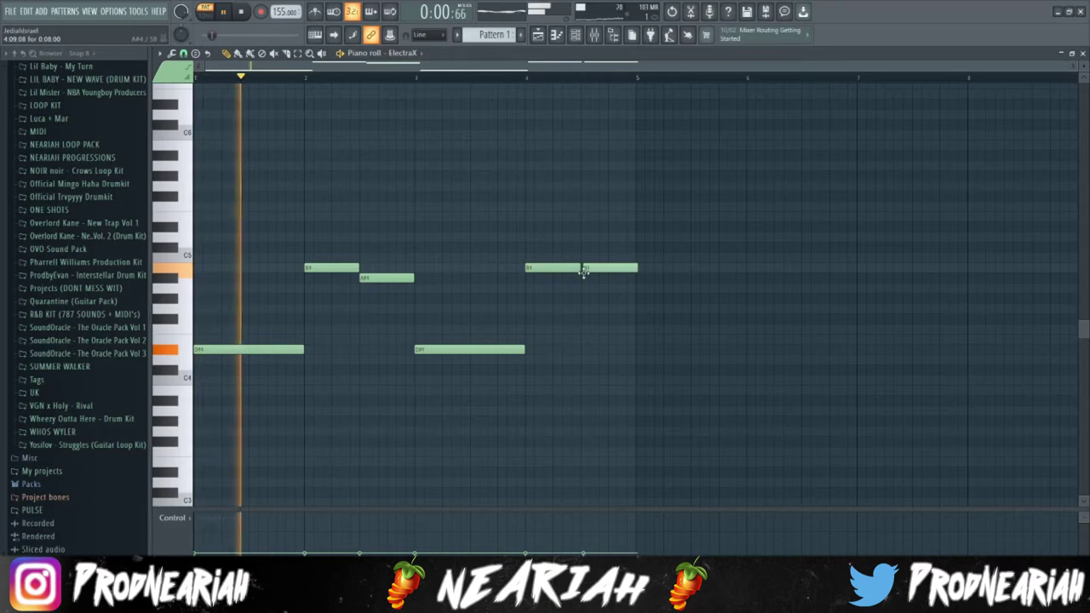
{"action": "key", "text": "space"}
{"action": "left_click", "coordinate": [611, 331]}
{"action": "key", "text": "space"}
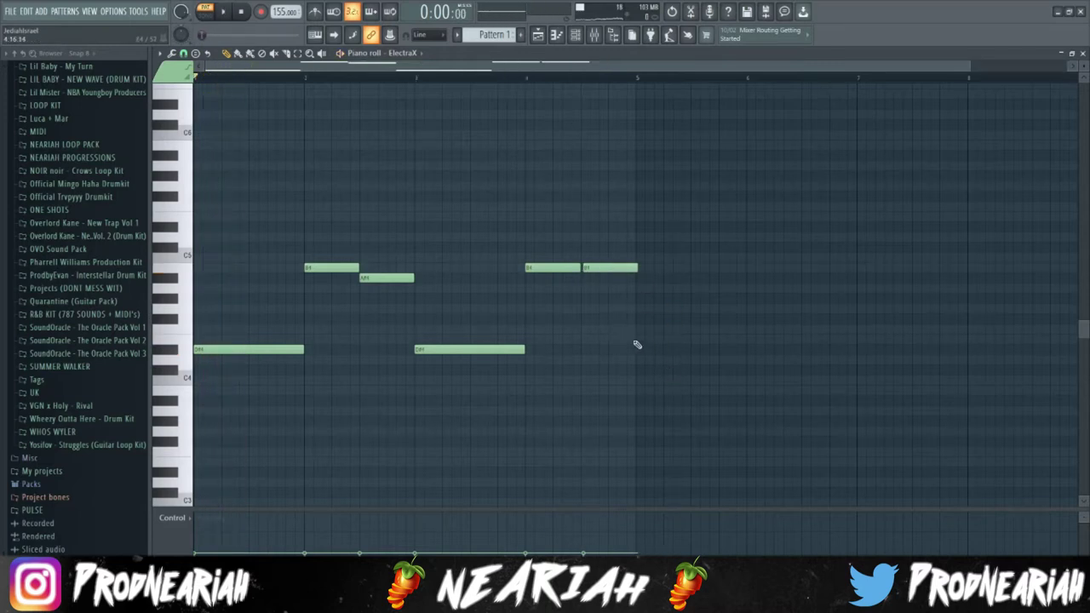
{"action": "key", "text": "ctrl+z"}
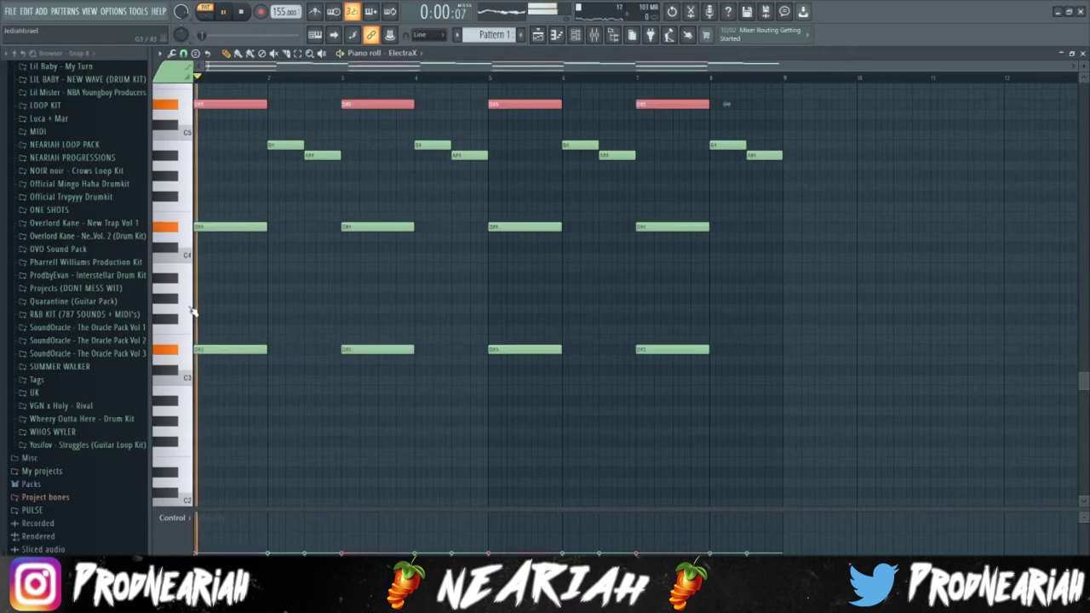
- Review the eight-bar pattern with the D#5 layer above the melody during playback, and clear the note selection
{"action": "scroll", "coordinate": [406, 271], "scroll_direction": "up", "scroll_amount": 4}
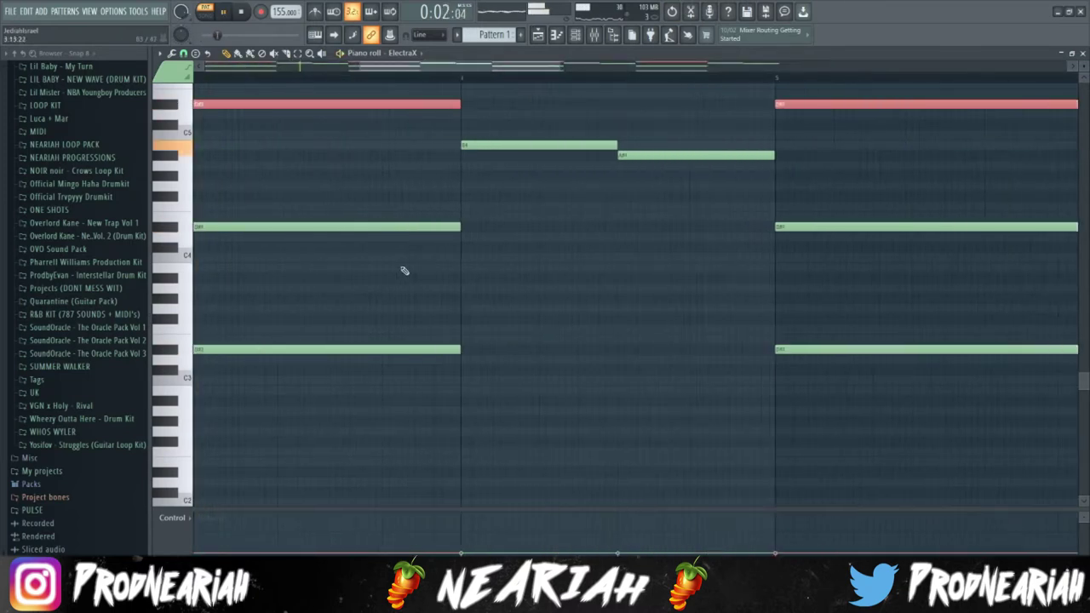
{"action": "scroll", "coordinate": [405, 270], "scroll_direction": "down", "scroll_amount": 4}
{"action": "scroll", "coordinate": [409, 255], "scroll_direction": "up", "scroll_amount": 2}
{"action": "left_click_drag", "start_coordinate": [782, 171], "coordinate": [262, 122]}
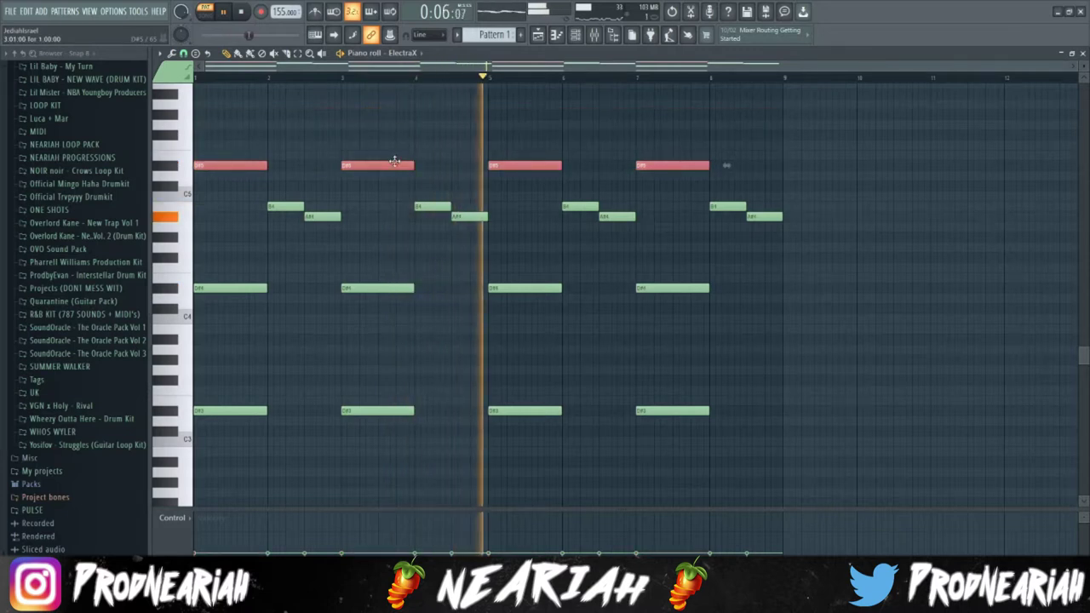
{"action": "key", "text": "space"}
{"action": "left_click", "coordinate": [508, 123]}
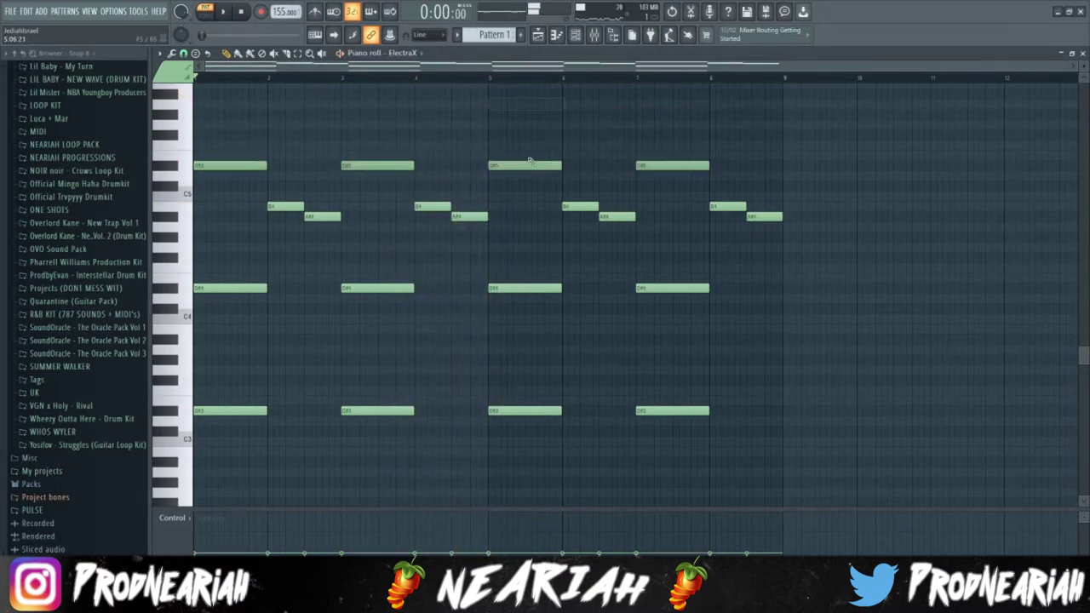
- Raise the D#5 notes at bars 5 and 7 one octave to D#6
{"action": "left_click_drag", "start_coordinate": [766, 169], "coordinate": [484, 136]}
{"action": "key", "text": "space"}
{"action": "key", "text": "space"}
{"action": "key", "text": "space"}
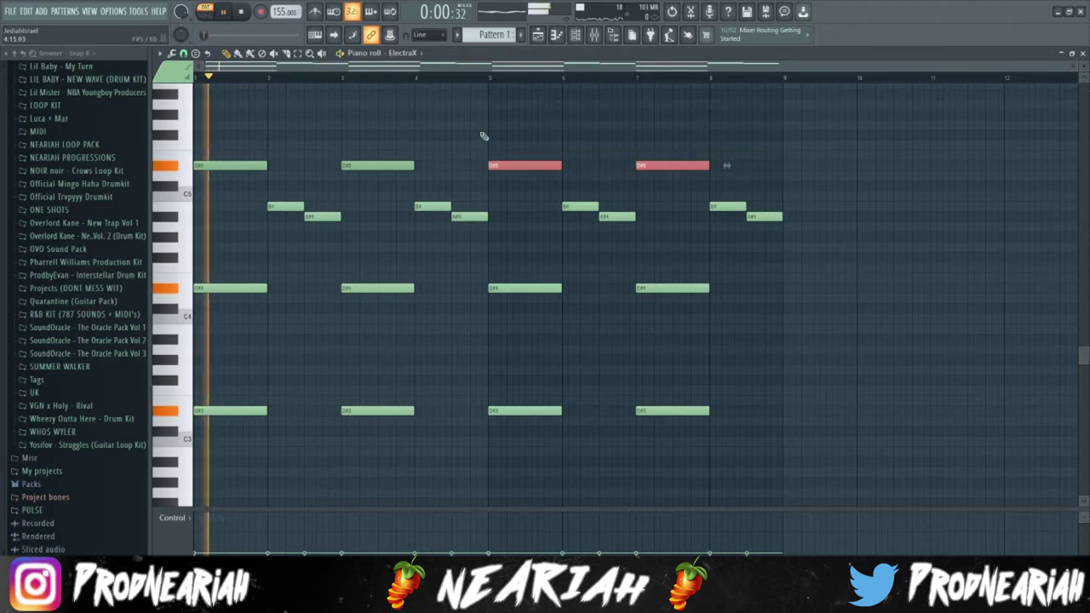
{"action": "key", "text": "Delete"}
{"action": "scroll", "coordinate": [504, 171], "scroll_direction": "down", "scroll_amount": 3}
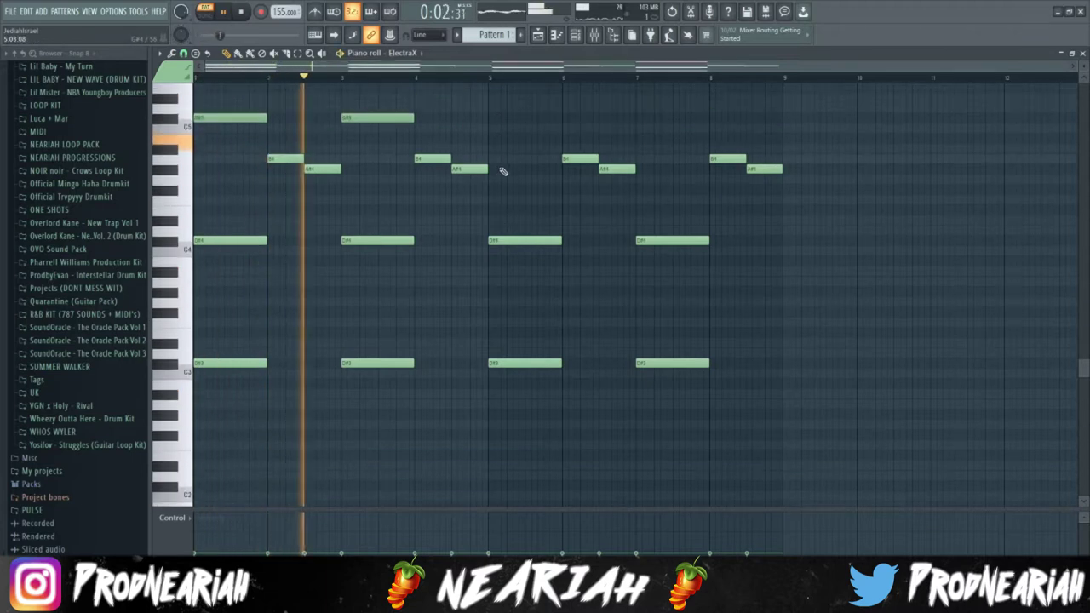
{"action": "scroll", "coordinate": [504, 171], "scroll_direction": "up", "scroll_amount": 4}
{"action": "left_click", "coordinate": [533, 213], "text": "ctrl"}
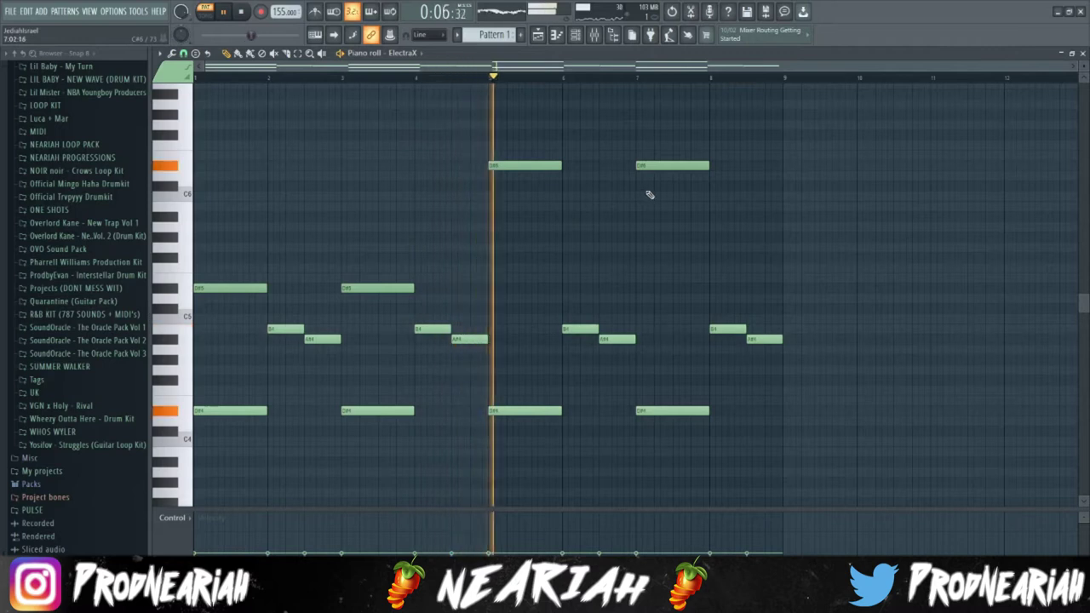
- Lengthen the two D#5 and two D#6 notes to two bars each so they run back to back
{"action": "left_click_drag", "start_coordinate": [762, 202], "coordinate": [446, 135]}
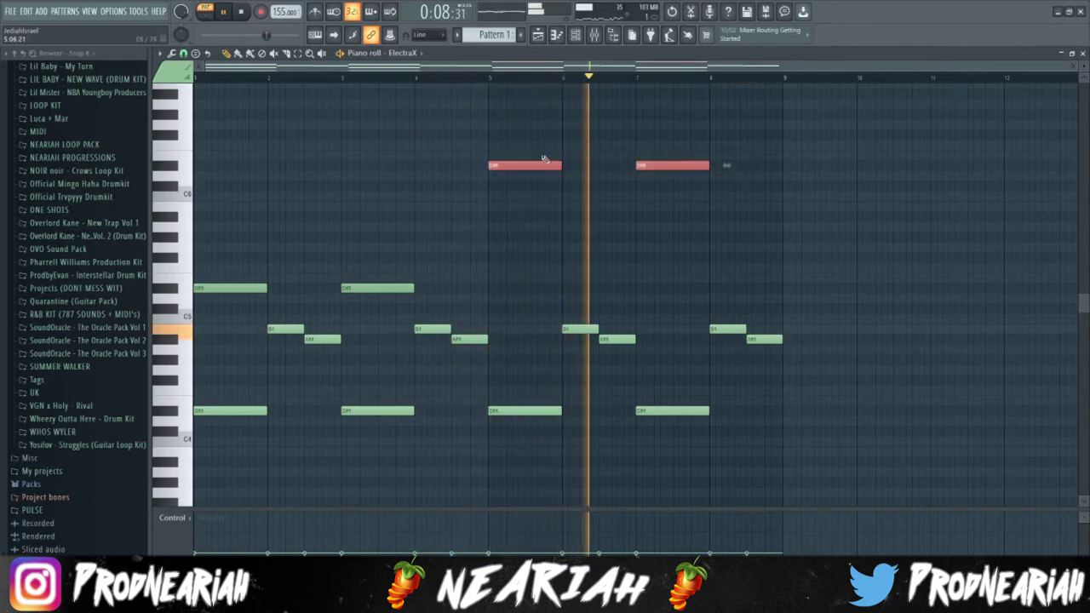
{"action": "left_click", "coordinate": [697, 230], "text": "ctrl"}
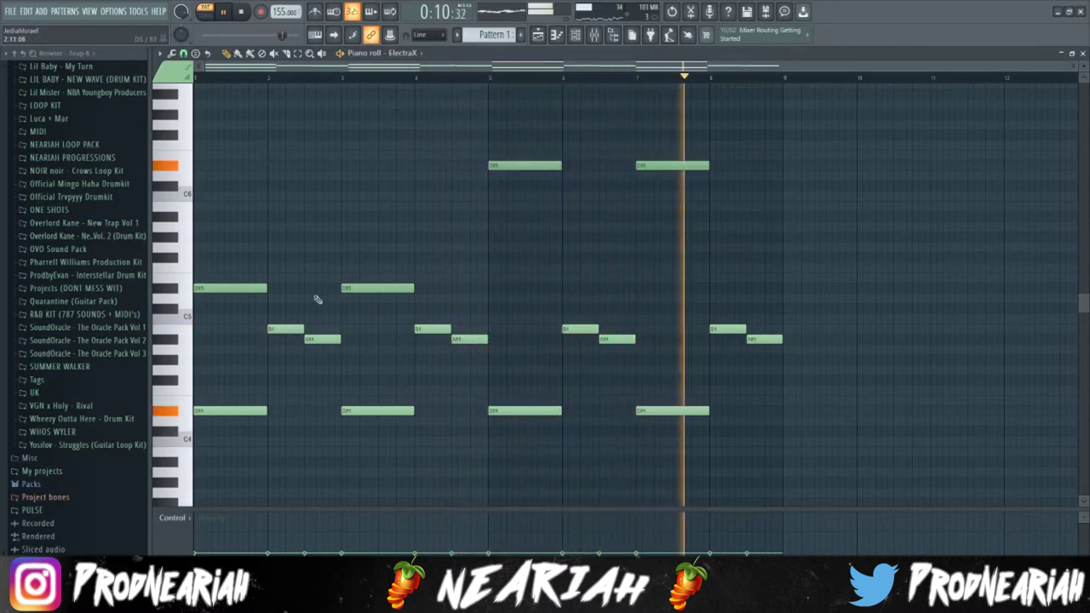
{"action": "left_click_drag", "start_coordinate": [238, 298], "coordinate": [739, 146]}
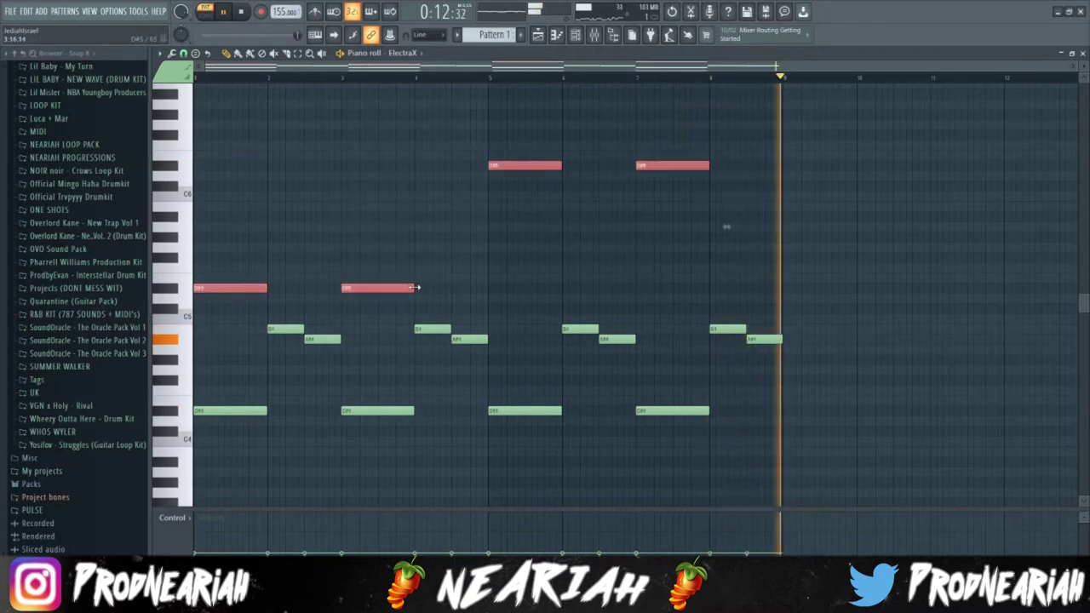
{"action": "left_click_drag", "start_coordinate": [414, 288], "coordinate": [486, 295]}
{"action": "left_click_drag", "start_coordinate": [630, 274], "coordinate": [557, 121]}
{"action": "left_click", "coordinate": [652, 227]}
{"action": "right_click", "coordinate": [680, 230]}
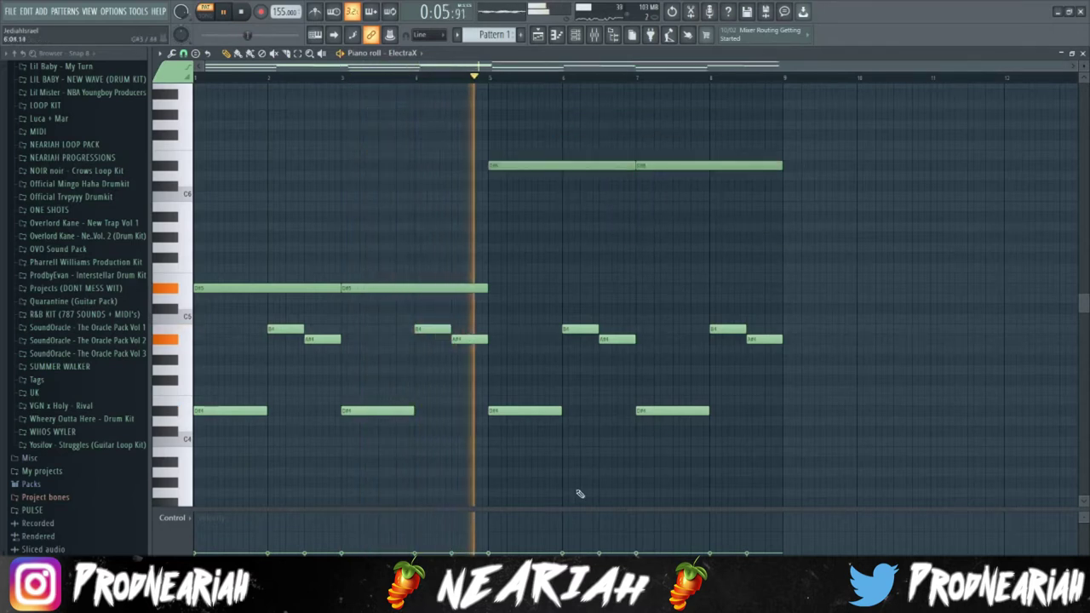
- Play the eight-bar pattern from the start and review its octave layers
{"action": "left_click_drag", "start_coordinate": [789, 241], "coordinate": [468, 138]}
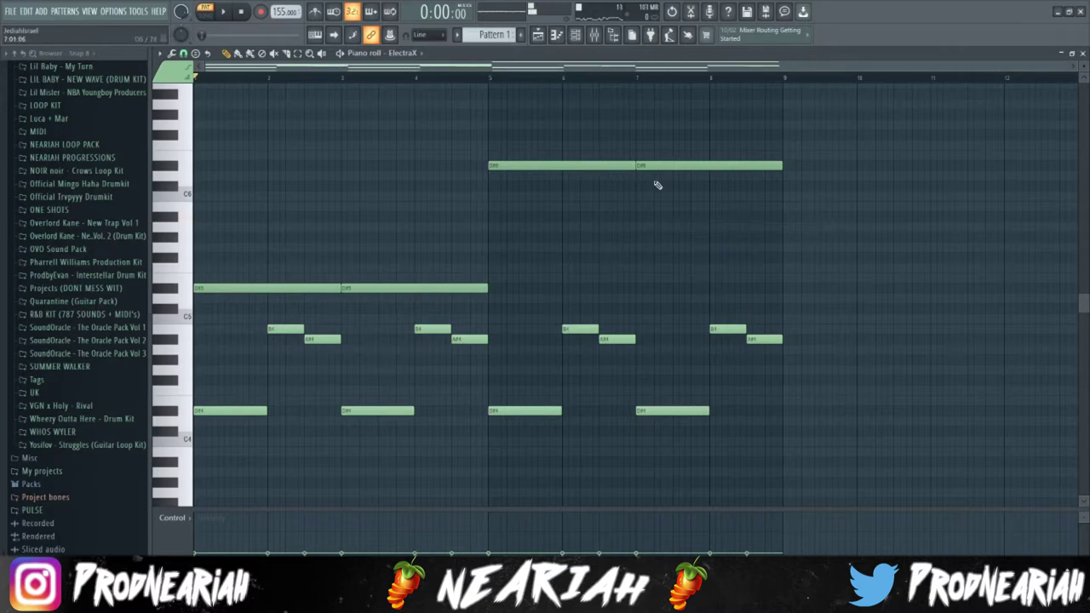
{"action": "scroll", "coordinate": [628, 170], "scroll_direction": "down", "scroll_amount": 10}
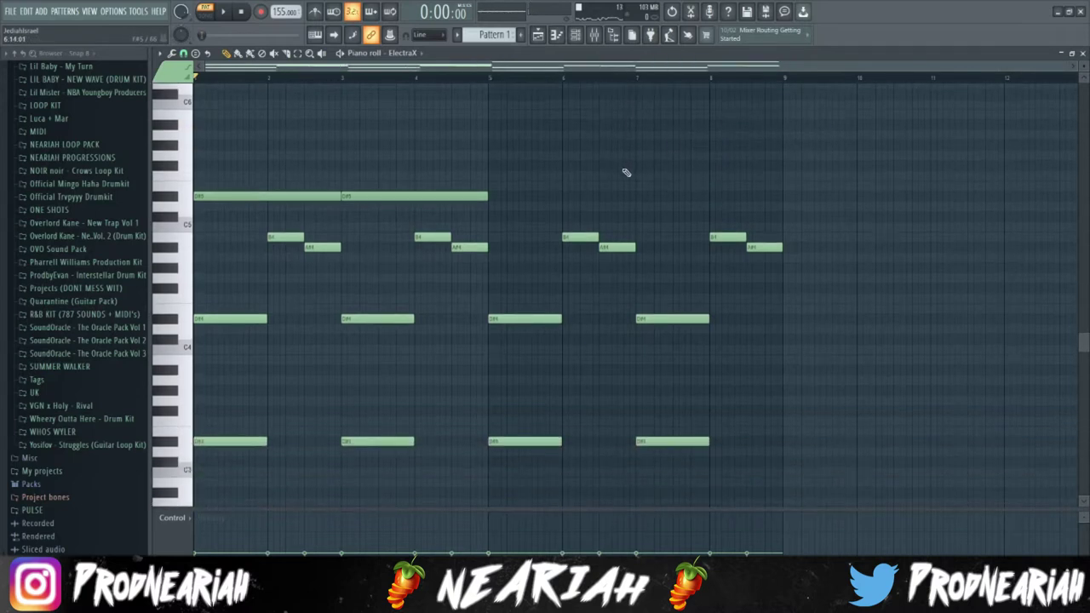
{"action": "scroll", "coordinate": [625, 181], "scroll_direction": "up", "scroll_amount": 5}
{"action": "key", "text": "space"}
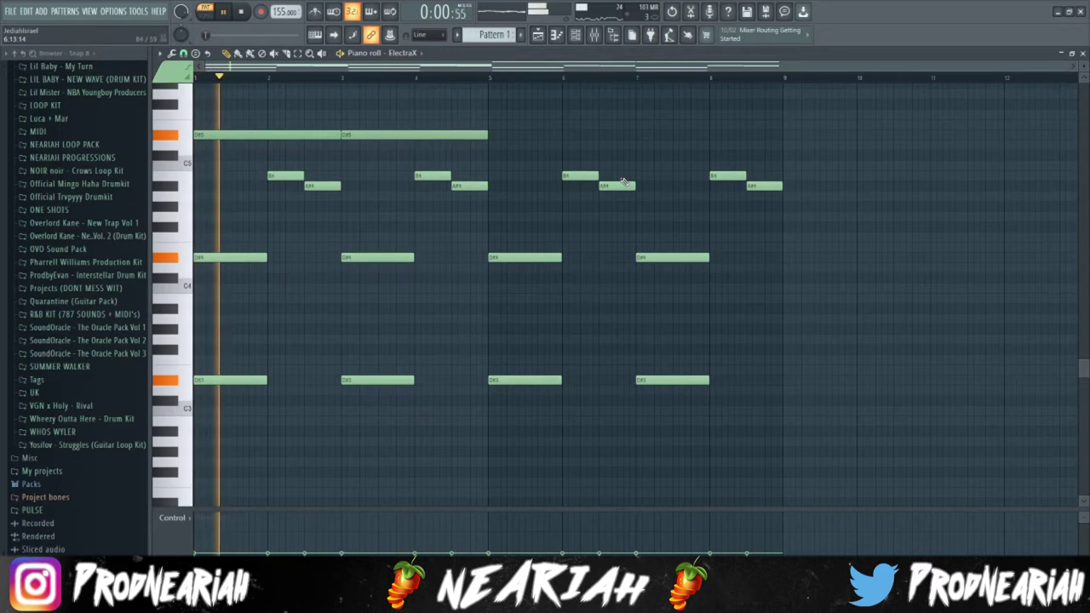
{"action": "scroll", "coordinate": [480, 85], "scroll_direction": "up", "scroll_amount": 4}
{"action": "scroll", "coordinate": [529, 152], "scroll_direction": "down", "scroll_amount": 3}
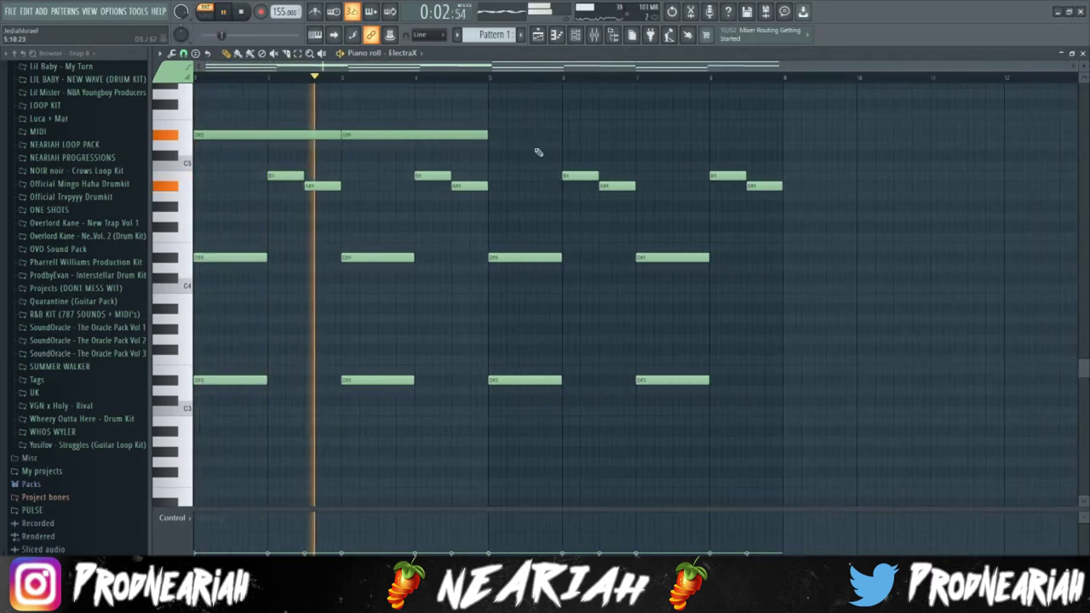
- Play the eight-bar pattern to review its D#5 and D#6 layers, and clear the selection of the D#6 notes
{"action": "scroll", "coordinate": [538, 166], "scroll_direction": "up", "scroll_amount": 3}
{"action": "scroll", "coordinate": [538, 165], "scroll_direction": "up", "scroll_amount": 1}
{"action": "key", "text": "space"}
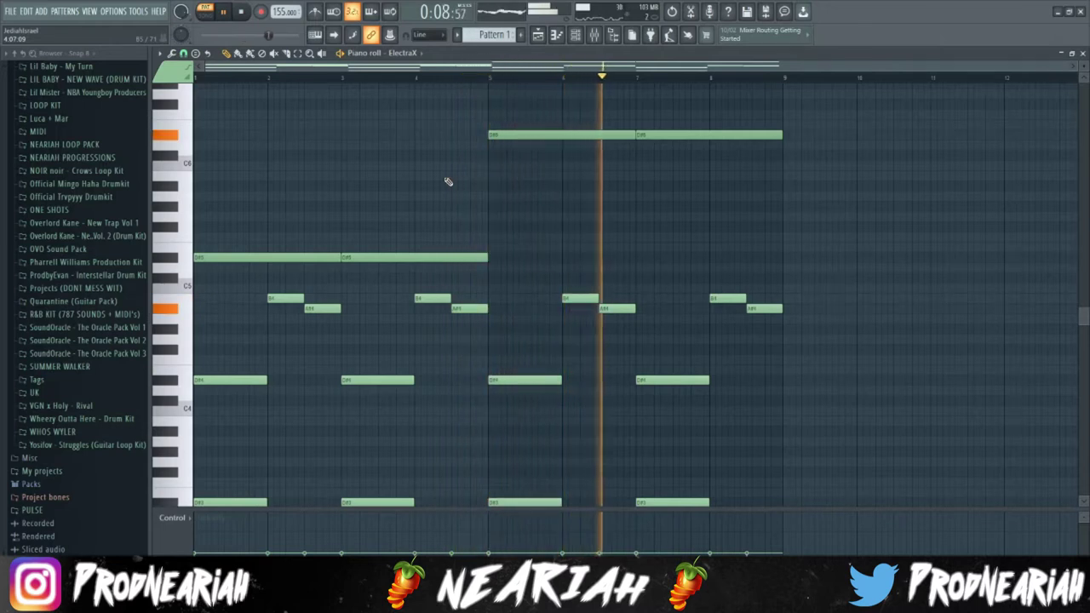
{"action": "left_click_drag", "start_coordinate": [753, 168], "coordinate": [632, 123]}
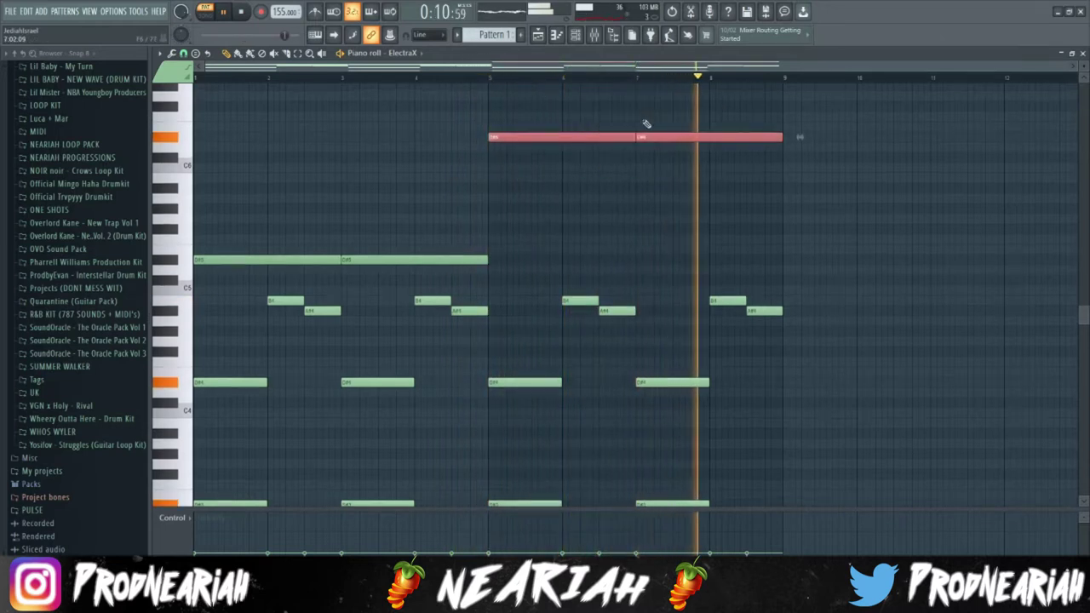
{"action": "left_click", "coordinate": [673, 187]}
{"action": "right_click", "coordinate": [692, 186]}
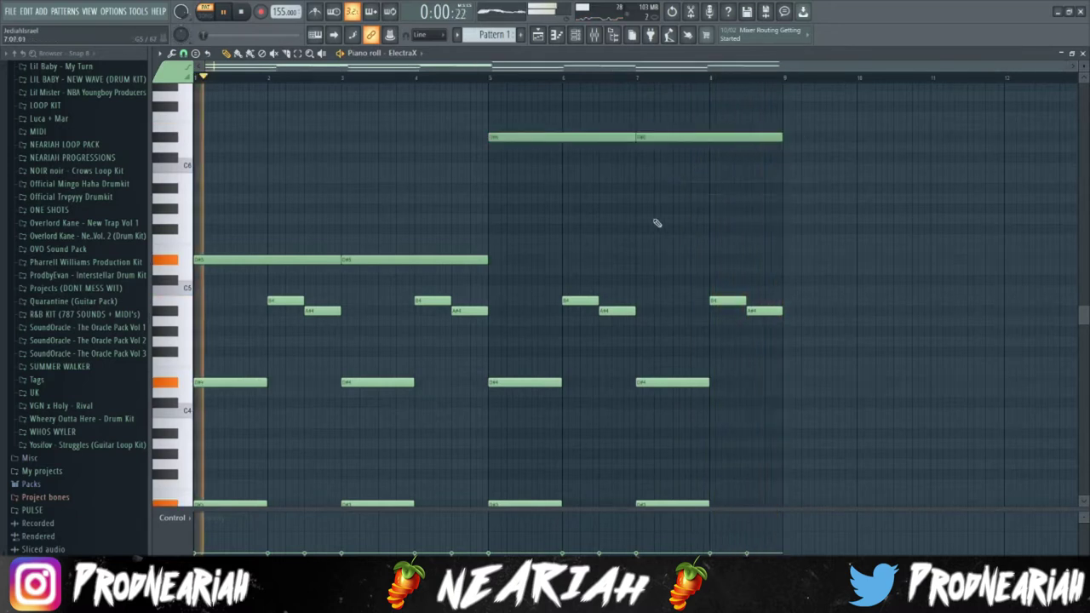
{"action": "key", "text": "space"}
- Pan the D#5 note at bar 3 and the D#6 note at bar 7 off centre, and play the pattern
{"action": "left_click", "coordinate": [182, 522]}
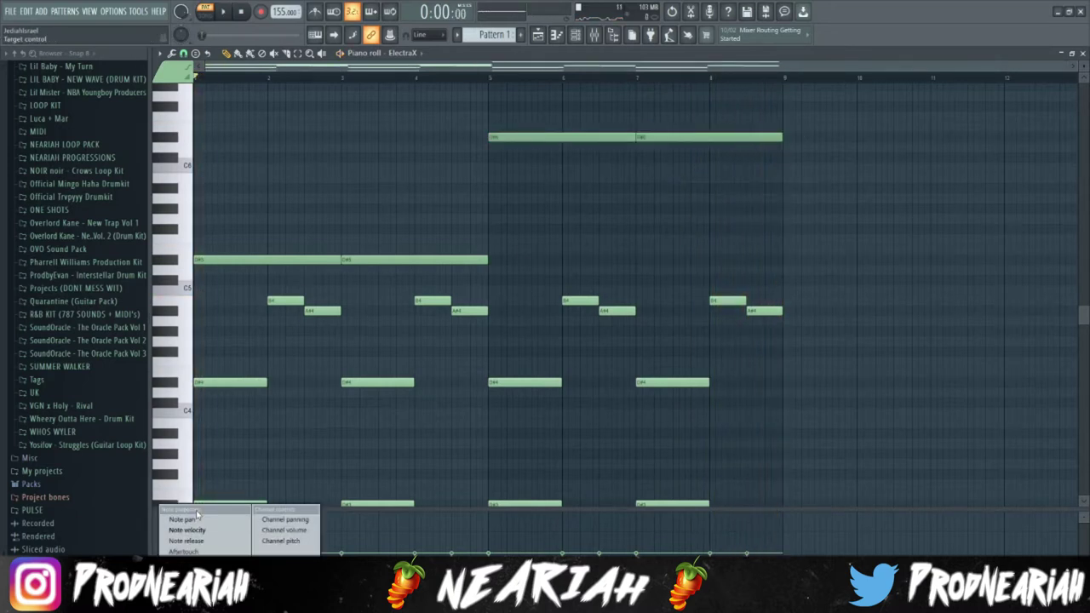
{"action": "left_click", "coordinate": [225, 536]}
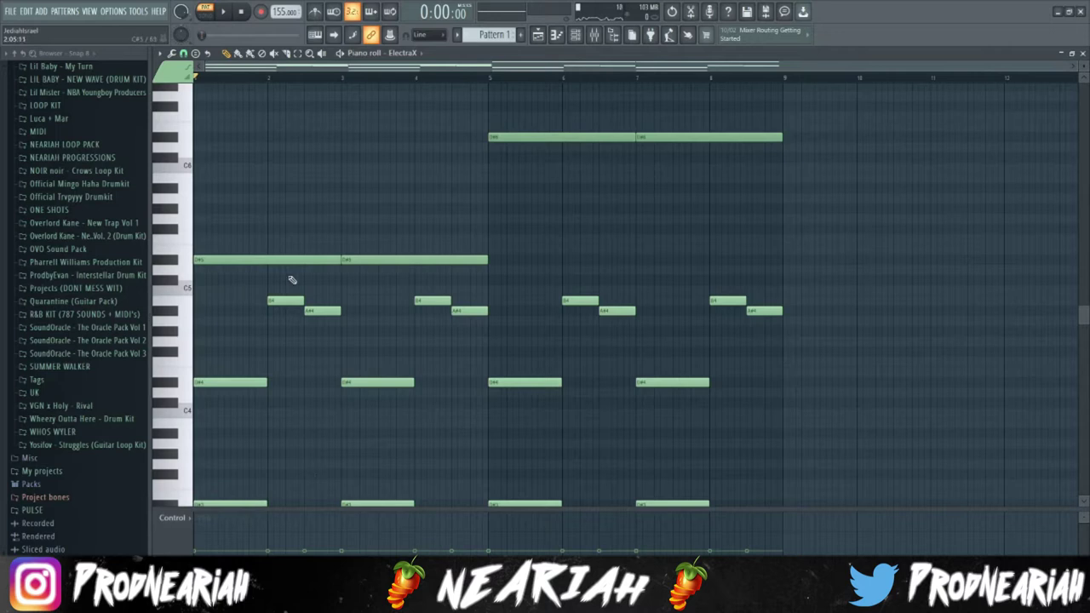
{"action": "left_click_drag", "start_coordinate": [306, 269], "coordinate": [461, 216]}
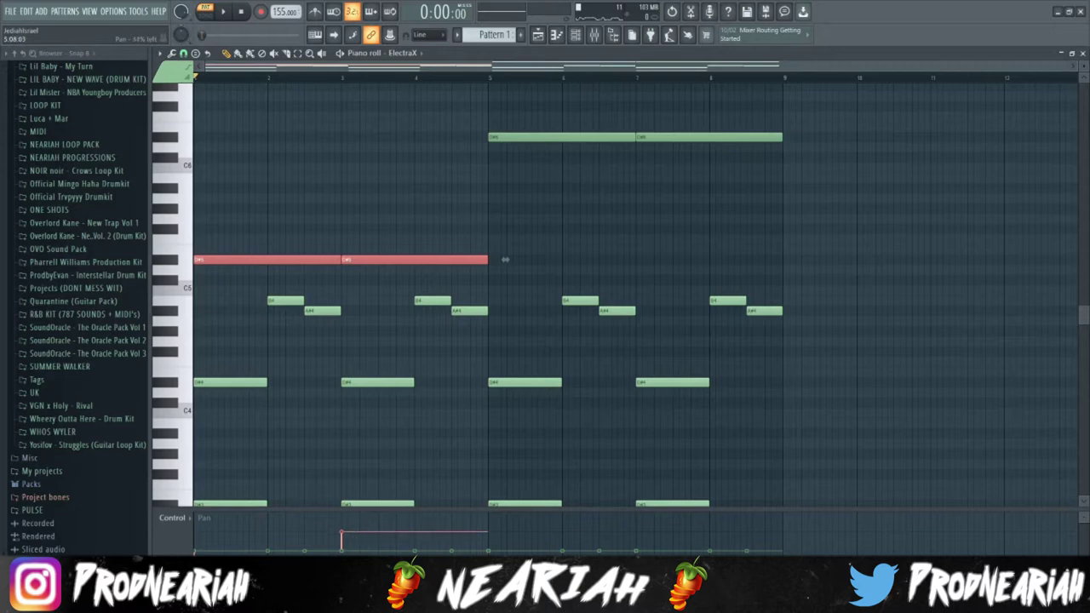
{"action": "left_click_drag", "start_coordinate": [596, 179], "coordinate": [768, 83]}
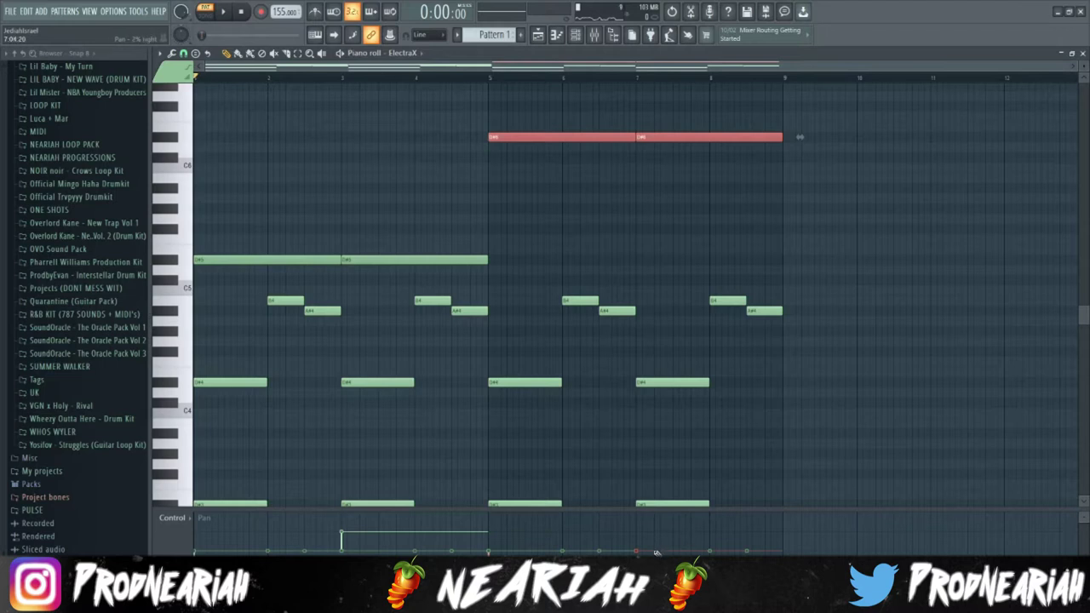
{"action": "left_click", "coordinate": [718, 260]}
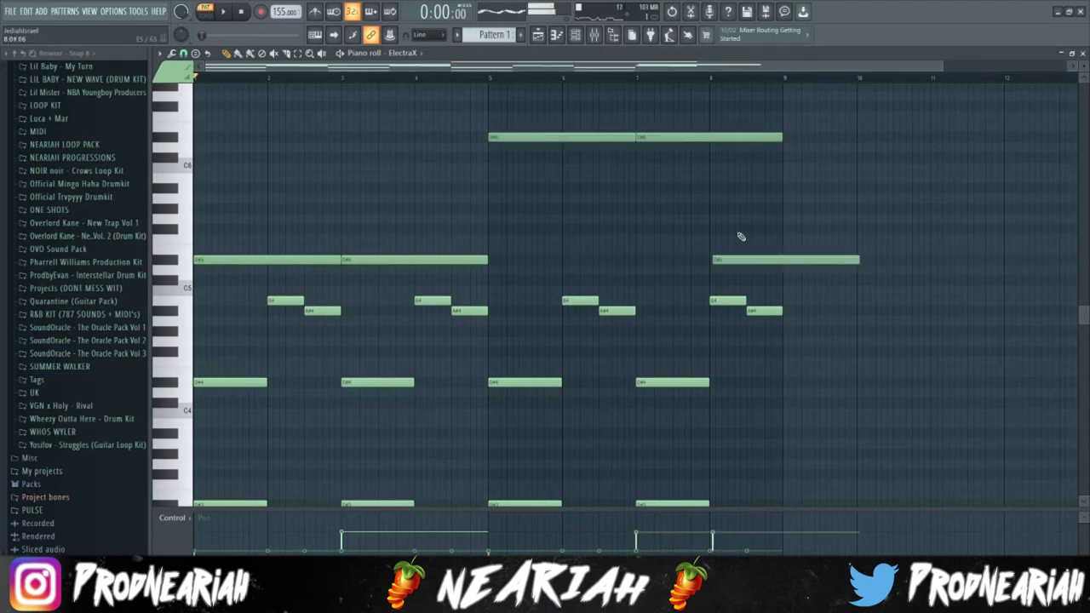
{"action": "right_click", "coordinate": [757, 260]}
{"action": "key", "text": "space"}
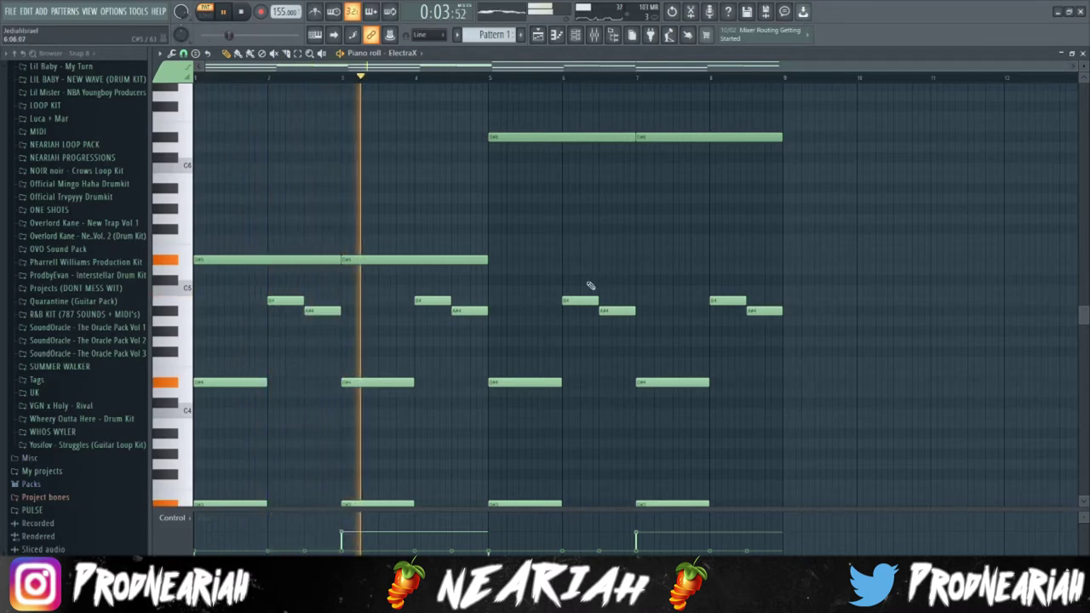
- Review the velocity, release and pan levels of the D#5 and D#6 notes, finishing on note velocity
{"action": "left_click", "coordinate": [175, 517]}
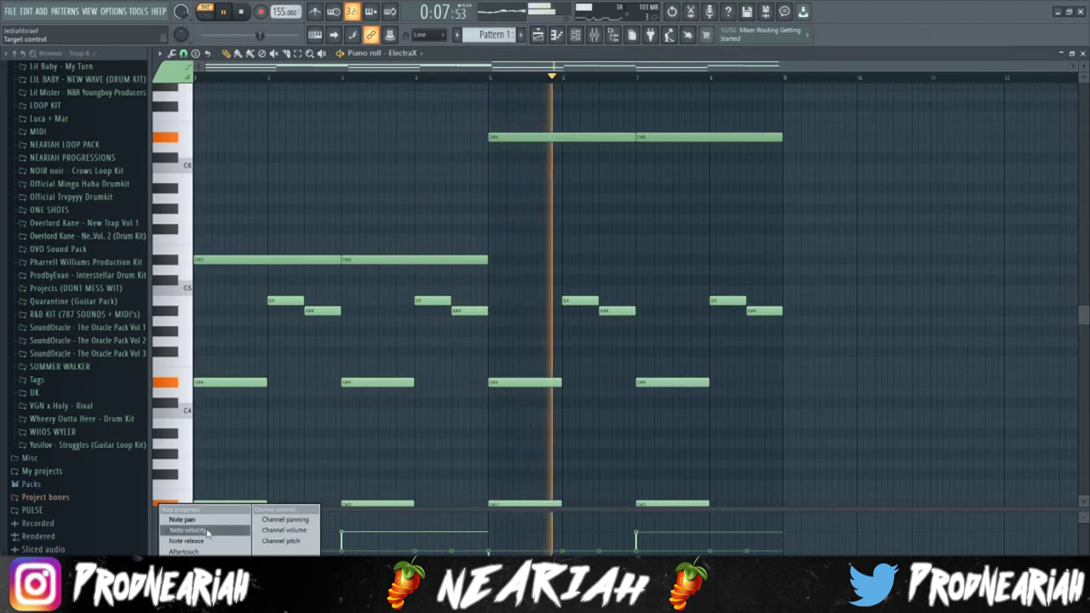
{"action": "left_click", "coordinate": [206, 530]}
{"action": "key", "text": "space"}
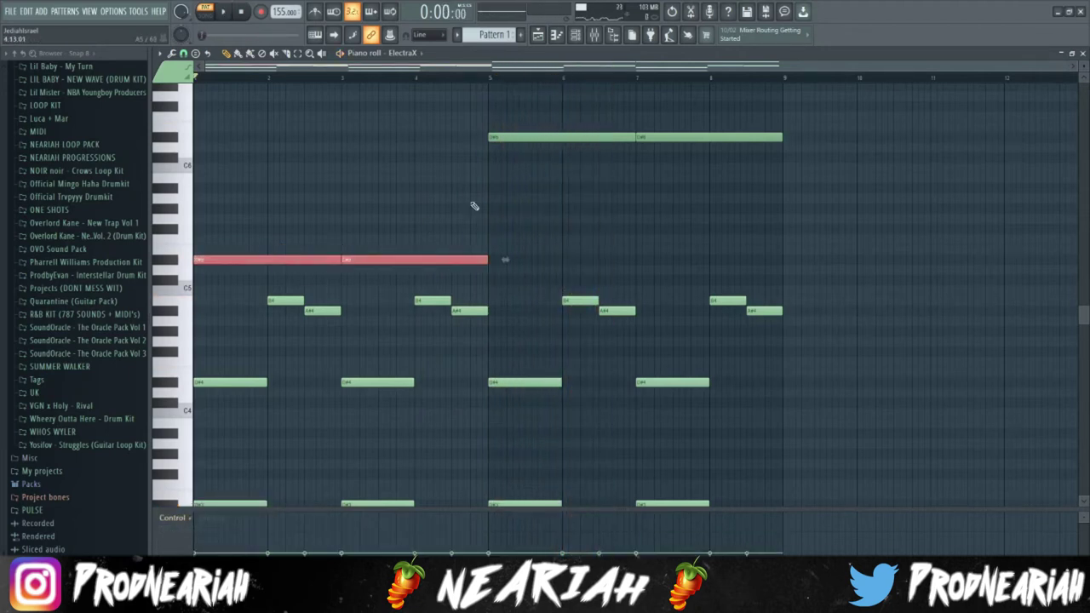
{"action": "left_click", "coordinate": [181, 518]}
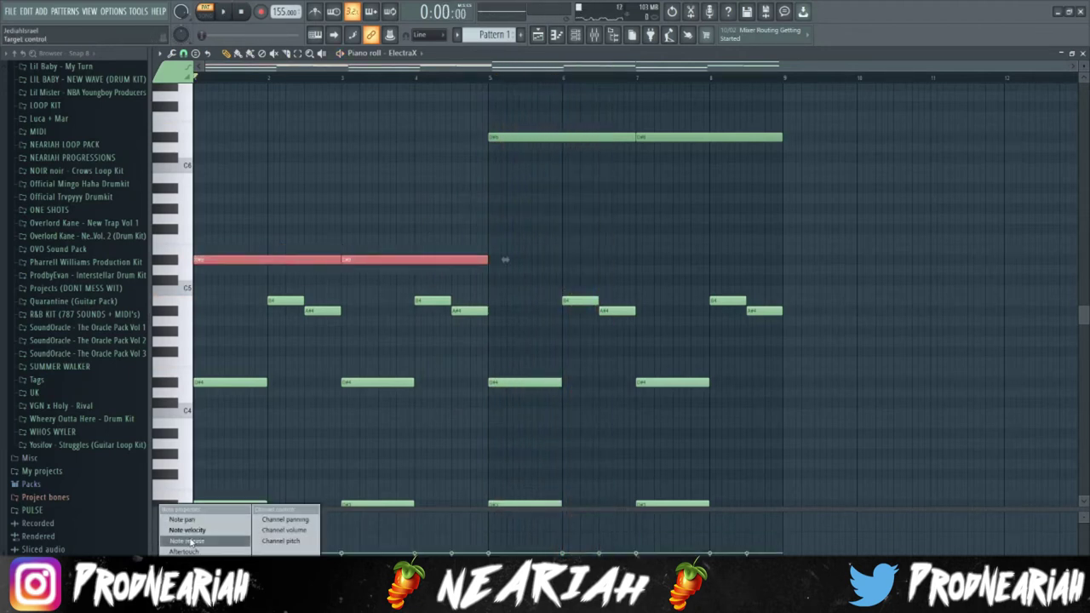
{"action": "left_click", "coordinate": [189, 542]}
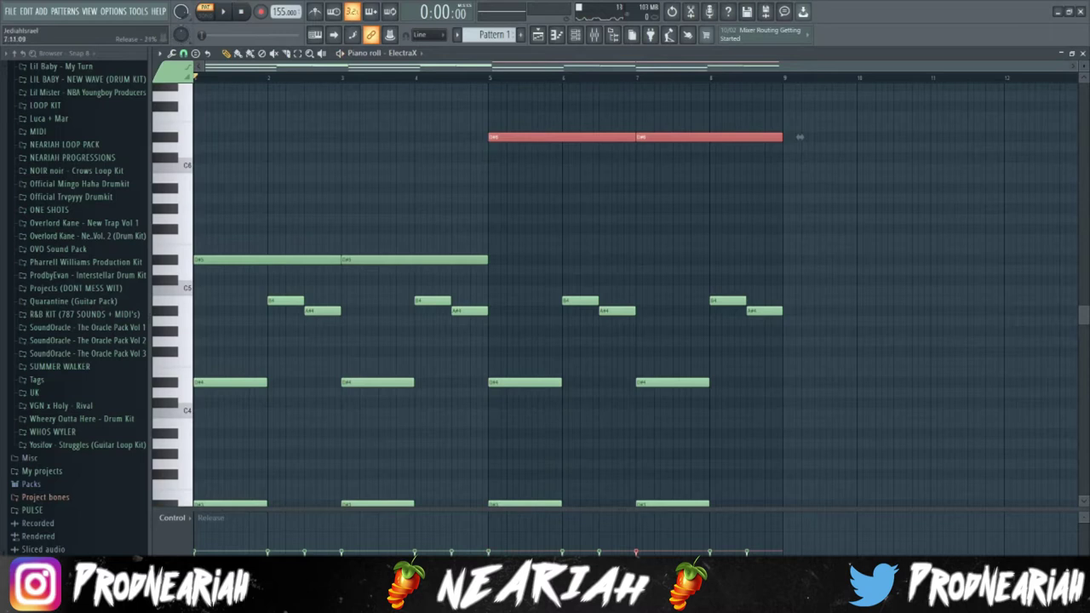
{"action": "left_click", "coordinate": [677, 223]}
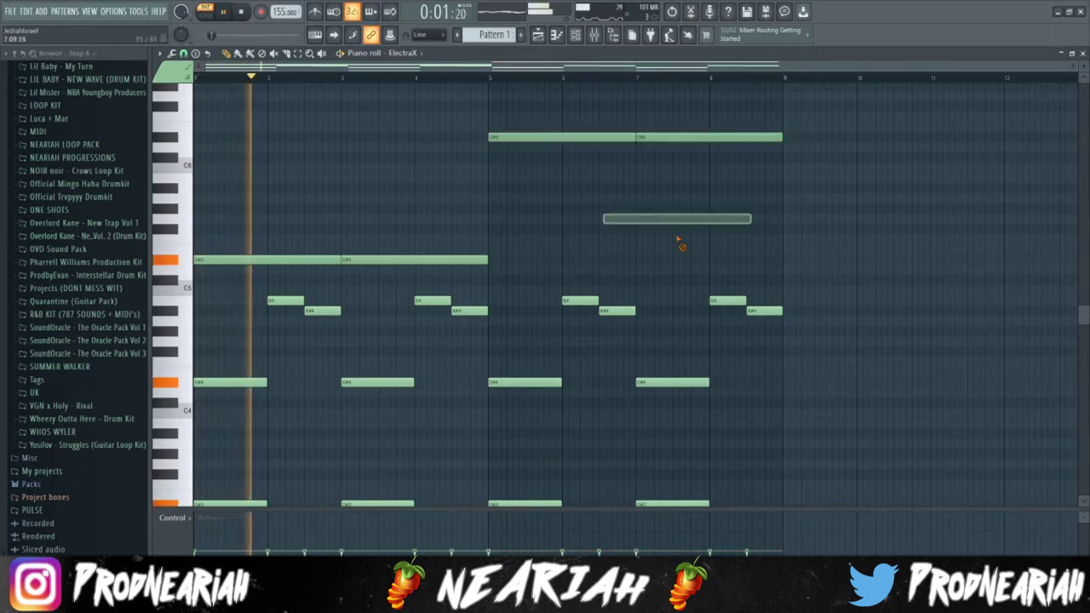
{"action": "left_click", "coordinate": [173, 517]}
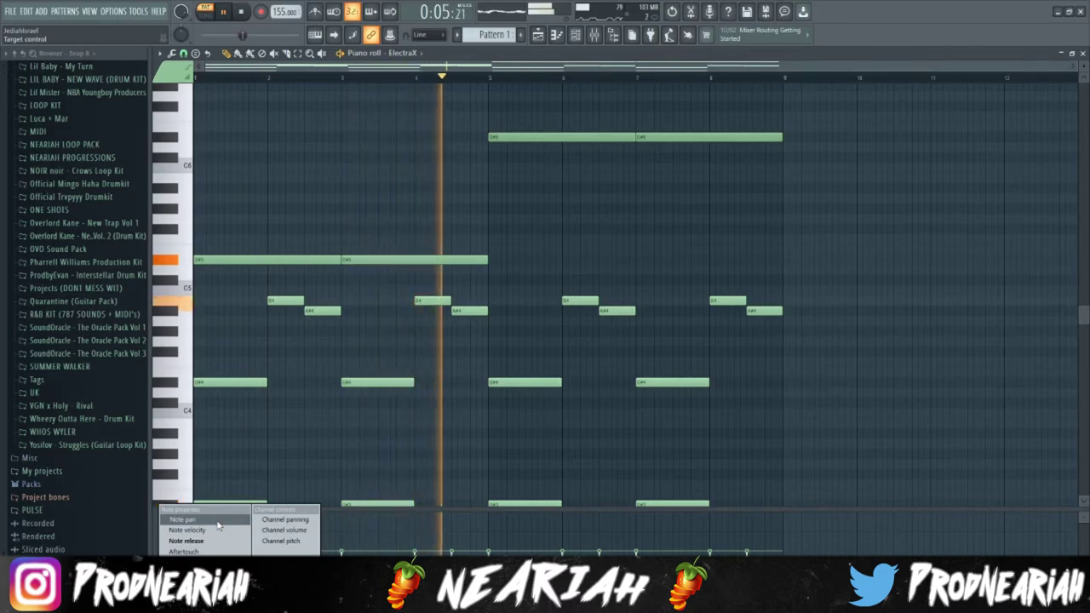
{"action": "left_click", "coordinate": [218, 524]}
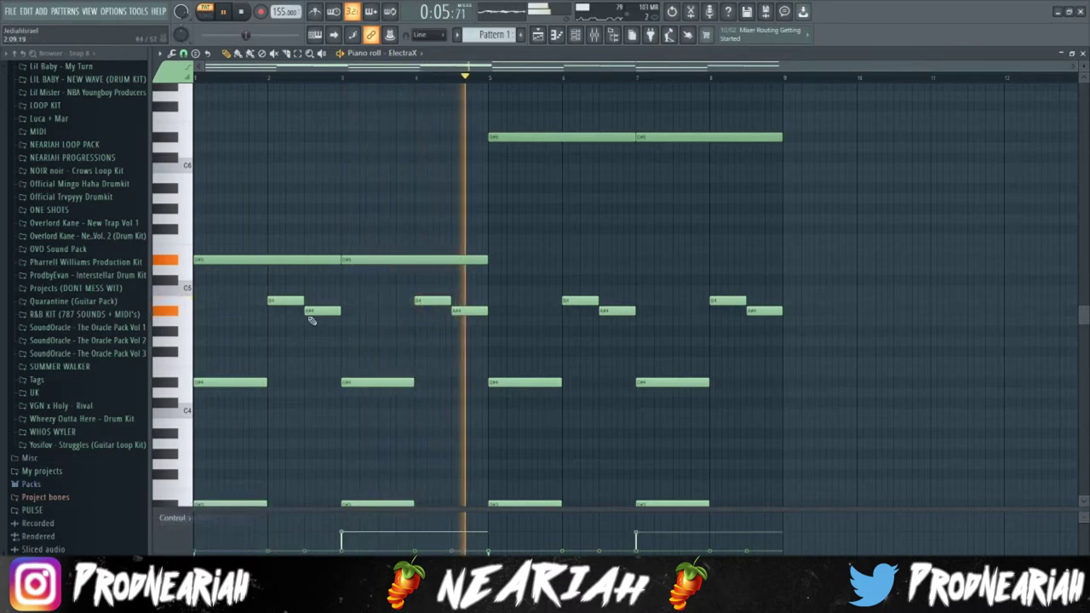
{"action": "left_click", "coordinate": [173, 517]}
{"action": "left_click", "coordinate": [198, 531]}
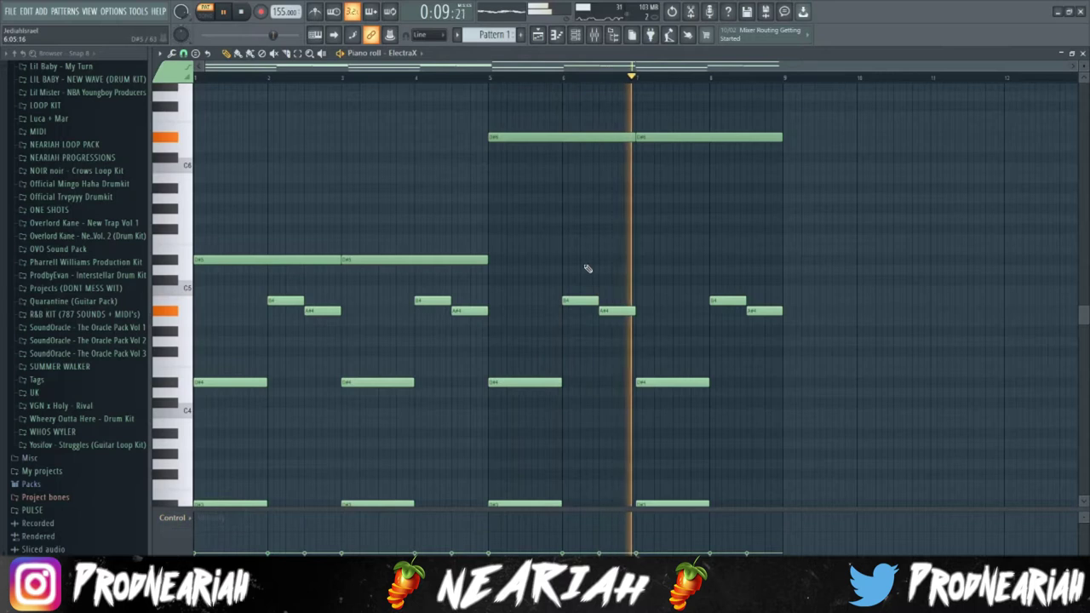
- Try transposing all notes of the pattern down one octave, and move them back up an octave
{"action": "key", "text": "ctrl+a"}
{"action": "key", "text": "ctrl+Down"}
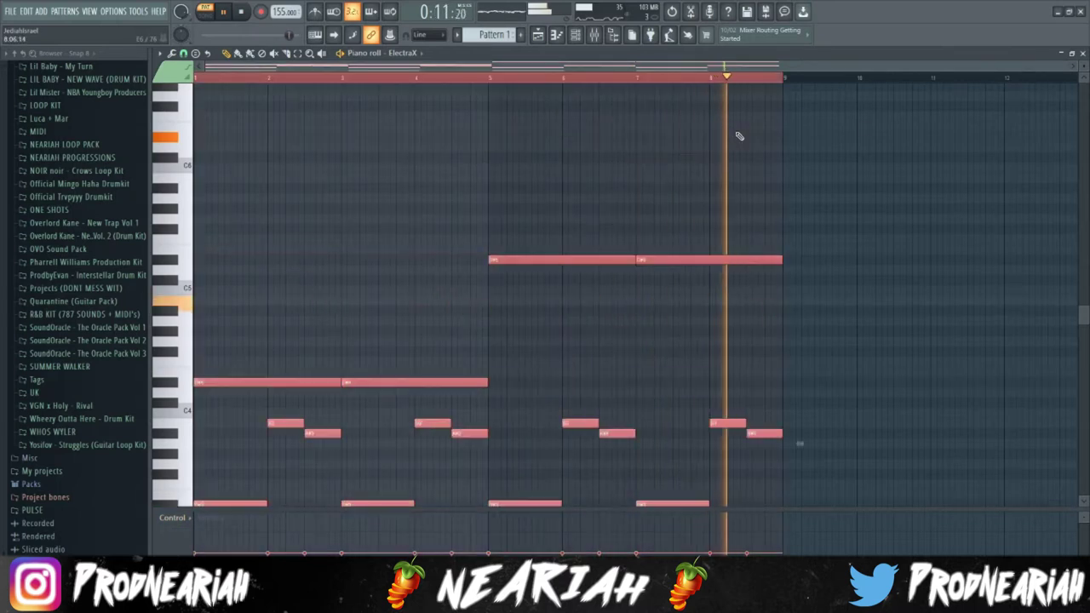
{"action": "key", "text": "space"}
{"action": "key", "text": "ctrl+Up"}
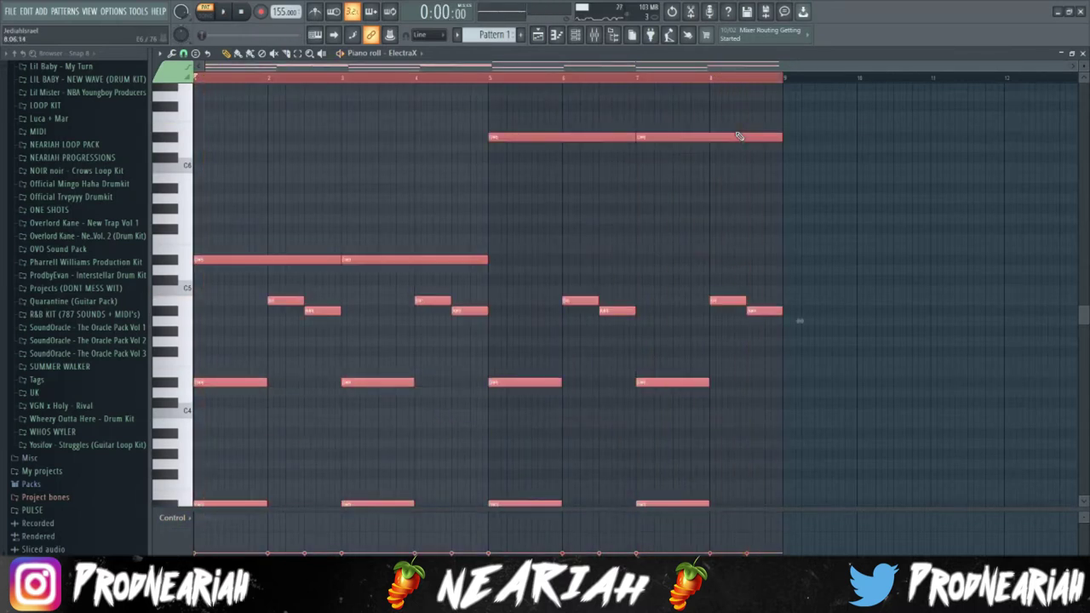
- Transpose the whole eight-bar pattern down two semitones, play it back and clear the note selection
{"action": "key", "text": "Down"}
{"action": "key", "text": "Down"}
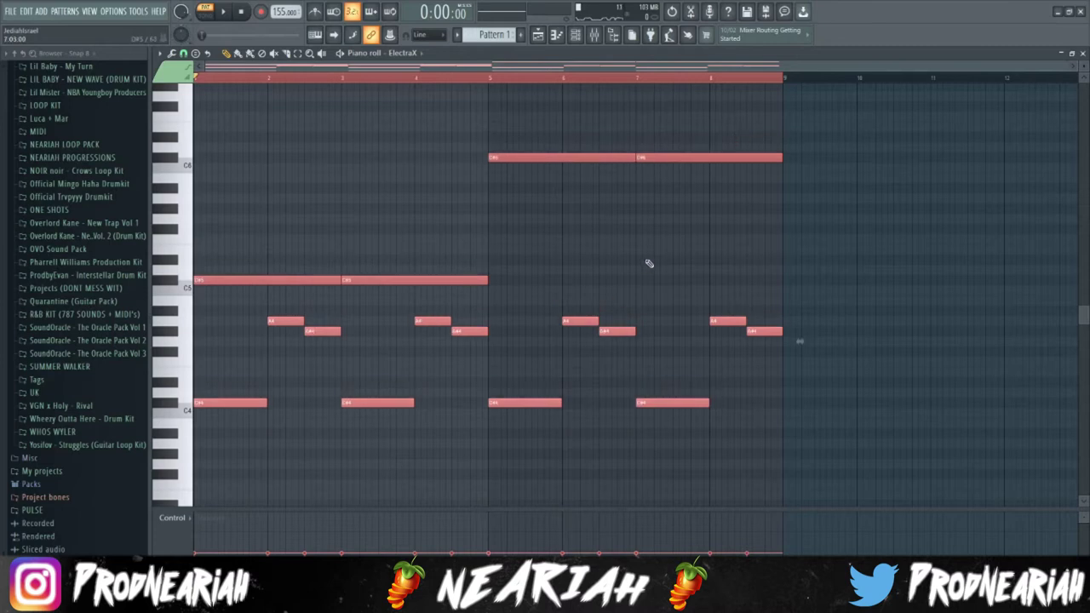
{"action": "left_click", "coordinate": [649, 219]}
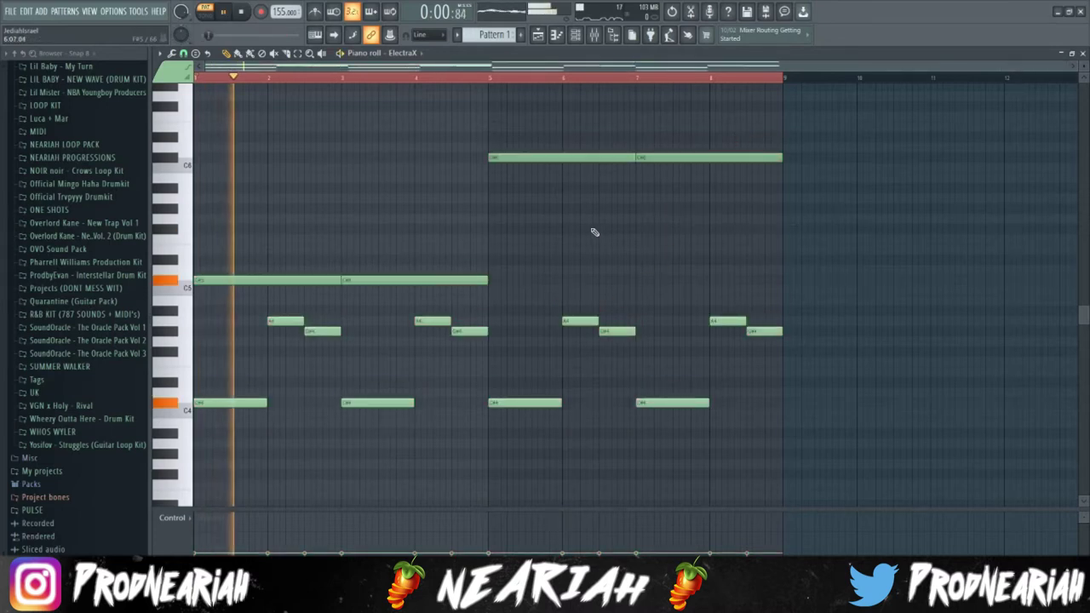
{"action": "scroll", "coordinate": [588, 228], "scroll_direction": "down", "scroll_amount": 5}
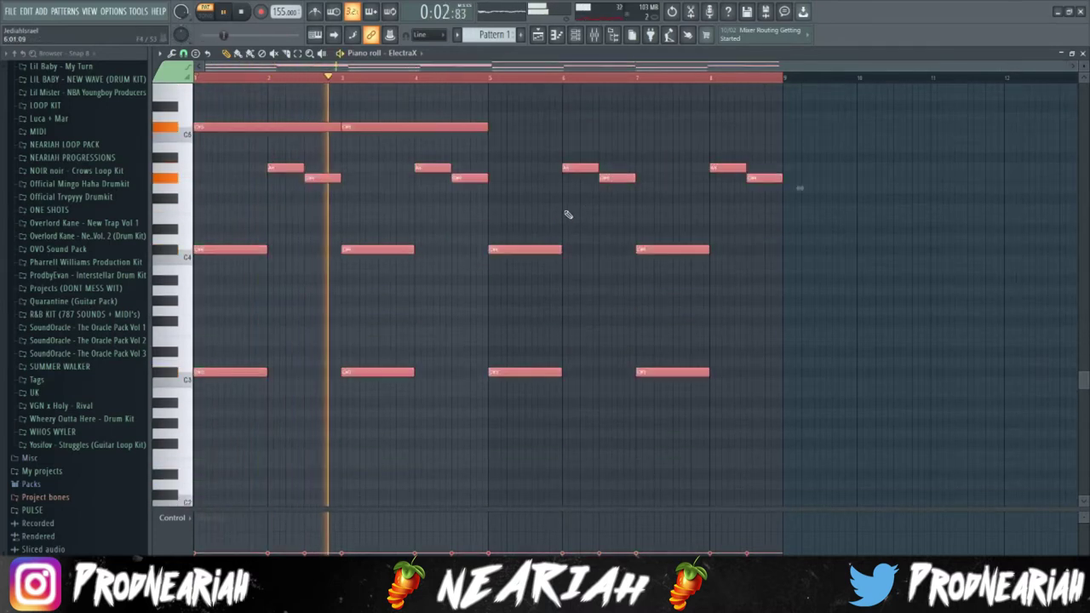
{"action": "left_click", "coordinate": [790, 249]}
{"action": "right_click", "coordinate": [789, 248]}
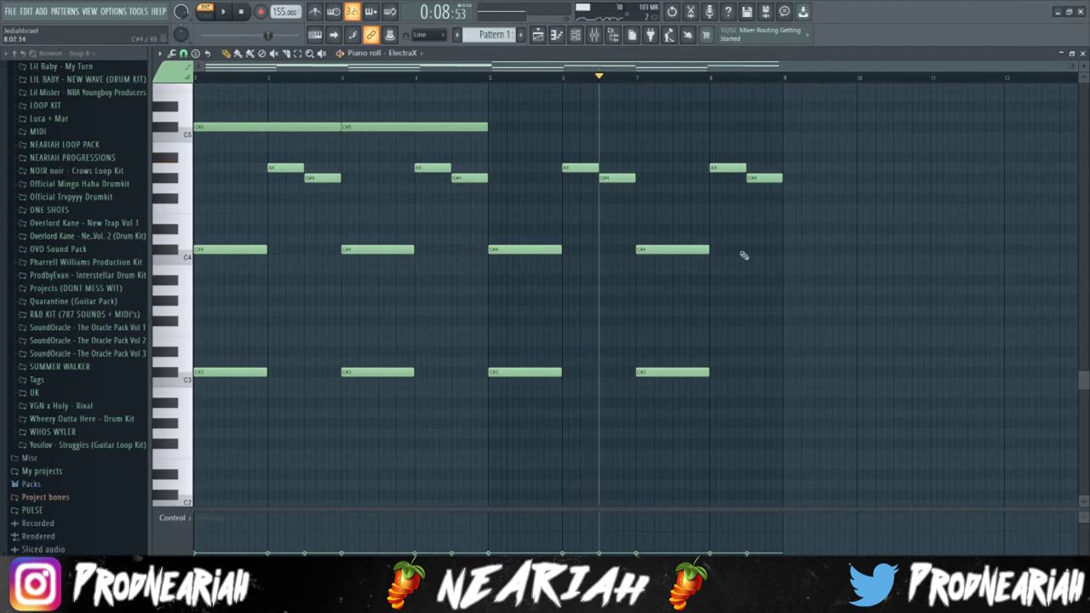
- Clone the ElectraX channel and load the Thugg City Keys preset in the clone
{"action": "left_click", "coordinate": [1083, 52]}
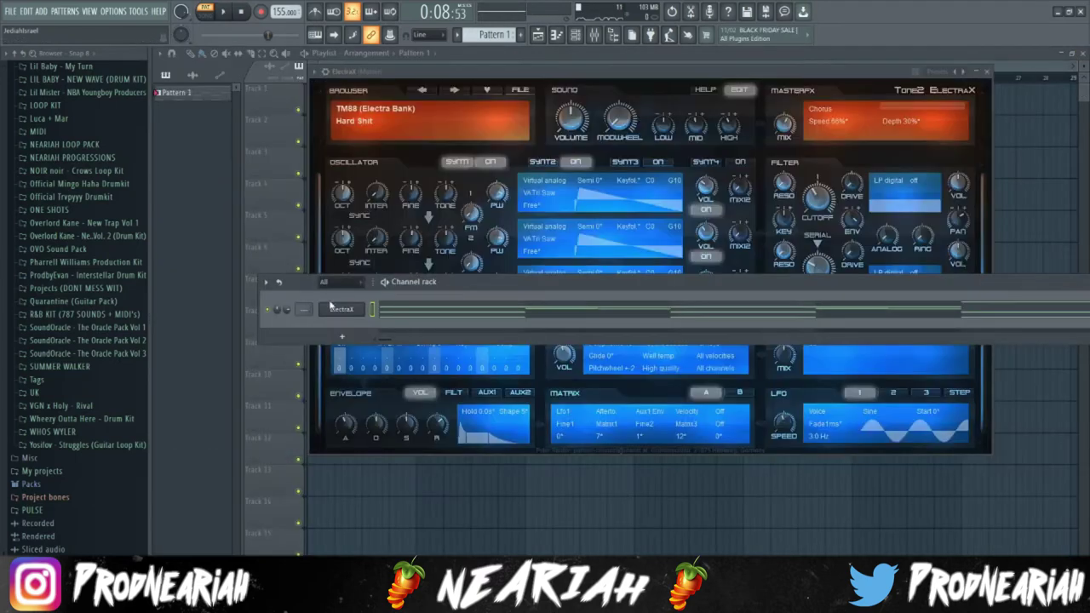
{"action": "right_click", "coordinate": [367, 305]}
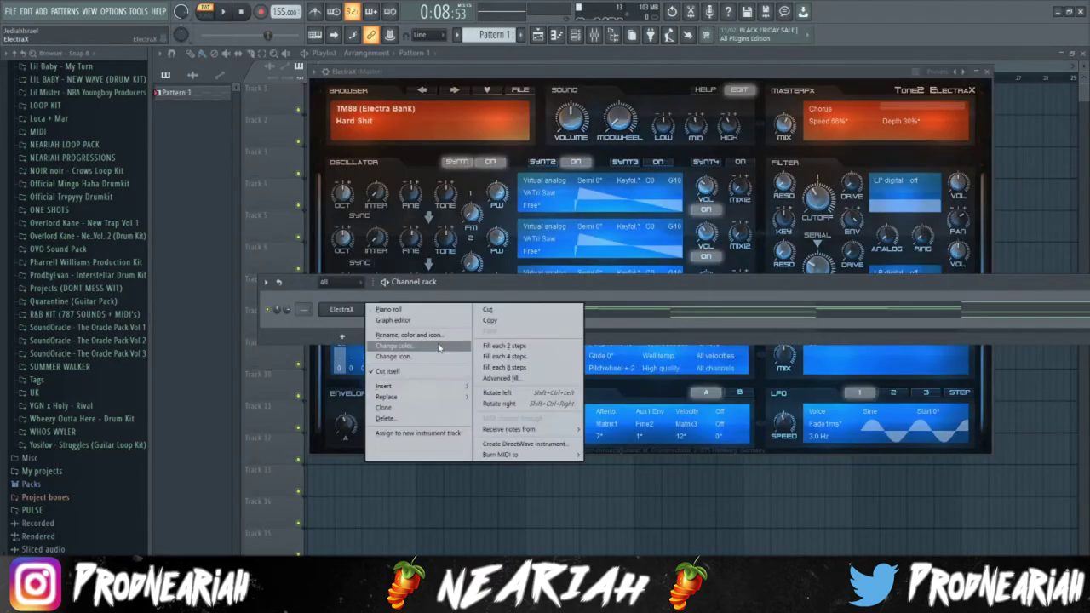
{"action": "left_click", "coordinate": [404, 409]}
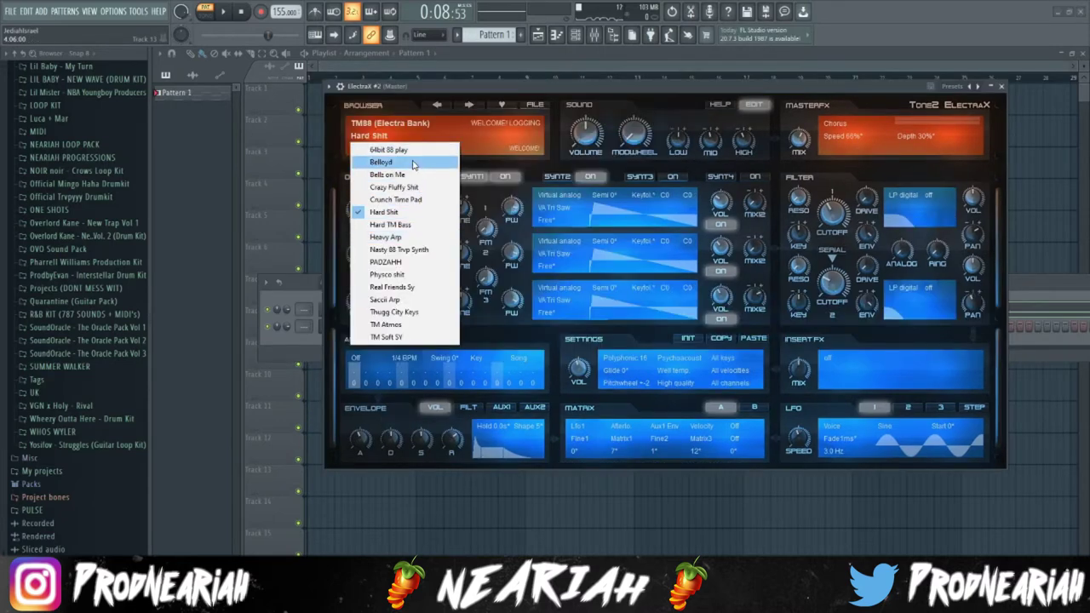
{"action": "left_click", "coordinate": [419, 316]}
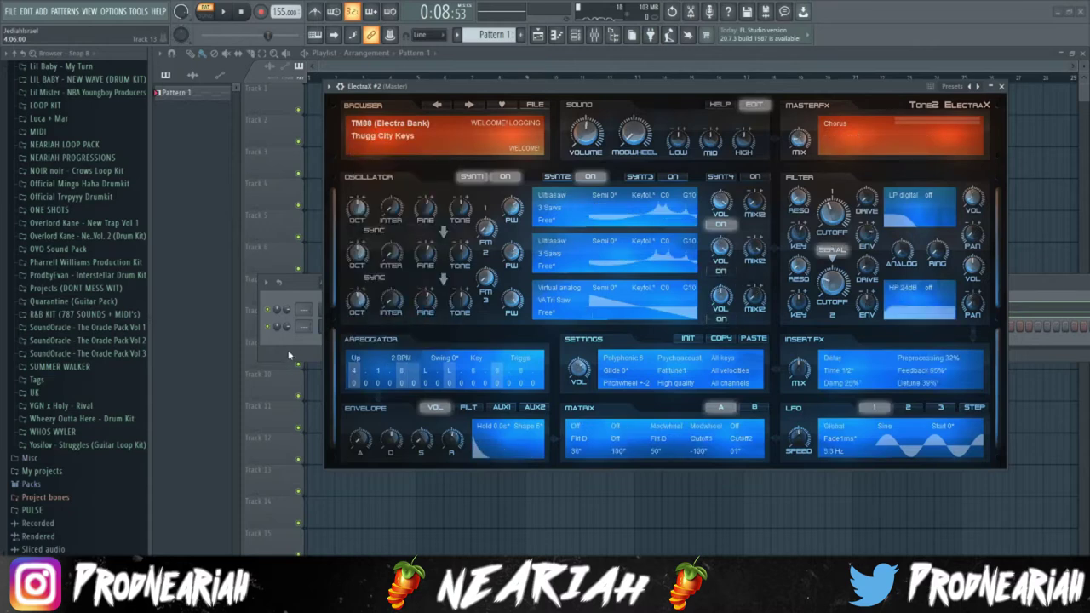
- Copy the C#4, A4 and G#4 melody notes from ElectraX into the ElectraX #2 piano roll and play them
{"action": "left_click", "coordinate": [291, 357]}
{"action": "left_click", "coordinate": [416, 308]}
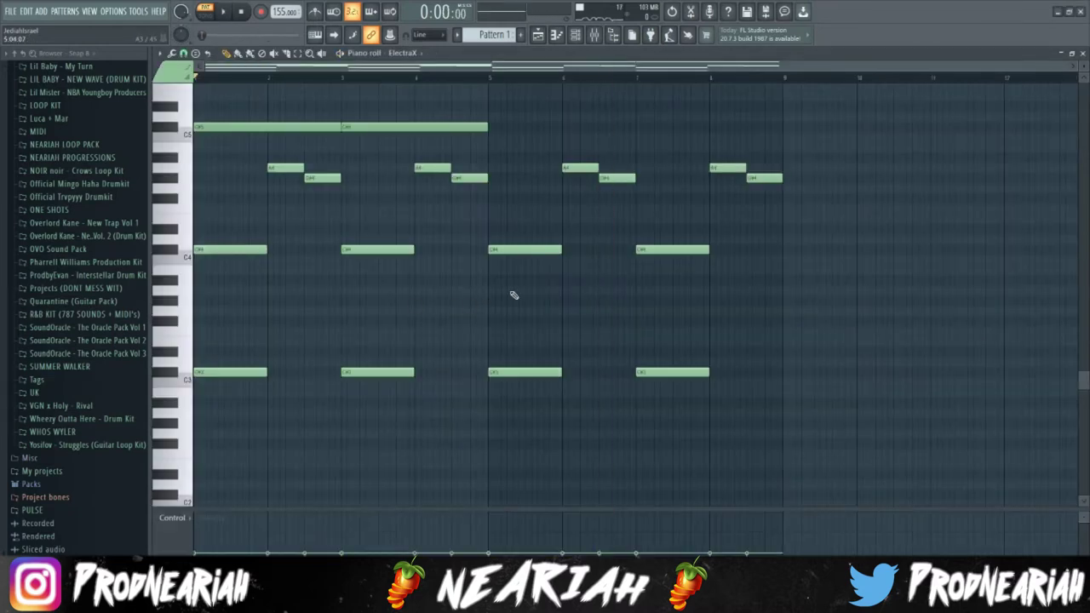
{"action": "key", "text": "space"}
{"action": "left_click_drag", "start_coordinate": [833, 306], "coordinate": [189, 150]}
{"action": "left_click", "coordinate": [1082, 53]}
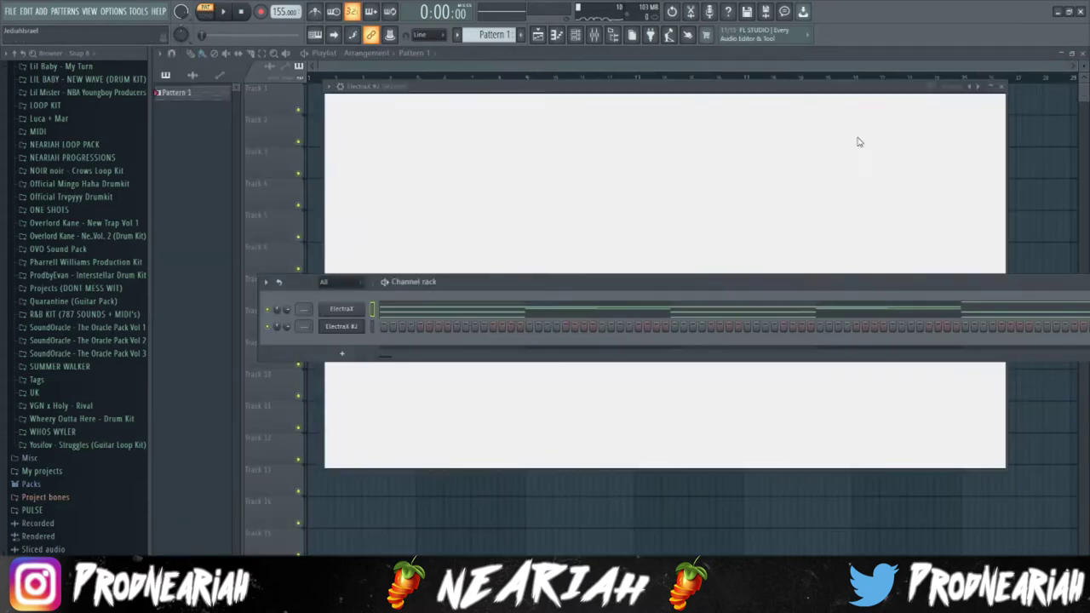
{"action": "right_click", "coordinate": [364, 327]}
{"action": "left_click", "coordinate": [436, 328]}
{"action": "key", "text": "ctrl+v"}
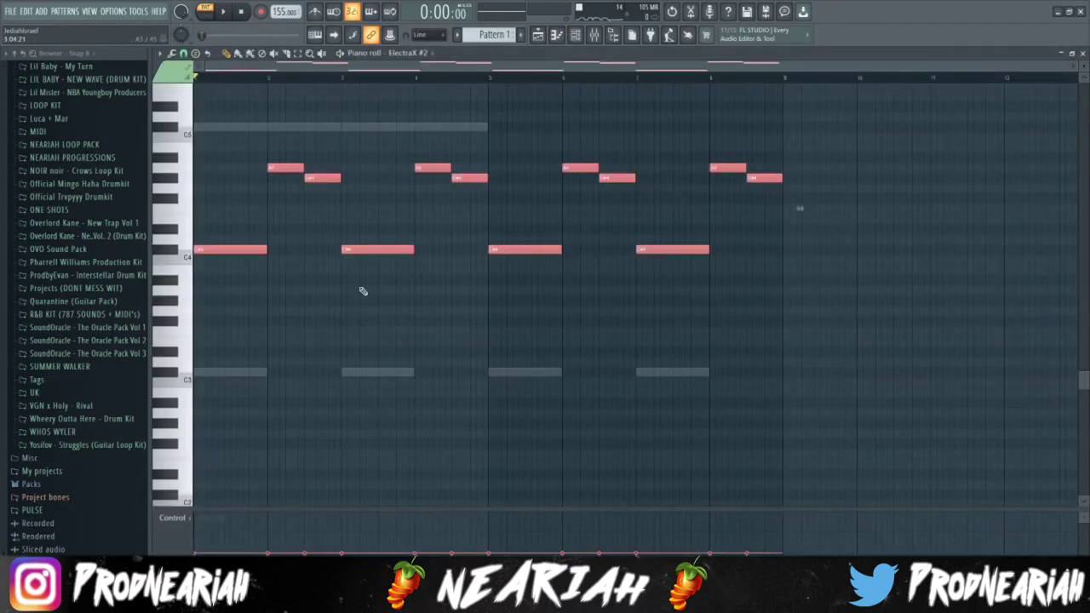
{"action": "key", "text": "space"}
{"action": "left_click", "coordinate": [482, 308]}
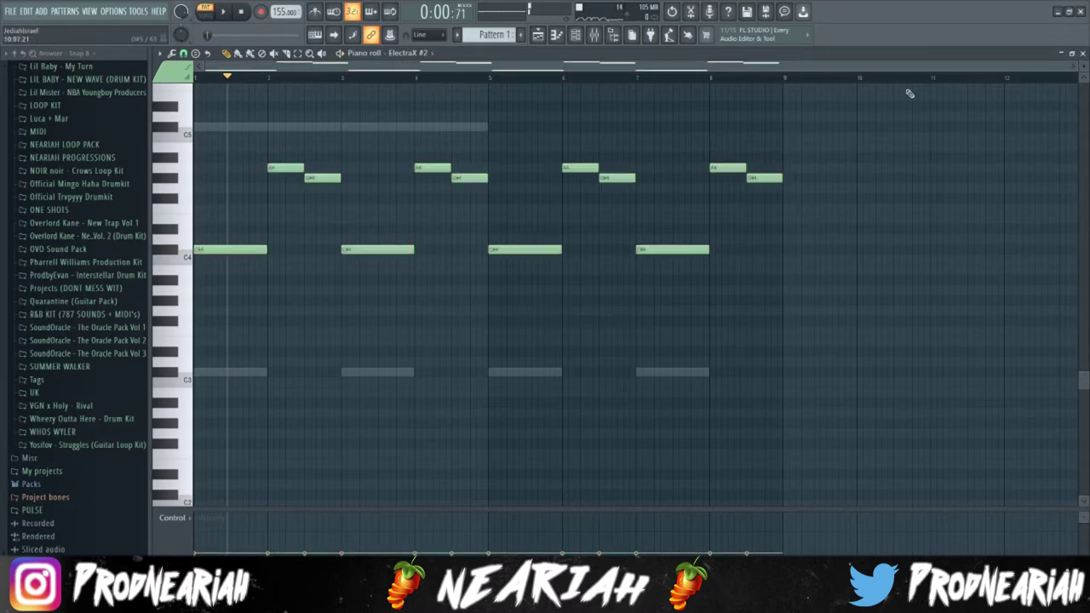
- Change the ElectraX #2 preset to TM Atmos
{"action": "left_click", "coordinate": [1072, 53]}
{"action": "left_click", "coordinate": [341, 327]}
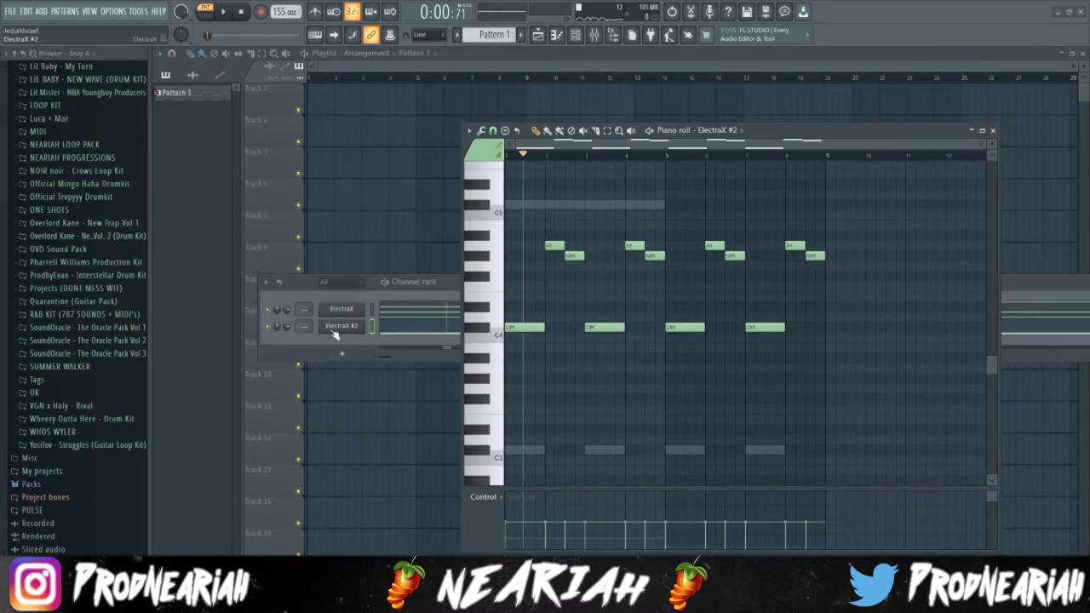
{"action": "right_click", "coordinate": [329, 327]}
{"action": "left_click", "coordinate": [334, 330]}
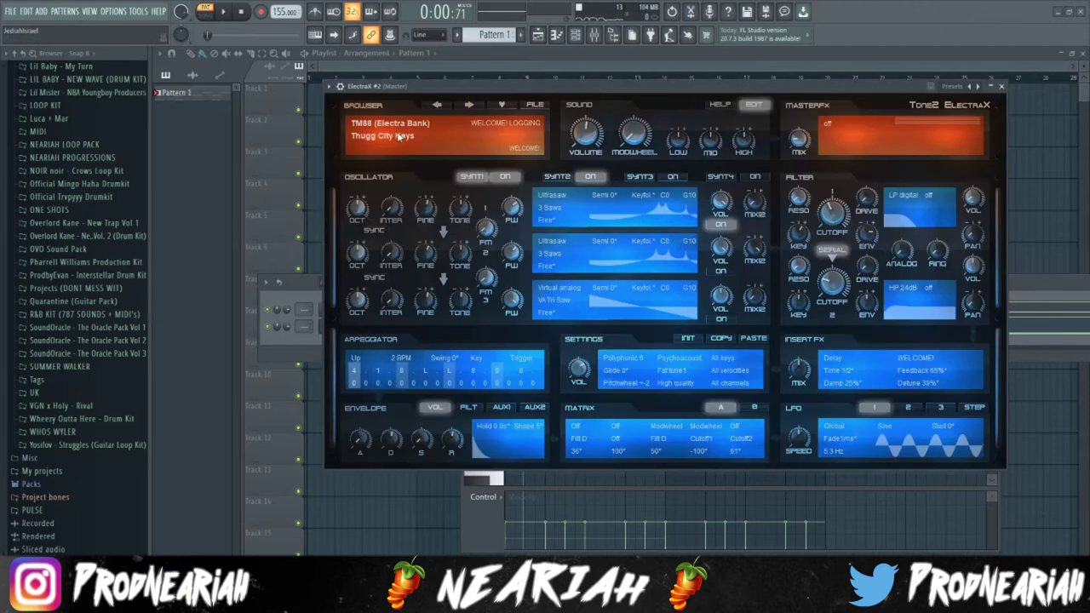
{"action": "left_click", "coordinate": [398, 136]}
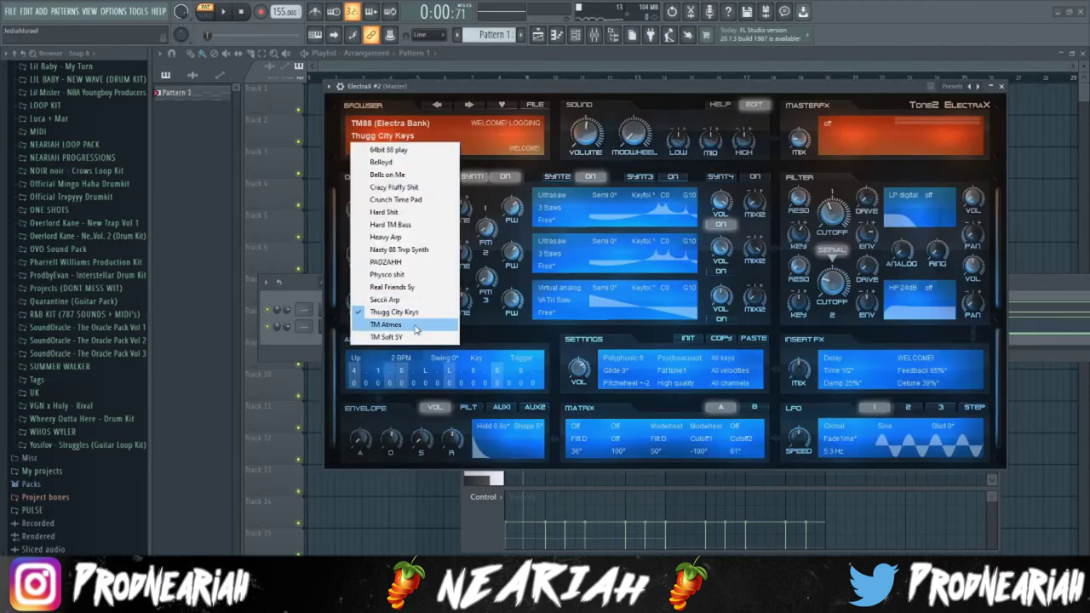
{"action": "left_click", "coordinate": [416, 329]}
- Raise all the ElectraX #2 notes one octave to C#5, A5 and G#5, and clear the selection
{"action": "left_click", "coordinate": [315, 335]}
{"action": "left_click", "coordinate": [408, 327]}
{"action": "key", "text": "space"}
{"action": "key", "text": "ctrl+a"}
{"action": "left_click", "coordinate": [713, 430]}
{"action": "right_click", "coordinate": [716, 432]}
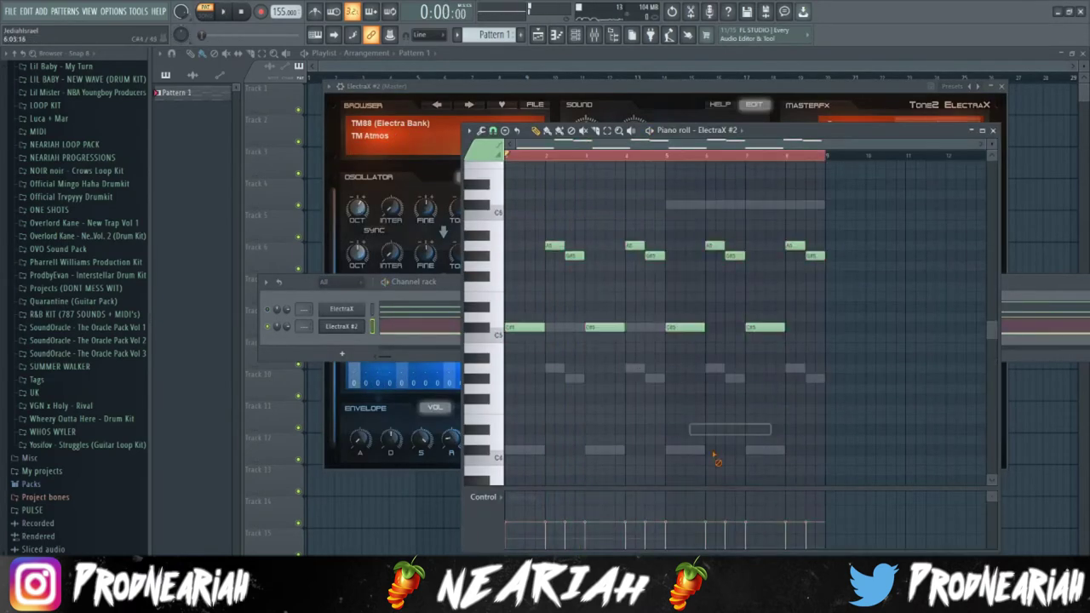
- Unmute the ElectraX channel and play both ElectraX layers together
{"action": "key", "text": "space"}
{"action": "key", "text": "space"}
{"action": "key", "text": "F7"}
{"action": "left_click", "coordinate": [267, 309]}
{"action": "key", "text": "space"}
{"action": "left_click", "coordinate": [542, 326]}
{"action": "key", "text": "space"}
- Switch ElectraX #2 to the Ave Mcree - XO Tour Life XP bank and audition BELL - XO Tour Life 2 AM and BELL - ClockWerk AM
{"action": "left_click", "coordinate": [397, 136]}
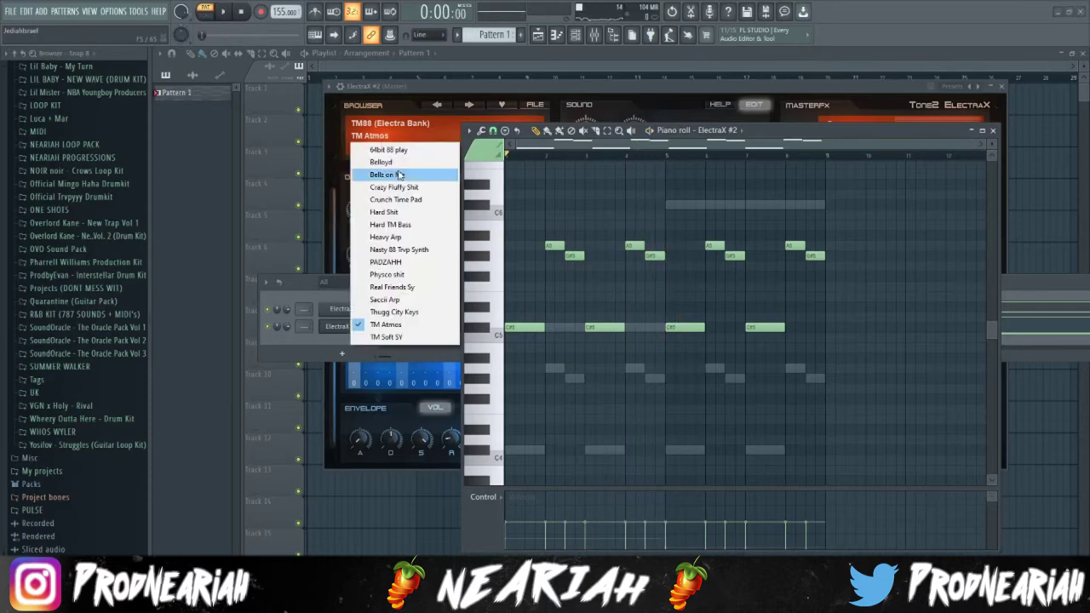
{"action": "left_click", "coordinate": [398, 124]}
{"action": "left_click", "coordinate": [421, 276]}
{"action": "left_click", "coordinate": [402, 137]}
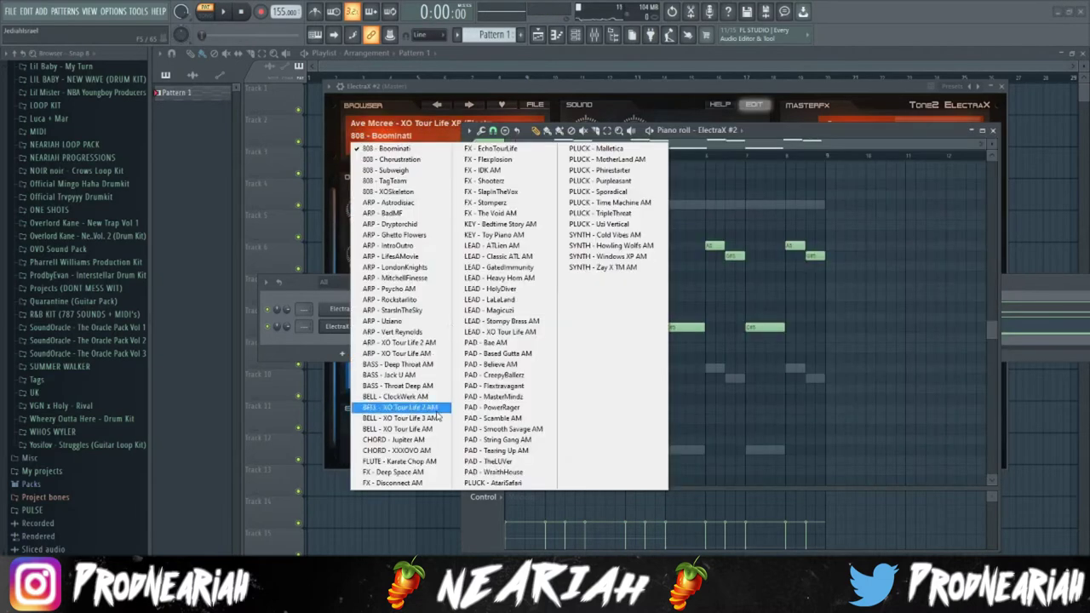
{"action": "left_click", "coordinate": [402, 408]}
{"action": "key", "text": "space"}
{"action": "left_click", "coordinate": [401, 136]}
{"action": "left_click", "coordinate": [395, 397]}
{"action": "left_click", "coordinate": [400, 136]}
- Lower the A5 and G#5 notes in ElectraX #2 one octave to A4 and G#4, keeping the C#5 notes
{"action": "left_click", "coordinate": [883, 357]}
{"action": "left_click", "coordinate": [883, 358]}
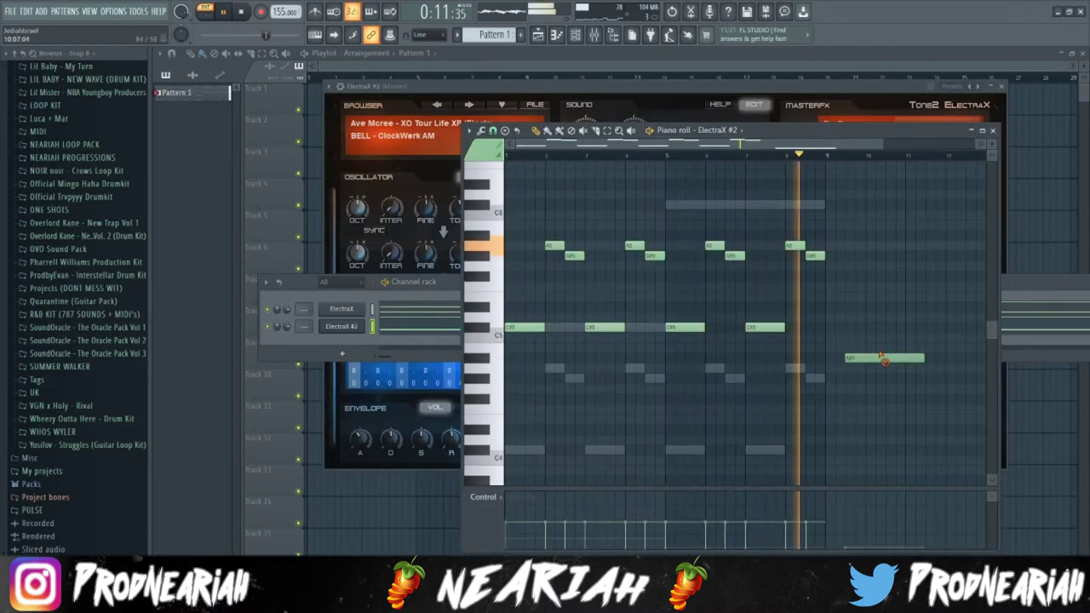
{"action": "right_click", "coordinate": [883, 358]}
{"action": "key", "text": "ctrl+a"}
{"action": "key", "text": "ctrl+Down"}
{"action": "key", "text": "ctrl+d"}
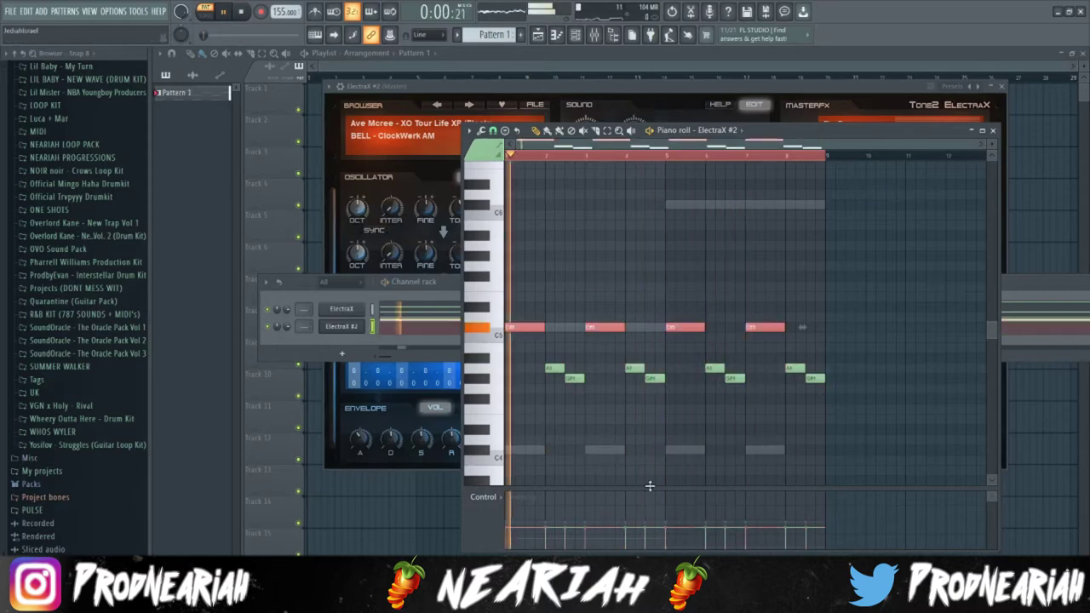
{"action": "key", "text": "space"}
- Audition the BELL - XO Tour Life 3 AM and CHORD - XXXOVO AM presets in ElectraX #2
{"action": "left_click", "coordinate": [400, 125]}
{"action": "left_click", "coordinate": [421, 276]}
{"action": "left_click", "coordinate": [402, 419]}
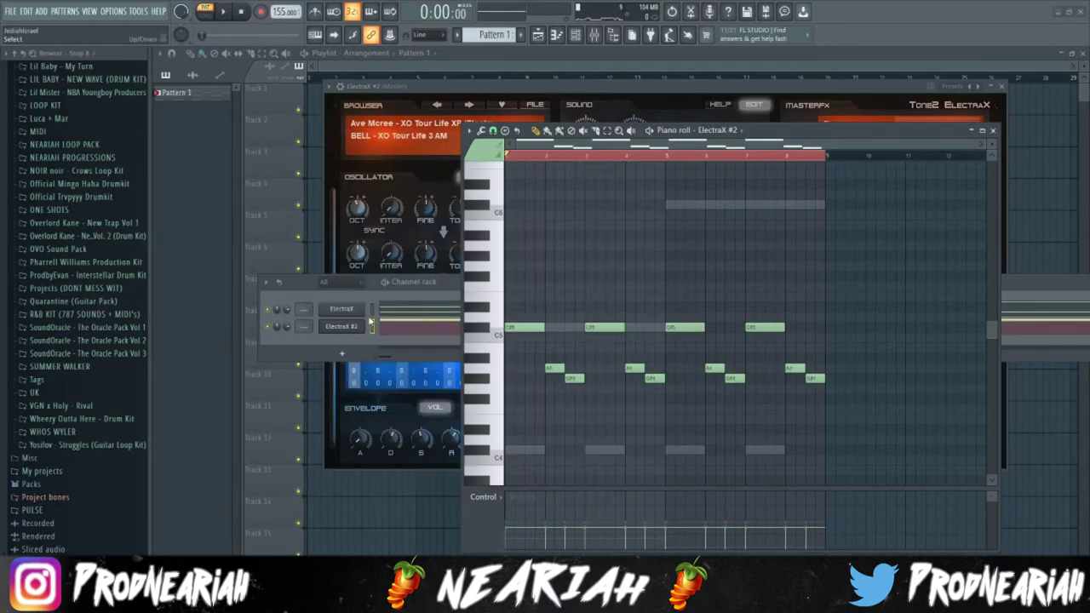
{"action": "key", "text": "space"}
{"action": "left_click", "coordinate": [409, 125]}
{"action": "left_click", "coordinate": [421, 276]}
{"action": "left_click", "coordinate": [402, 451]}
{"action": "key", "text": "space"}
- Try the lead presets Classic ATL AM, GatedImmunity and Magicuzi in ElectraX #2
{"action": "left_click", "coordinate": [417, 136]}
{"action": "left_click", "coordinate": [502, 259]}
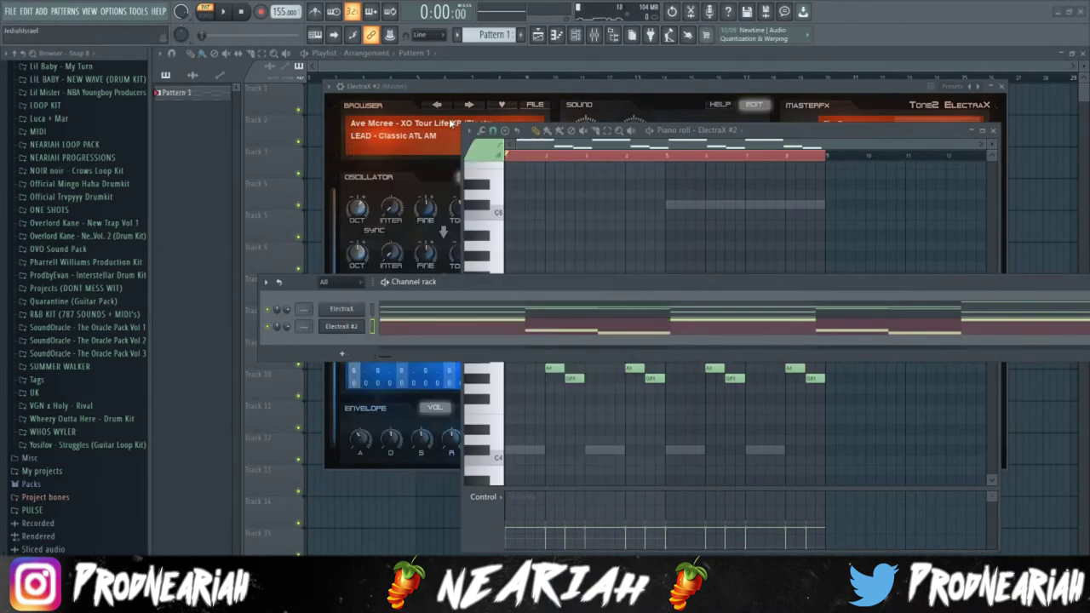
{"action": "left_click", "coordinate": [417, 136]}
{"action": "left_click", "coordinate": [499, 267]}
{"action": "left_click", "coordinate": [418, 138]}
{"action": "left_click", "coordinate": [490, 310]}
- Load the FLUTE - Karate Chop AM preset in ElectraX #2
{"action": "left_click", "coordinate": [418, 136]}
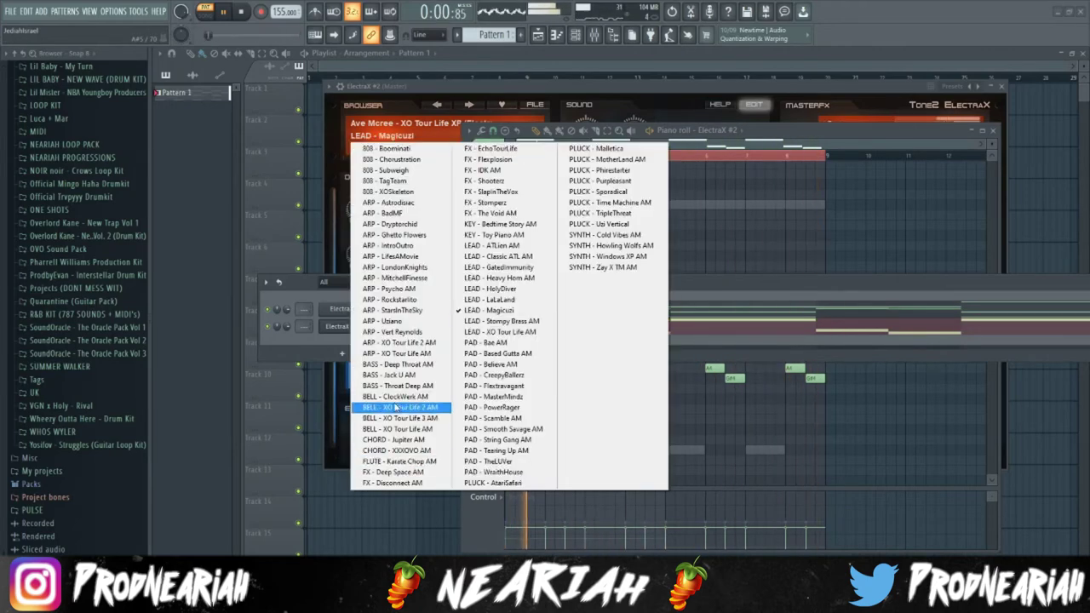
{"action": "left_click", "coordinate": [400, 461]}
{"action": "left_click", "coordinate": [417, 136]}
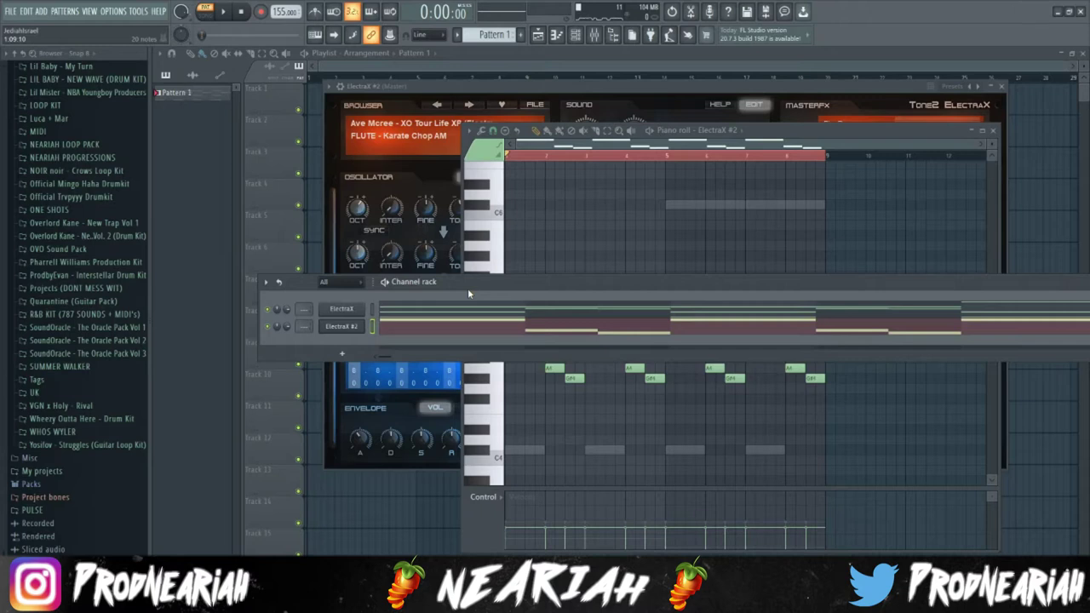
- Compare the Pattern 1 notes of ElectraX and ElectraX #2 in the piano roll
{"action": "key", "text": "F4"}
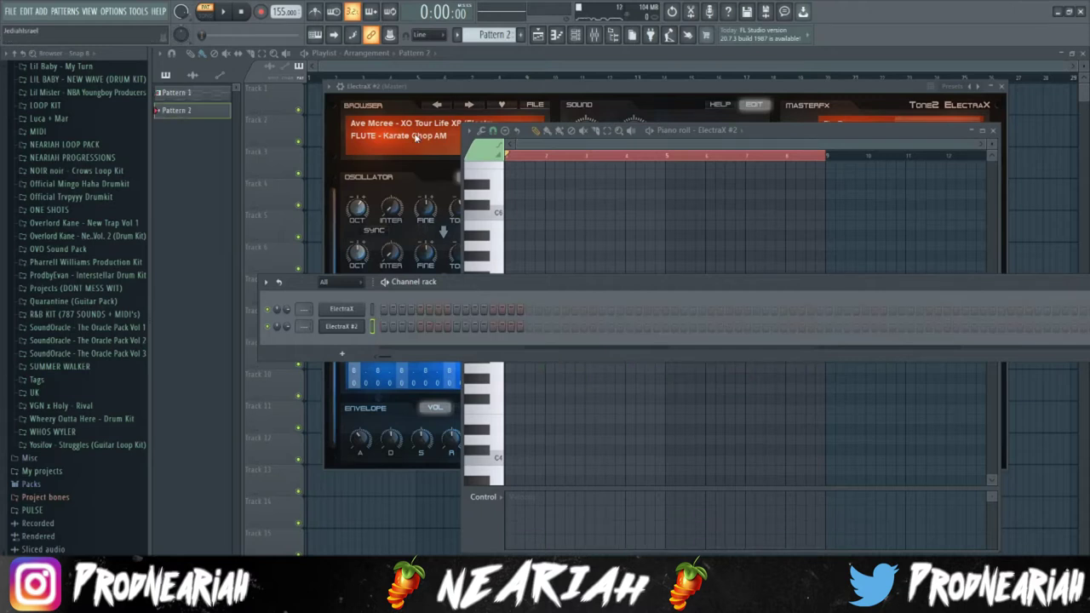
{"action": "key", "text": "ctrl+z"}
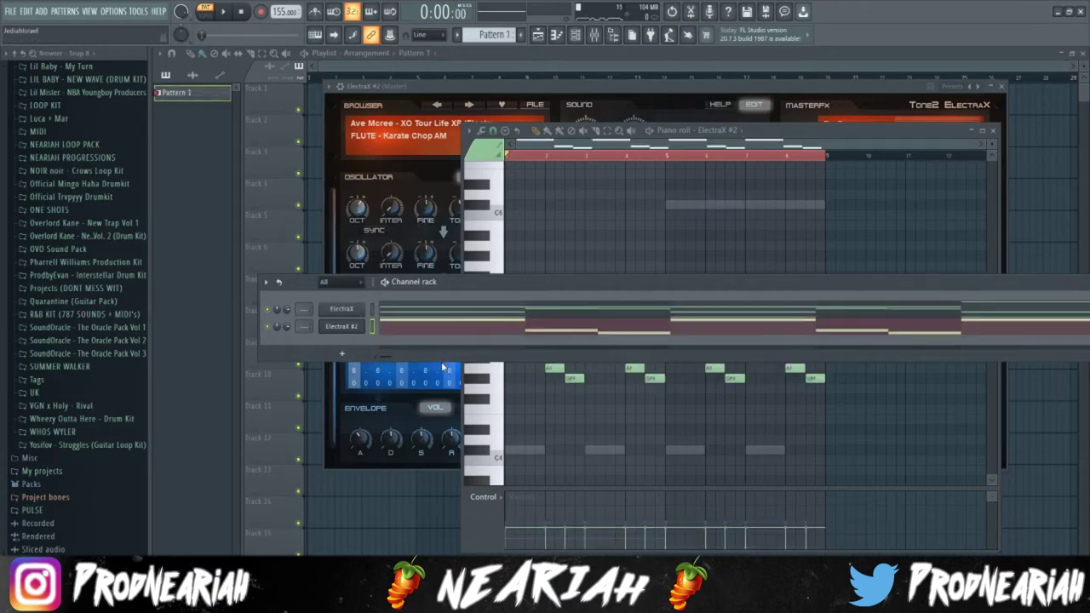
{"action": "left_click", "coordinate": [820, 166]}
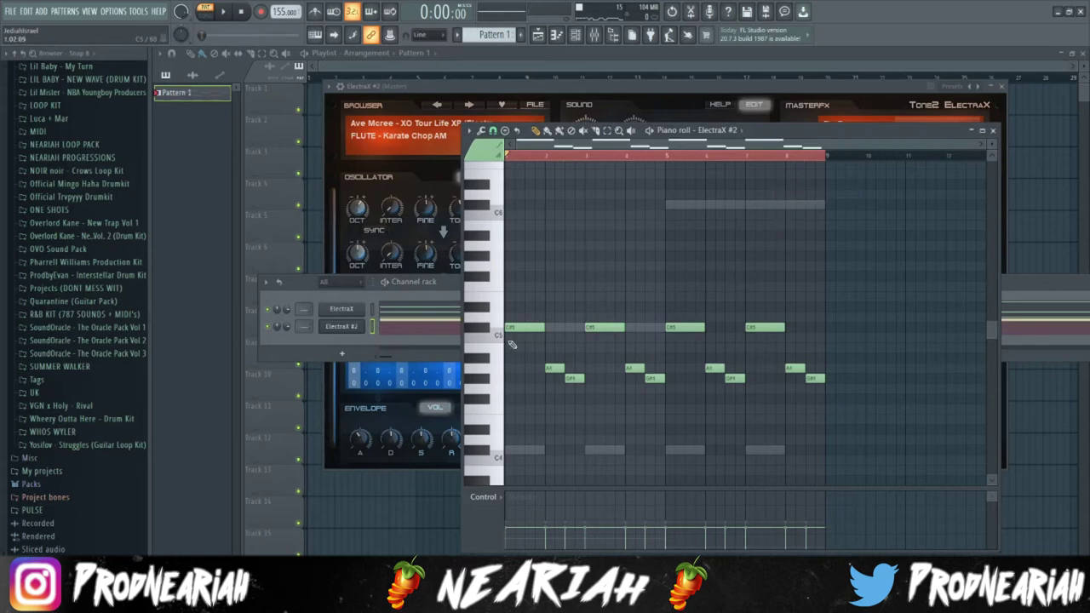
{"action": "left_click", "coordinate": [413, 309]}
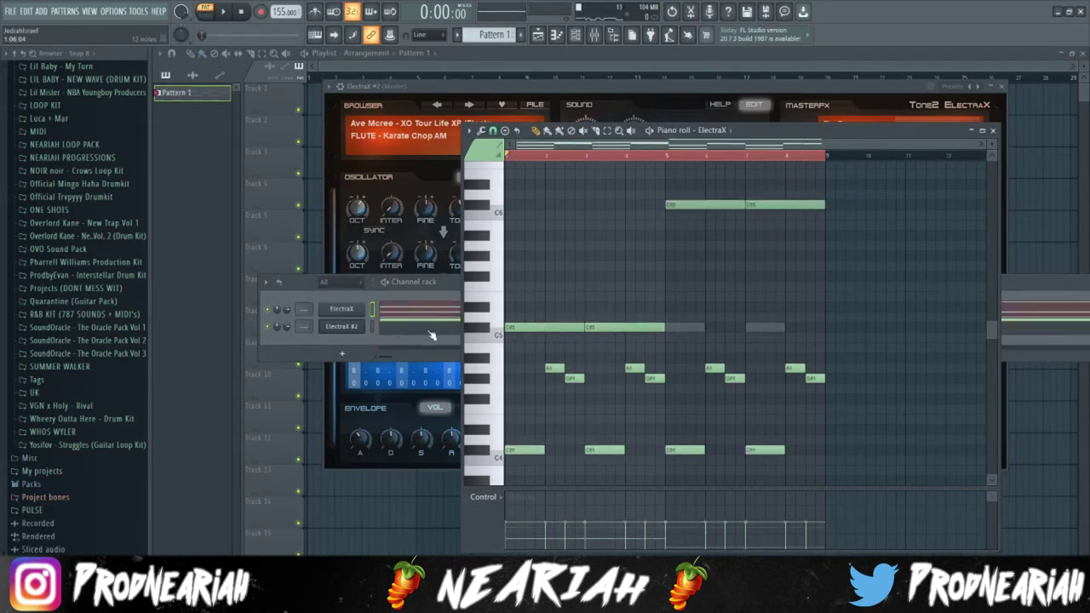
{"action": "left_click", "coordinate": [431, 331]}
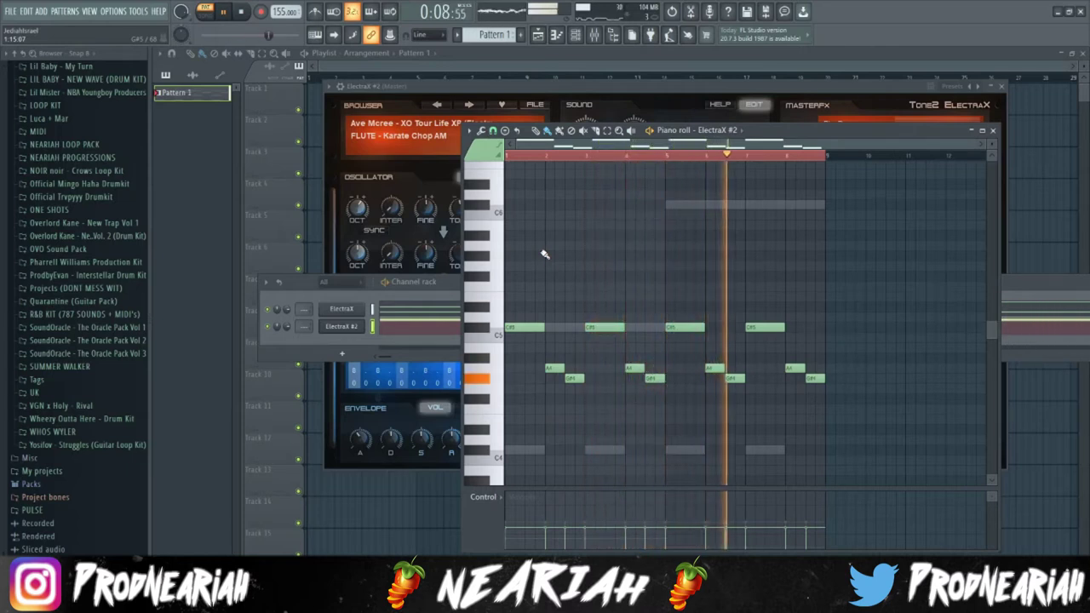
- Add a third ElectraX channel from the installed VST generators and choose a sound bank for it
{"action": "left_click", "coordinate": [312, 340]}
{"action": "scroll", "coordinate": [108, 274], "scroll_direction": "up", "scroll_amount": 10}
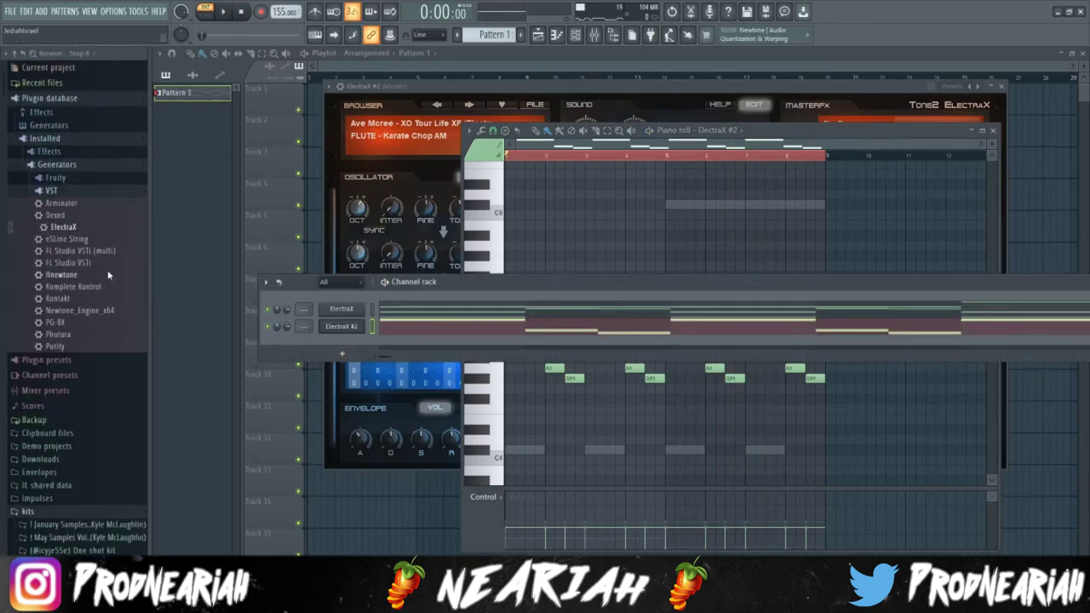
{"action": "left_click_drag", "start_coordinate": [64, 227], "coordinate": [305, 356]}
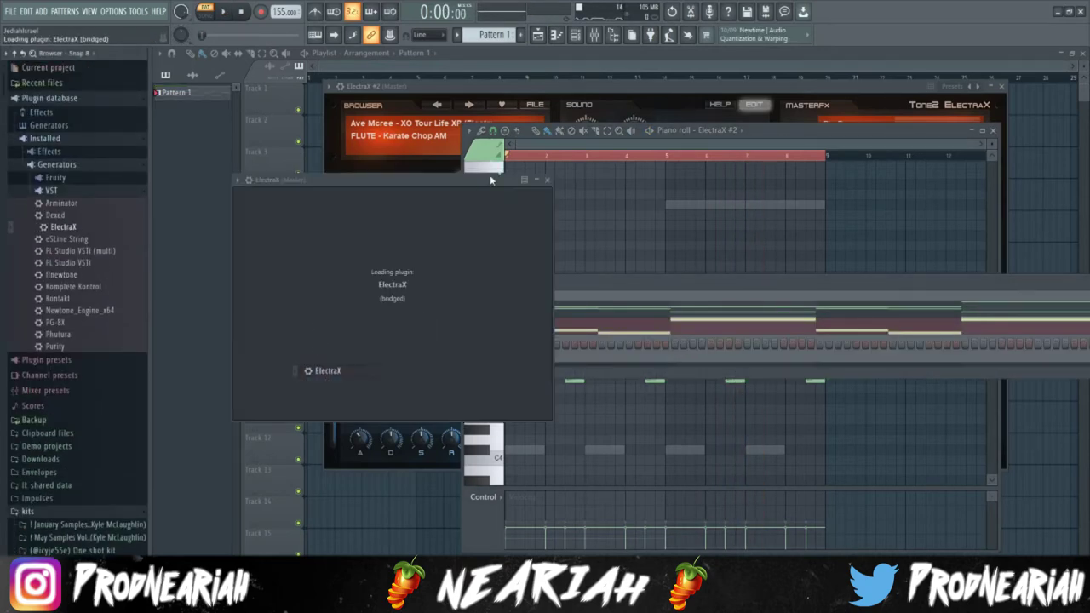
{"action": "left_click", "coordinate": [280, 219]}
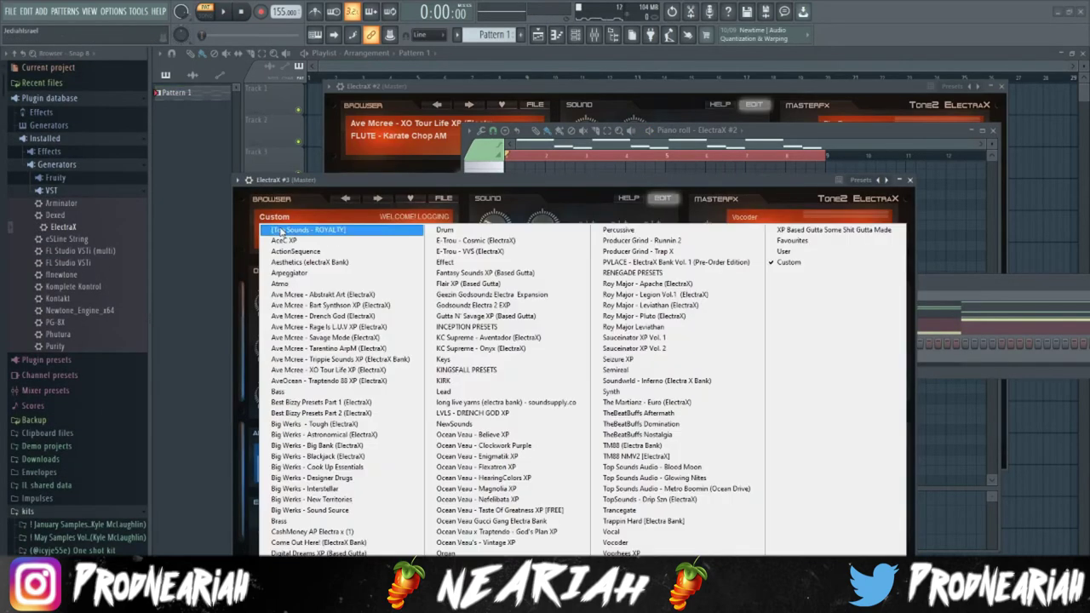
{"action": "left_click", "coordinate": [746, 272]}
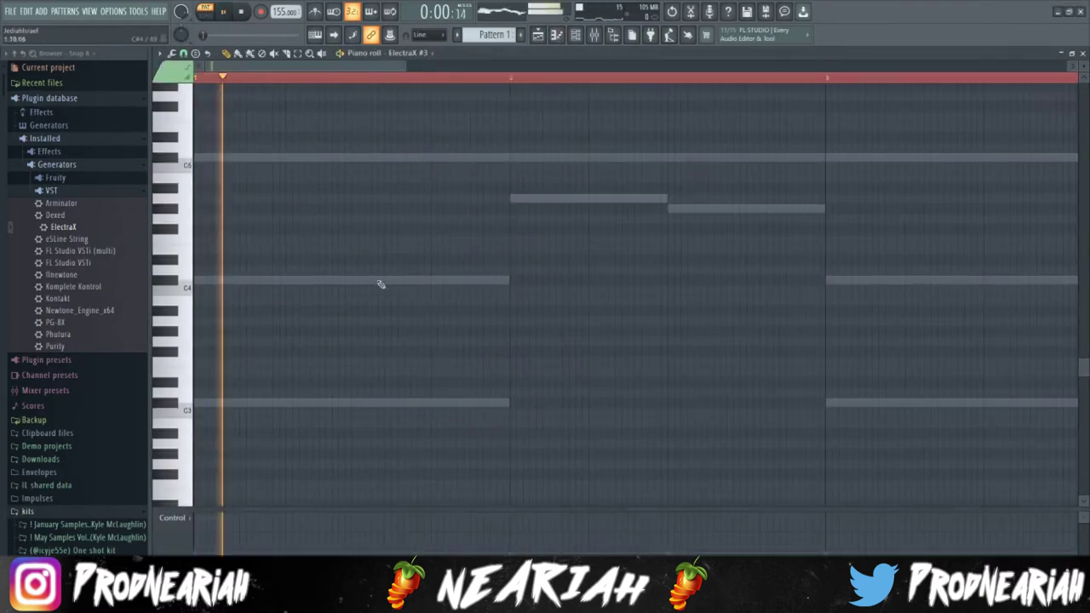
- Enter short A4, F5 and E5 notes in ElectraX #3, repeat them across bars 1 to 4, and play them
{"action": "left_click", "coordinate": [264, 219]}
{"action": "left_click", "coordinate": [480, 126]}
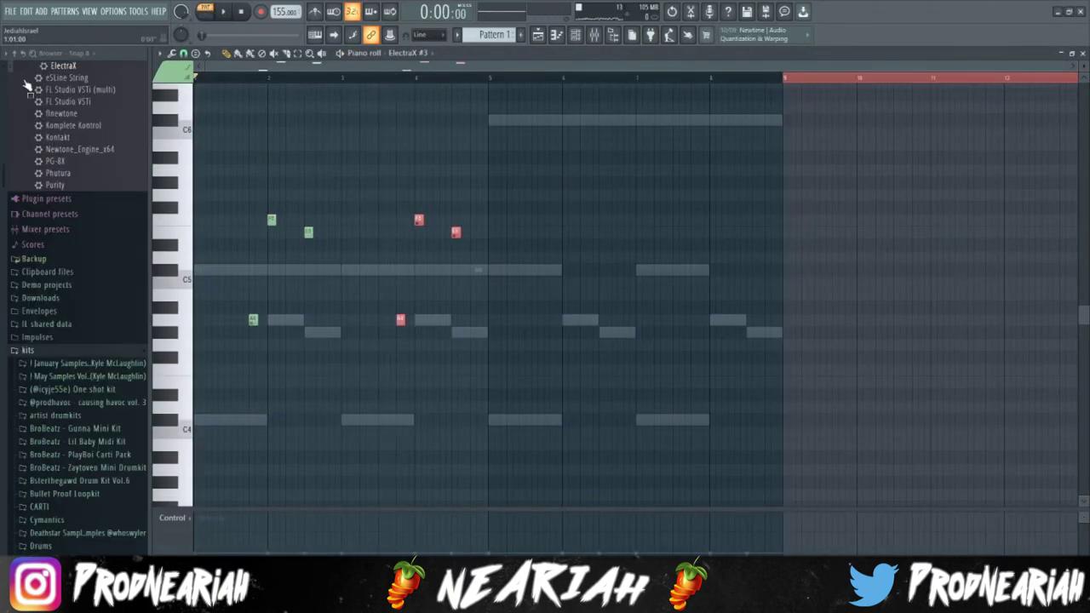
{"action": "key", "text": "space"}
{"action": "left_click", "coordinate": [803, 85]}
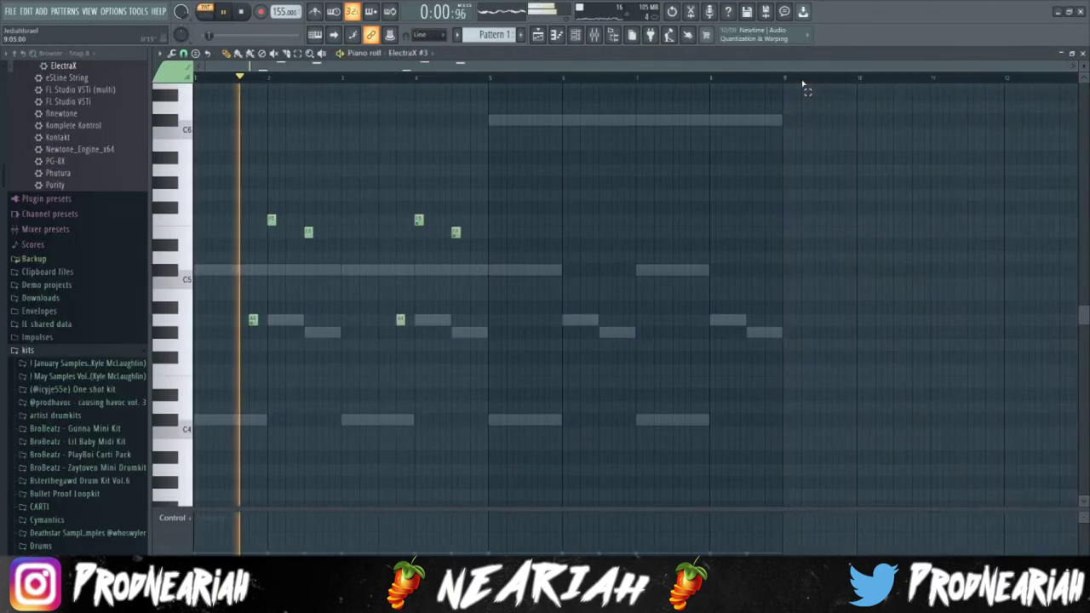
{"action": "left_click_drag", "start_coordinate": [534, 421], "coordinate": [228, 193]}
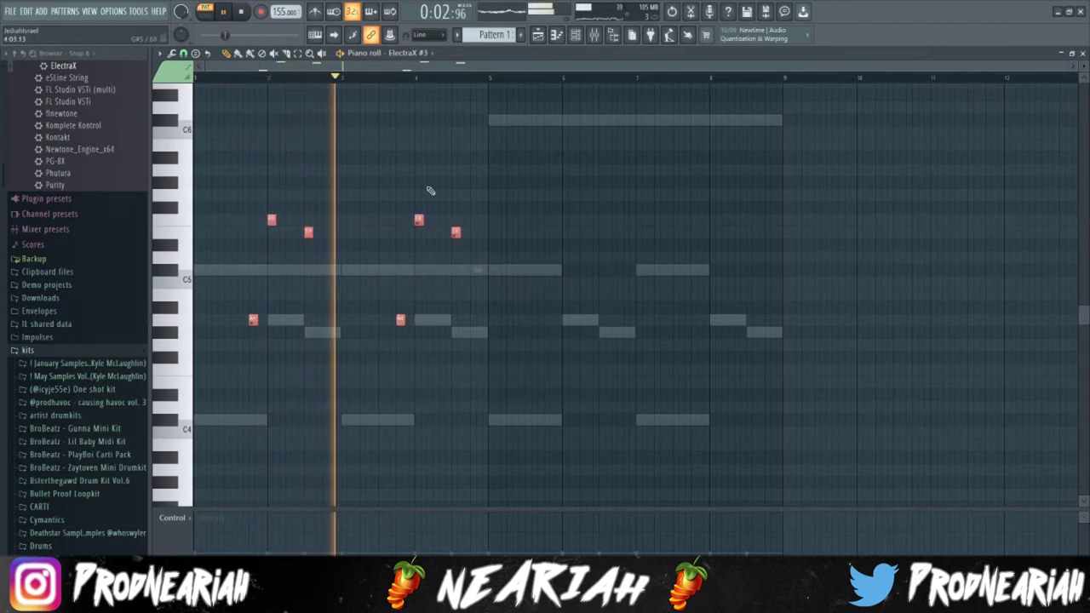
{"action": "left_click", "coordinate": [646, 206]}
{"action": "right_click", "coordinate": [646, 210]}
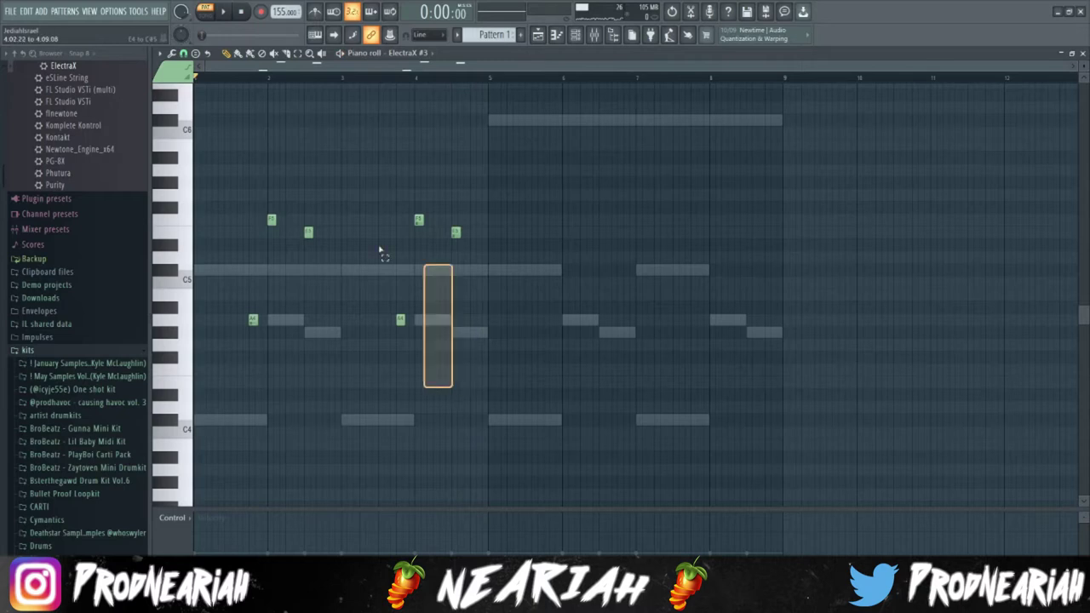
- Copy the six ElectraX #3 notes to start at bar 5 and raise the copies one octave to A5, F6 and E6
{"action": "left_click_drag", "start_coordinate": [380, 249], "coordinate": [224, 85]}
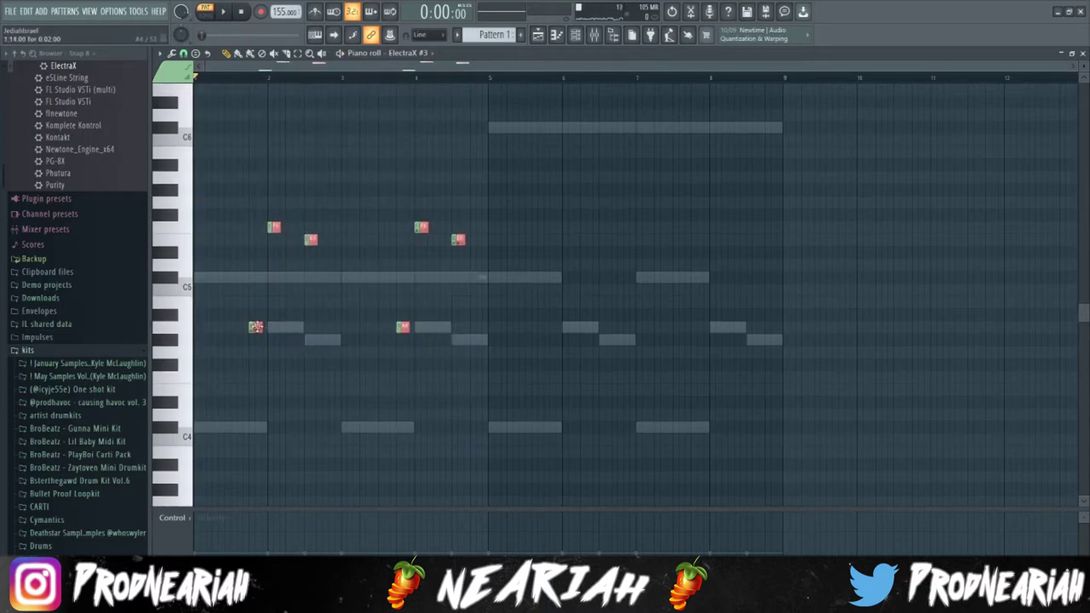
{"action": "scroll", "coordinate": [493, 326], "scroll_direction": "up", "scroll_amount": 5}
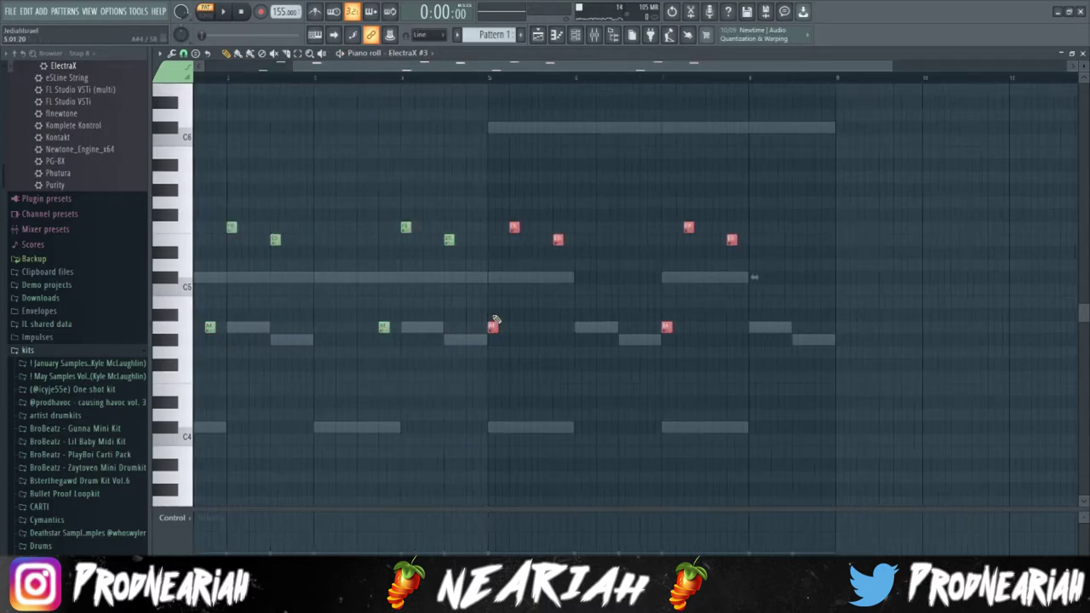
{"action": "scroll", "coordinate": [469, 302], "scroll_direction": "down", "scroll_amount": 5}
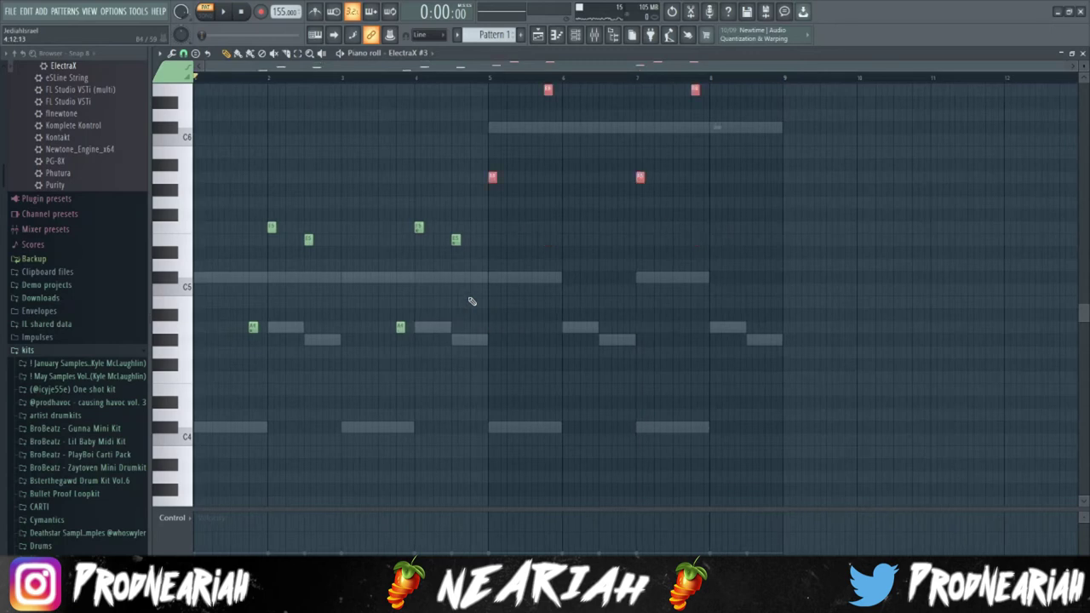
{"action": "left_click", "coordinate": [517, 302]}
{"action": "right_click", "coordinate": [518, 302]}
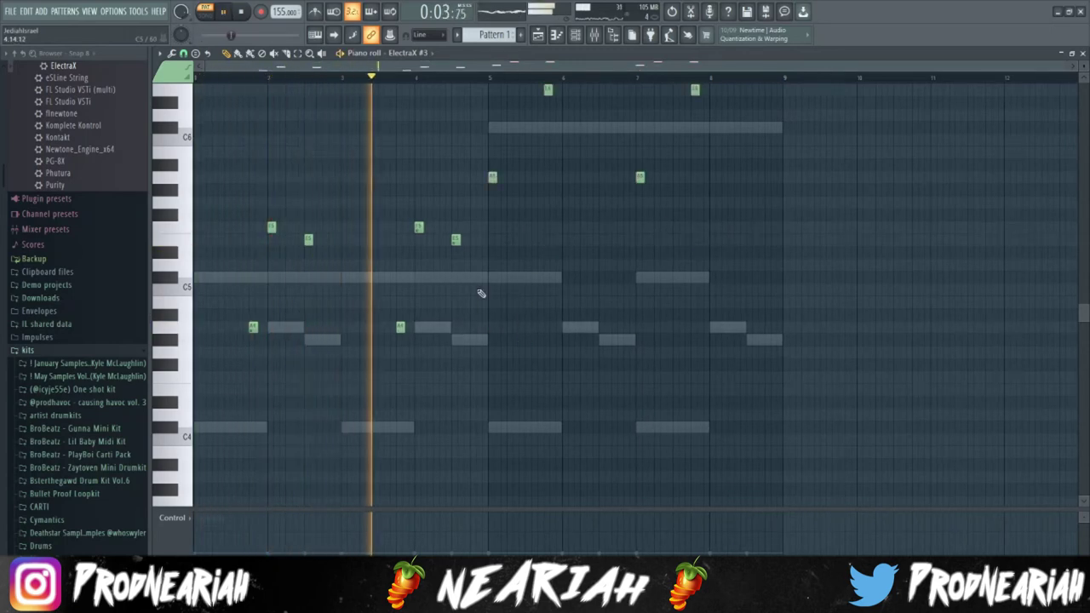
- Play the pattern and examine the ElectraX #3 notes in both four-bar halves
{"action": "scroll", "coordinate": [547, 274], "scroll_direction": "up", "scroll_amount": 3}
{"action": "left_click_drag", "start_coordinate": [793, 382], "coordinate": [471, 163]}
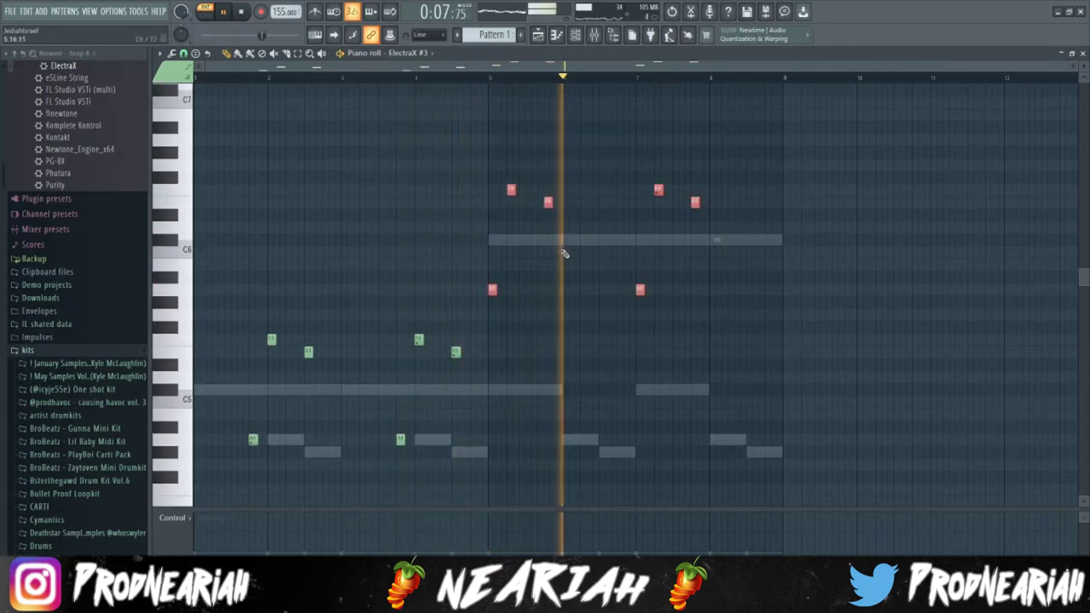
{"action": "left_click", "coordinate": [724, 288]}
{"action": "right_click", "coordinate": [724, 290]}
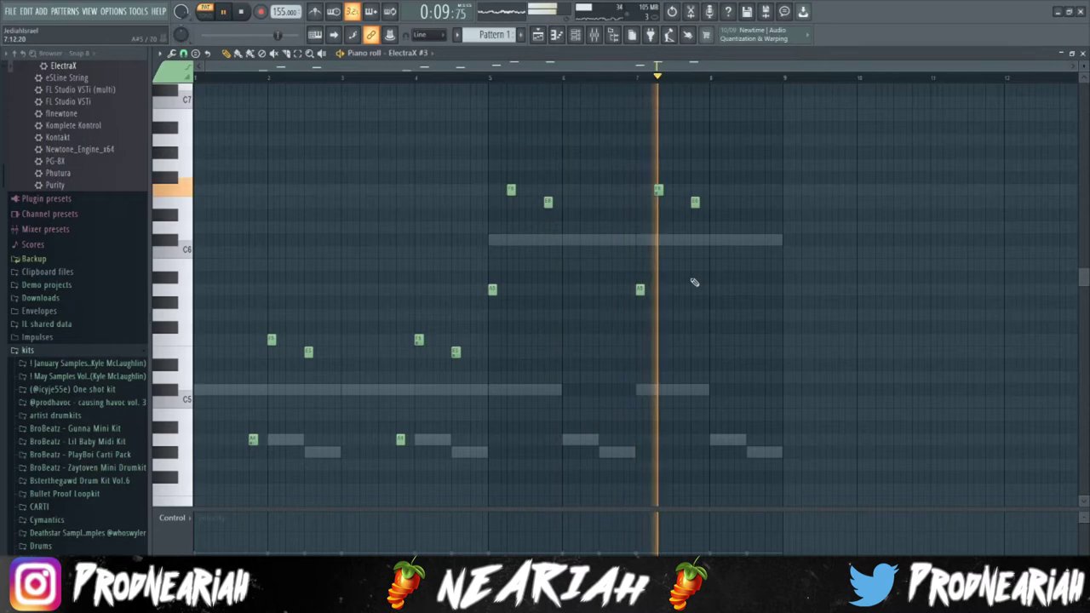
{"action": "scroll", "coordinate": [684, 280], "scroll_direction": "down", "scroll_amount": 3}
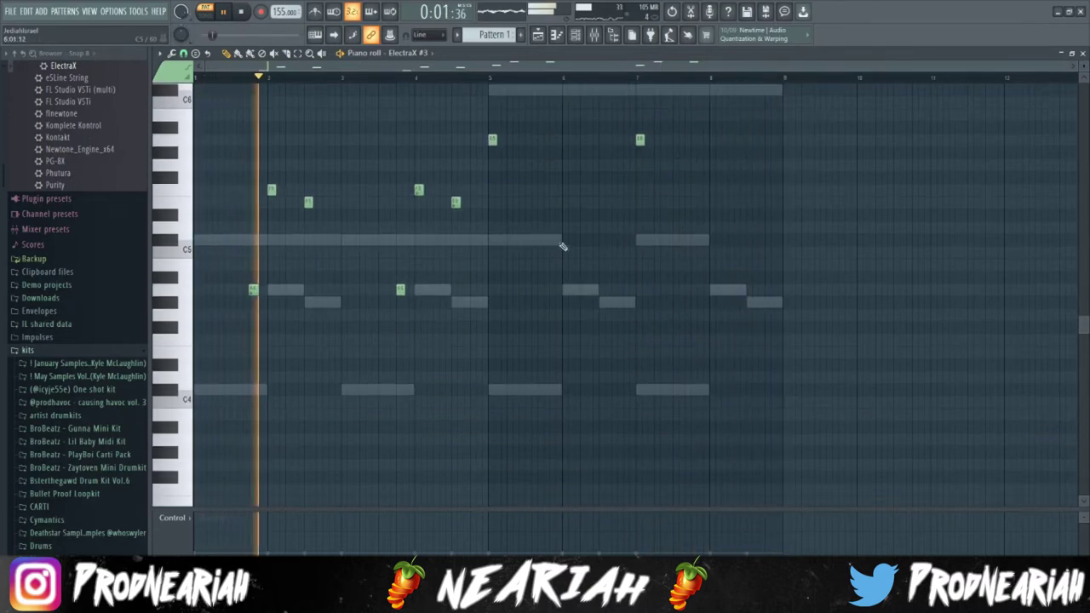
{"action": "left_click_drag", "start_coordinate": [445, 354], "coordinate": [120, 141]}
{"action": "left_click_drag", "start_coordinate": [493, 319], "coordinate": [111, 182]}
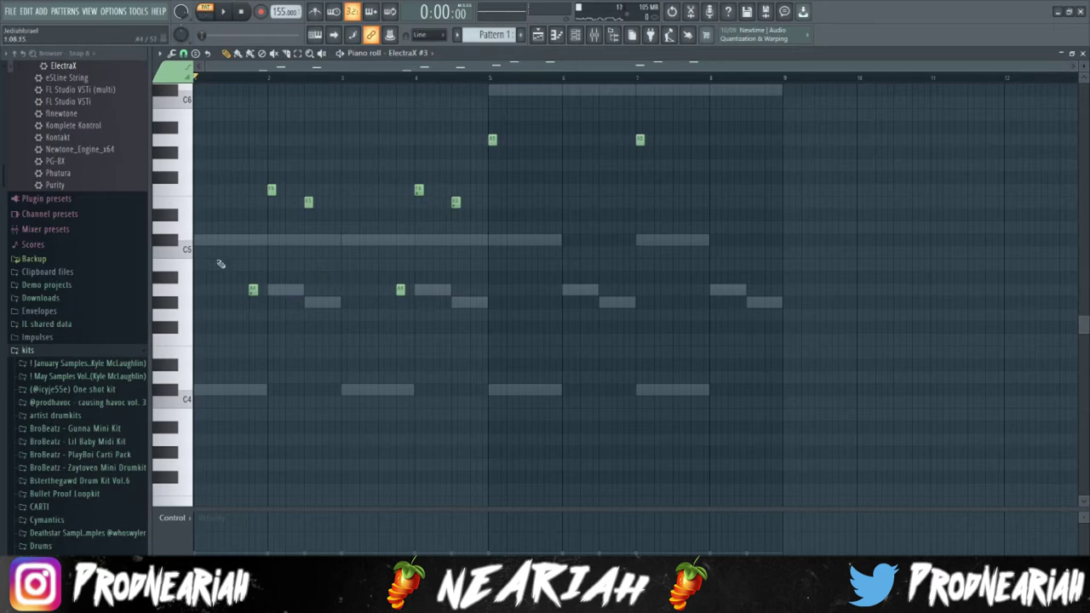
{"action": "scroll", "coordinate": [497, 281], "scroll_direction": "up", "scroll_amount": 3}
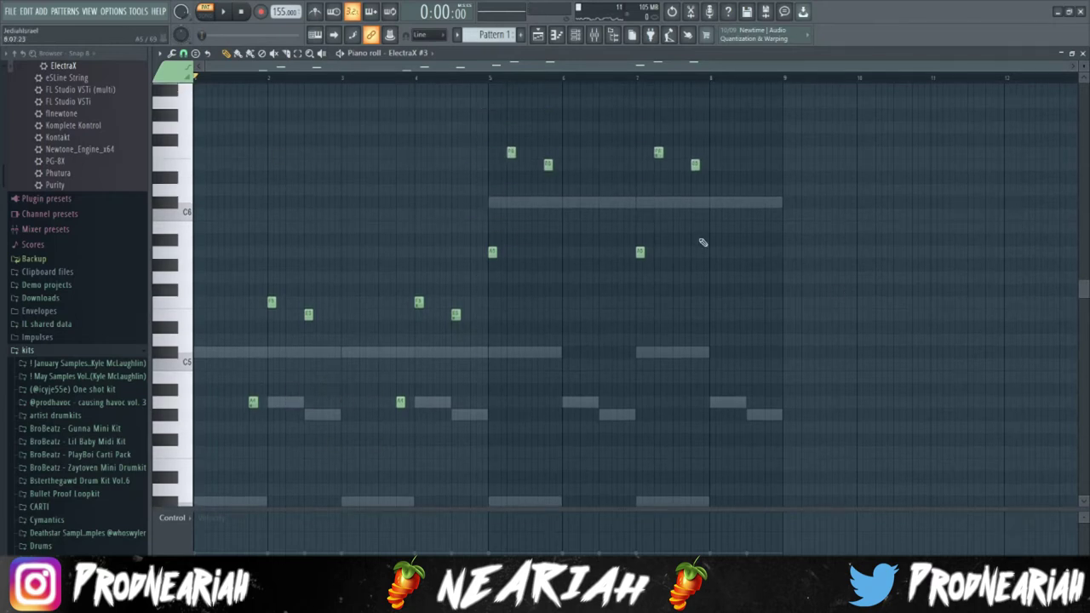
{"action": "key", "text": "space"}
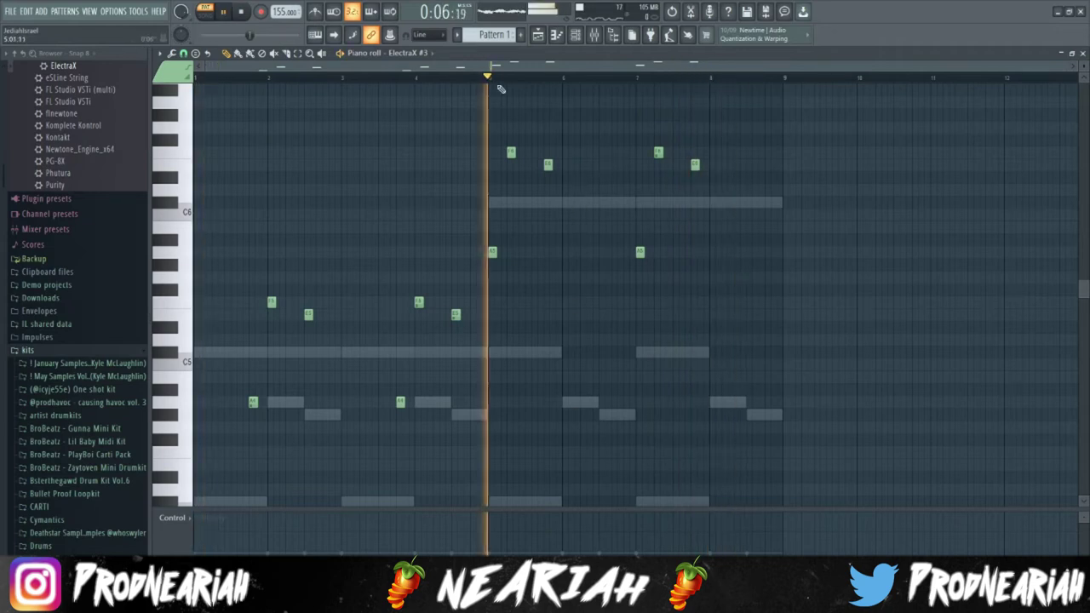
- Add two-step notes in bar 6 of ElectraX #3, D6 at the bar's start and C6 at step 7, checking them by playback
{"action": "scroll", "coordinate": [567, 195], "scroll_direction": "up", "scroll_amount": 4, "text": "ctrl"}
{"action": "key", "text": "space"}
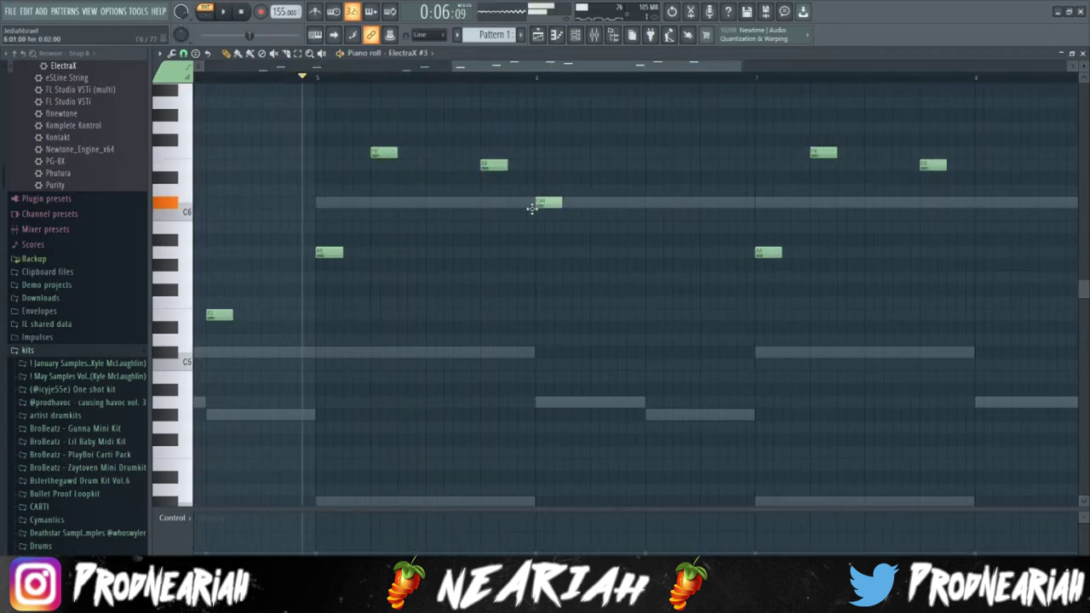
{"action": "left_click_drag", "start_coordinate": [537, 186], "coordinate": [531, 186]}
{"action": "key", "text": "space"}
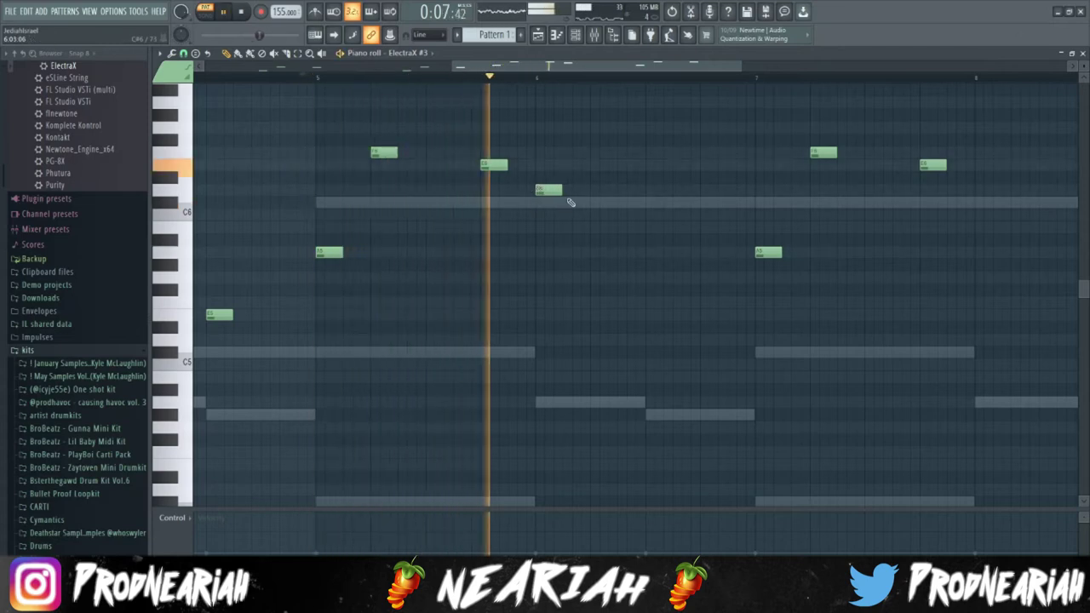
{"action": "key", "text": "space"}
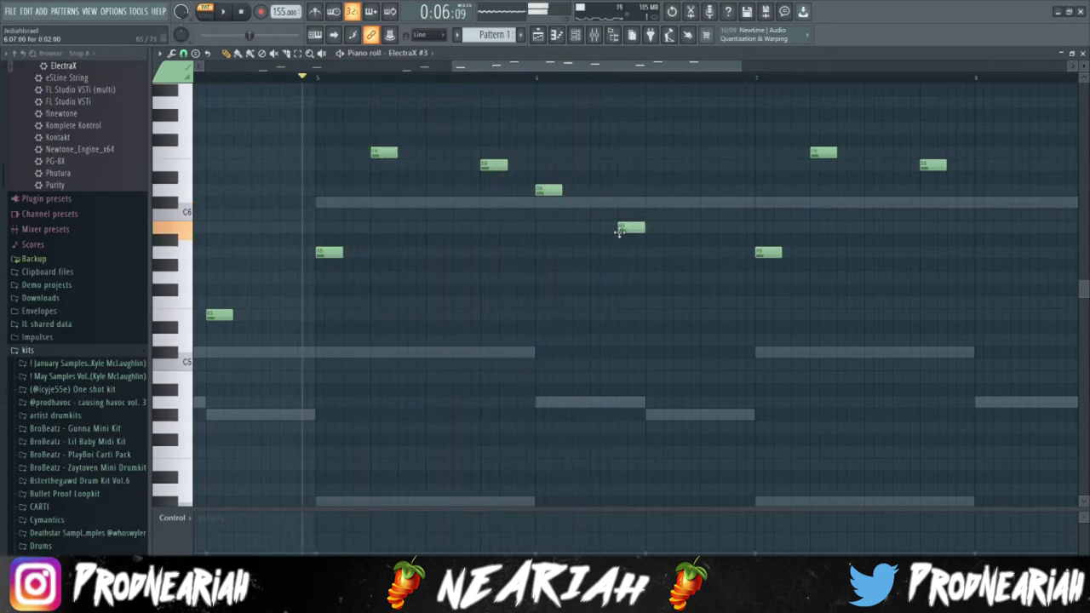
{"action": "left_click_drag", "start_coordinate": [613, 211], "coordinate": [619, 210]}
{"action": "key", "text": "space"}
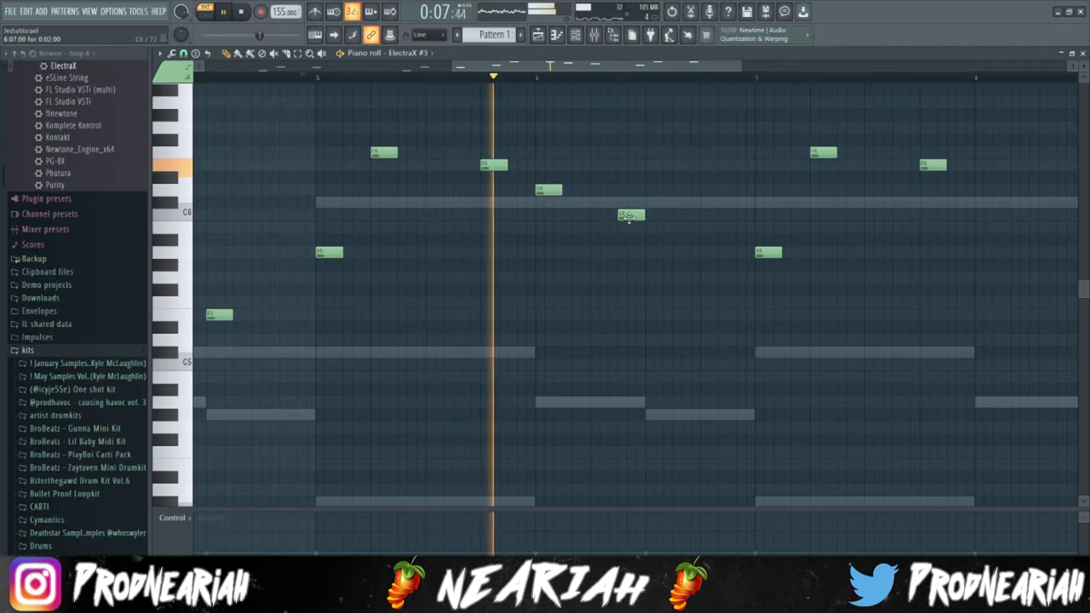
- Move the C6 note in bar 6 of ElectraX #3 to step 9 and add a B5 note at step 11
{"action": "key", "text": "space"}
{"action": "key", "text": "space"}
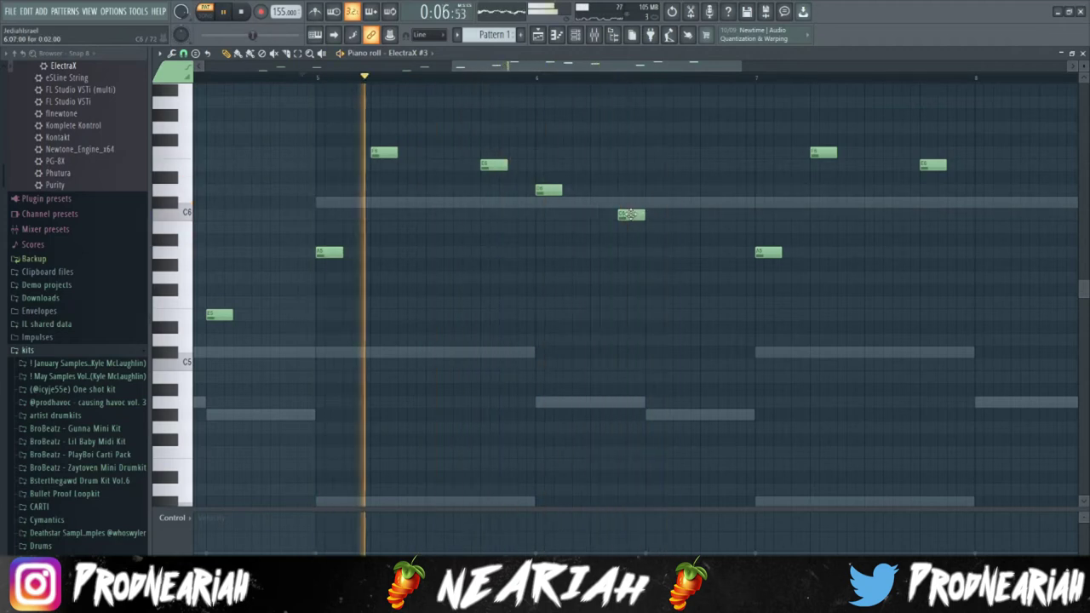
{"action": "left_click_drag", "start_coordinate": [632, 216], "coordinate": [659, 216]}
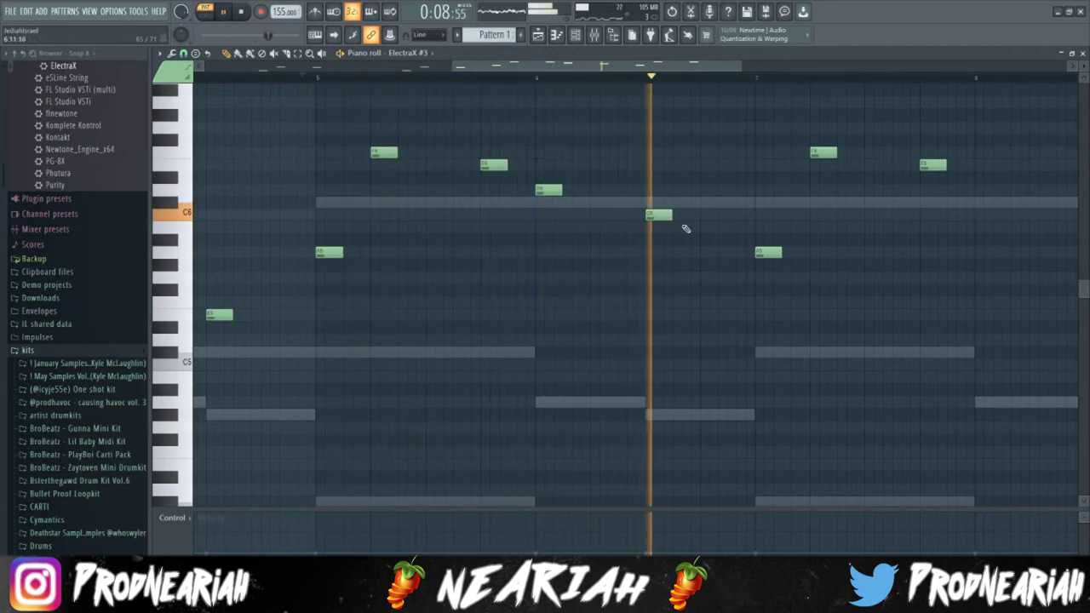
{"action": "left_click", "coordinate": [688, 228]}
{"action": "key", "text": "space"}
{"action": "key", "text": "space"}
{"action": "left_click_drag", "start_coordinate": [694, 223], "coordinate": [676, 224]}
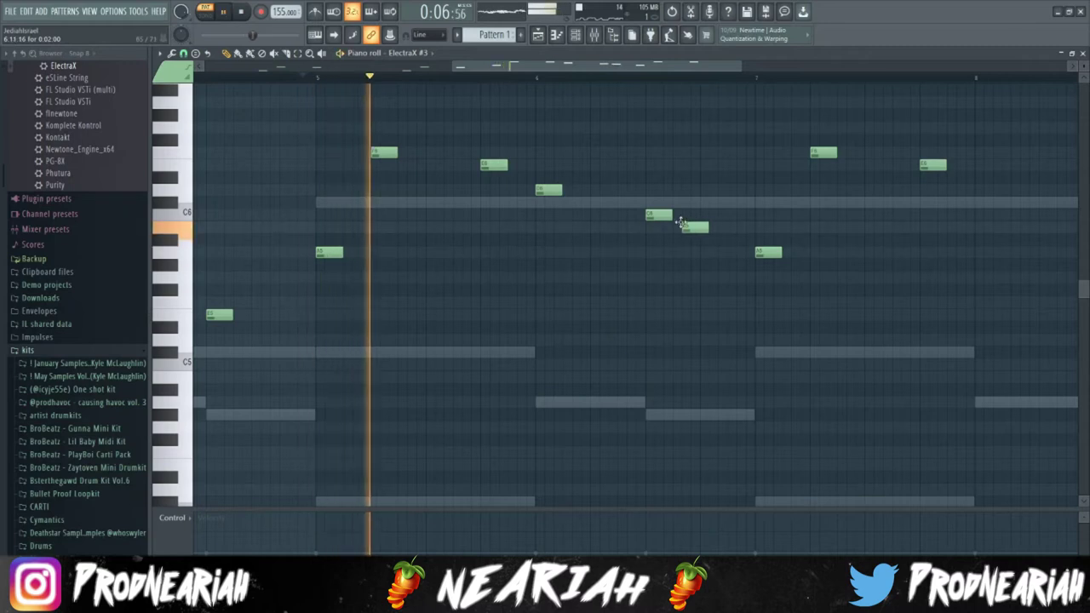
{"action": "left_click", "coordinate": [721, 264]}
{"action": "right_click", "coordinate": [724, 262]}
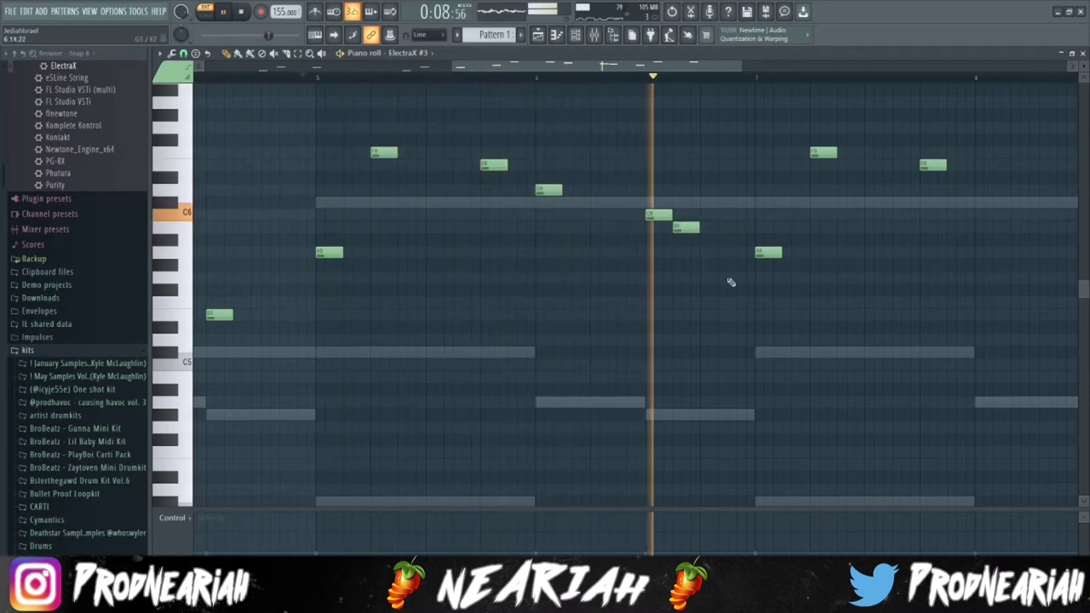
- Replace the B5 note at step 11 of bar 6 with a two-step B5 note at step 13
{"action": "key", "text": "space"}
{"action": "key", "text": "space"}
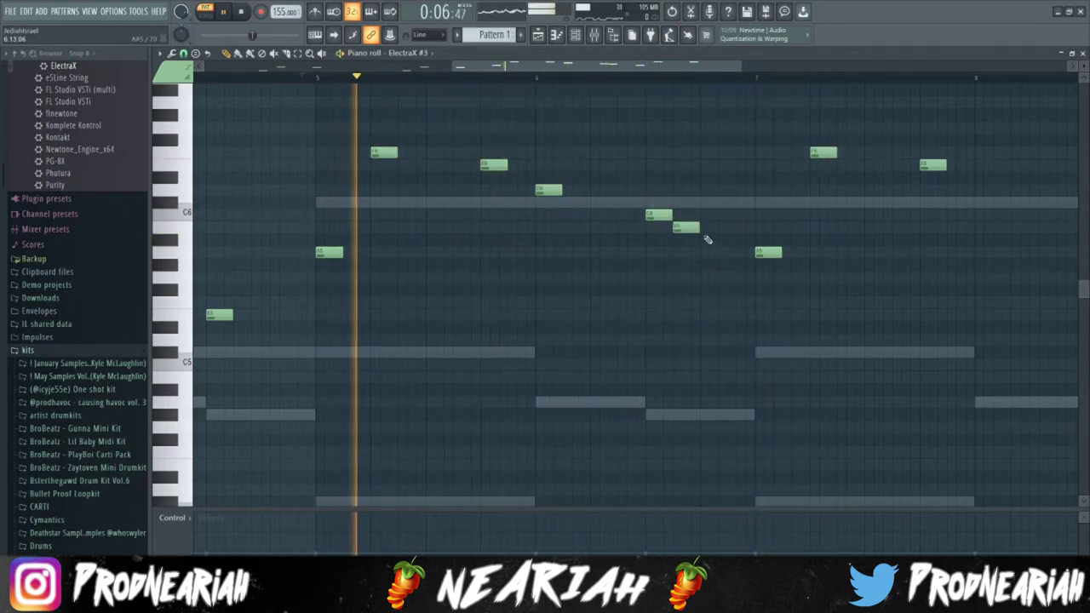
{"action": "left_click", "coordinate": [704, 253]}
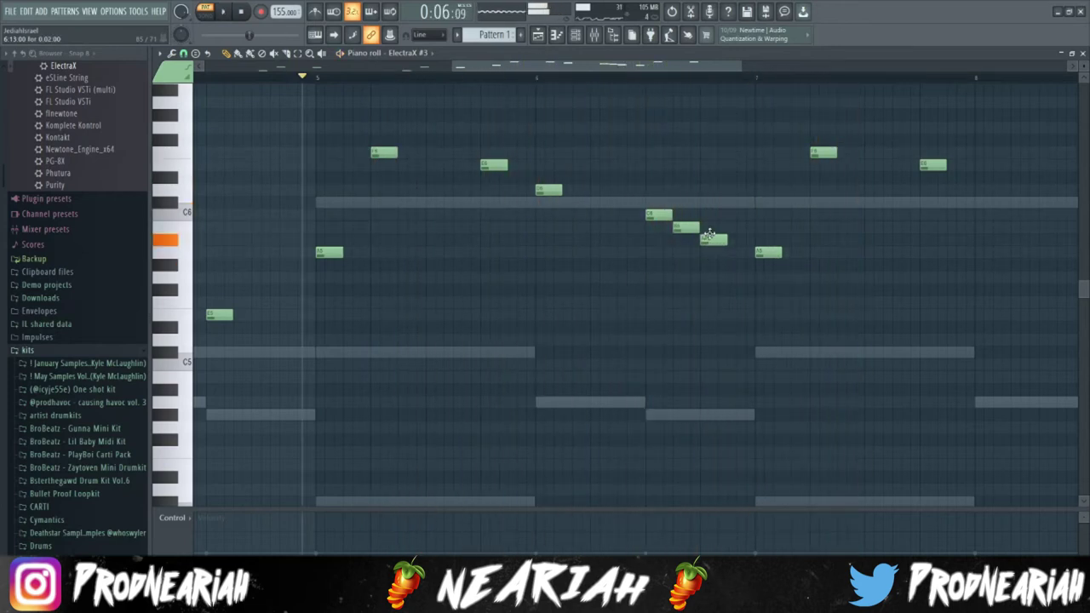
{"action": "right_click", "coordinate": [710, 225]}
{"action": "right_click", "coordinate": [688, 230]}
{"action": "left_click", "coordinate": [705, 231]}
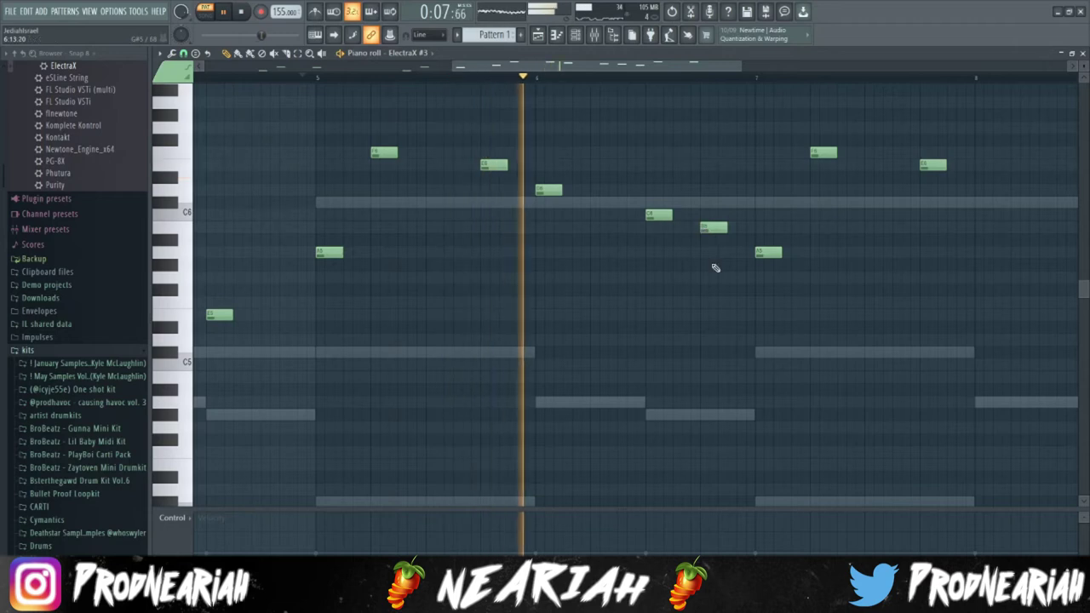
- Delete the old ElectraX #3 notes in bars 7 and 8 and copy the phrase from bars 5 and 6 to start at bar 7
{"action": "right_click", "coordinate": [723, 267]}
{"action": "scroll", "coordinate": [653, 282], "scroll_direction": "down", "scroll_amount": 3, "text": "ctrl"}
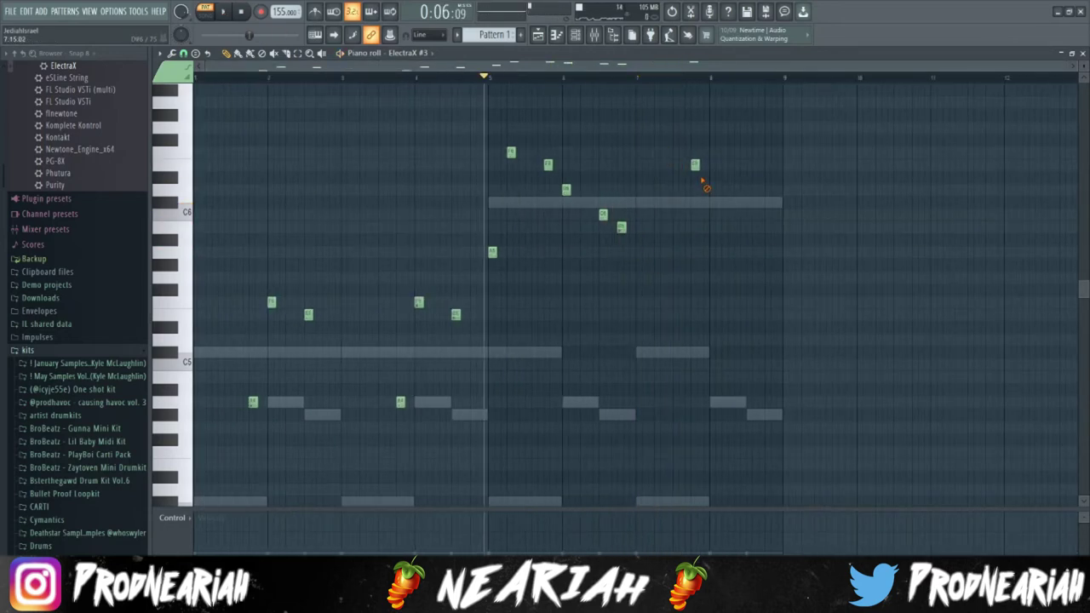
{"action": "left_click_drag", "start_coordinate": [720, 306], "coordinate": [486, 106]}
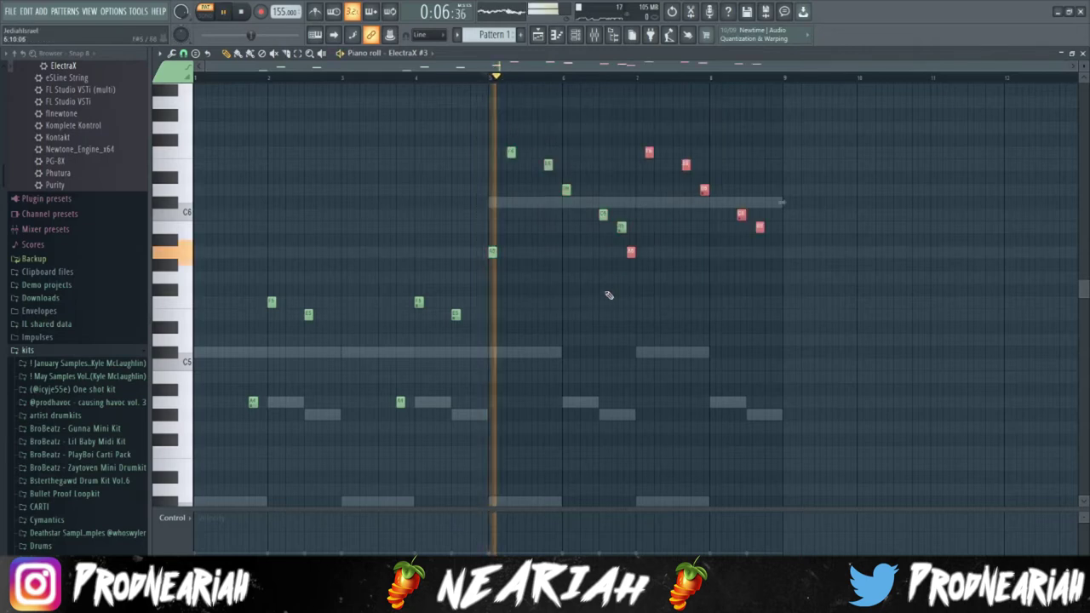
{"action": "left_click_drag", "start_coordinate": [633, 253], "coordinate": [654, 258]}
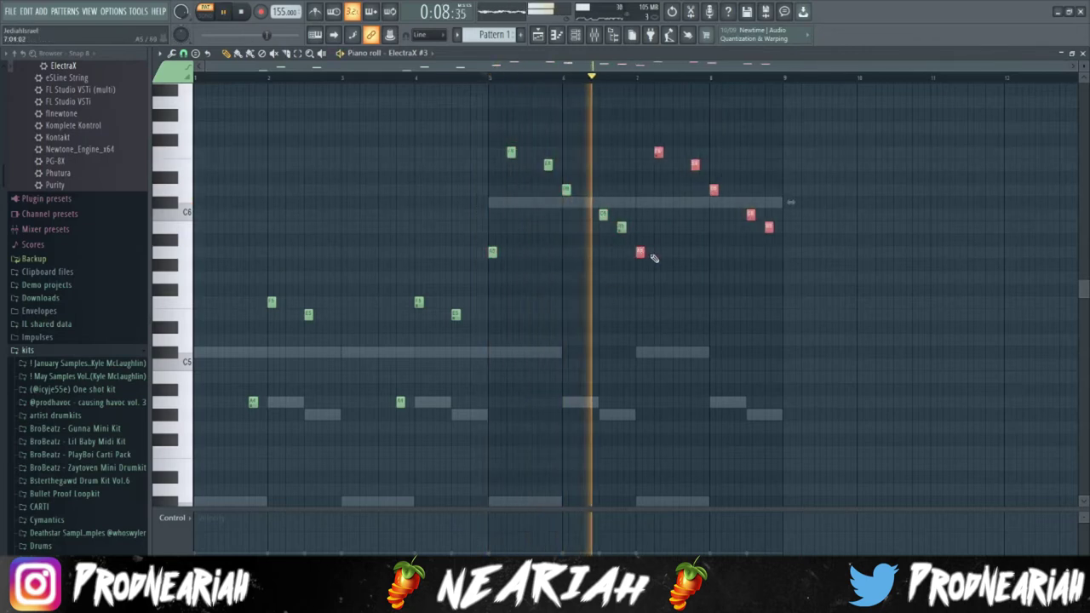
{"action": "scroll", "coordinate": [619, 265], "scroll_direction": "up", "scroll_amount": 3, "text": "ctrl"}
{"action": "scroll", "coordinate": [618, 265], "scroll_direction": "down", "scroll_amount": 3, "text": "ctrl"}
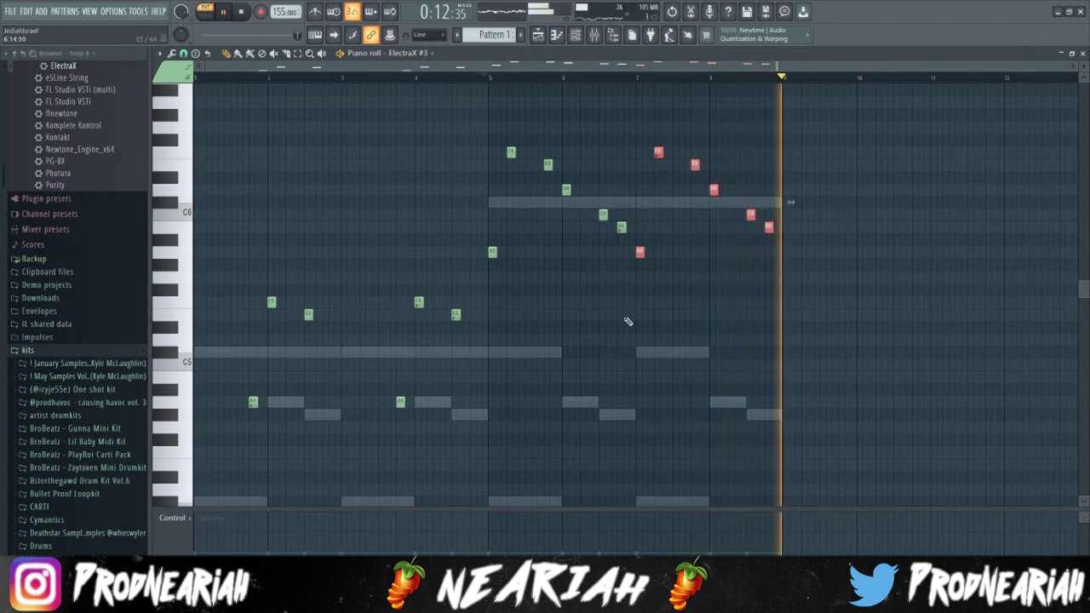
- Play the pattern from bar 5 and check the descending ElectraX #3 notes at the ends of bars 6 and 8
{"action": "left_click_drag", "start_coordinate": [805, 295], "coordinate": [617, 218]}
{"action": "key", "text": "space"}
{"action": "key", "text": "space"}
{"action": "left_click", "coordinate": [700, 314]}
{"action": "left_click_drag", "start_coordinate": [847, 319], "coordinate": [606, 224]}
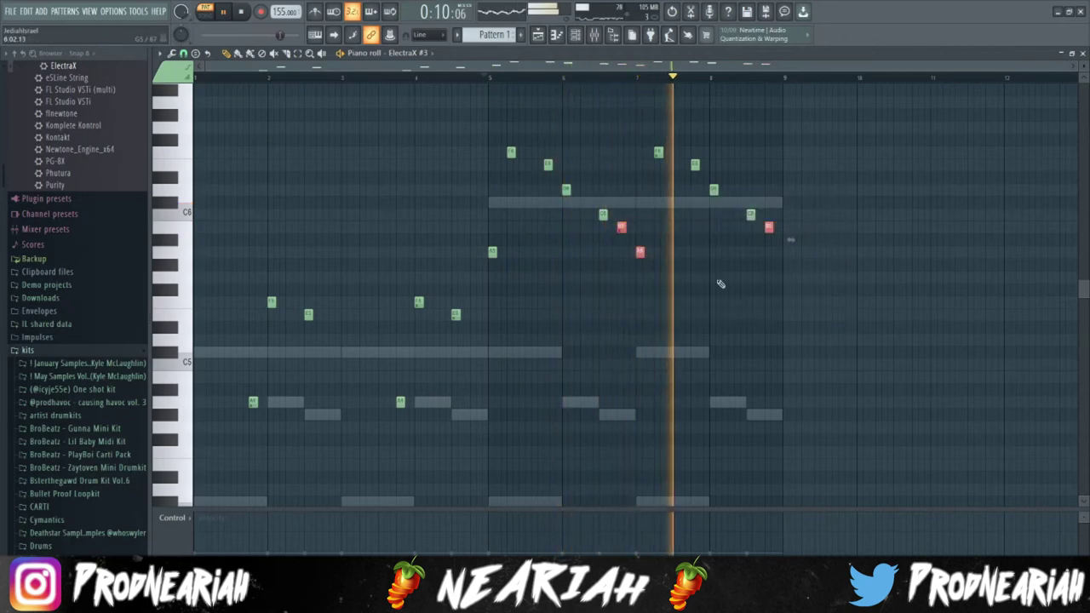
{"action": "scroll", "coordinate": [719, 283], "scroll_direction": "down", "scroll_amount": 1}
{"action": "scroll", "coordinate": [714, 283], "scroll_direction": "up", "scroll_amount": 2}
{"action": "key", "text": "space"}
{"action": "key", "text": "space"}
{"action": "left_click", "coordinate": [672, 304]}
{"action": "right_click", "coordinate": [676, 304]}
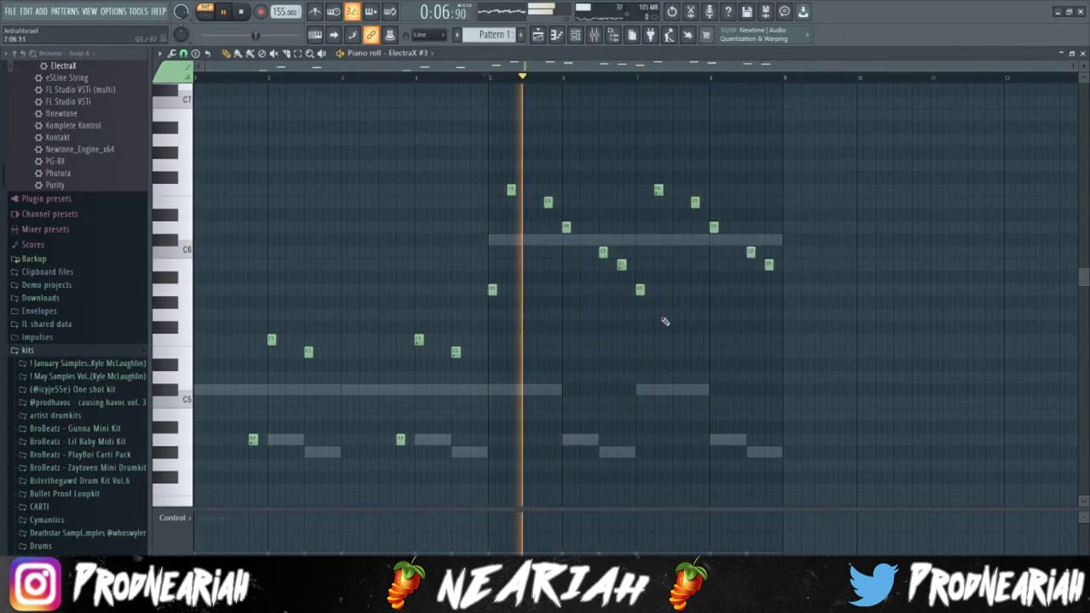
- Move the B5 note in bar 6 of ElectraX #3 to step 15, directly before the A5 at bar 7
{"action": "scroll", "coordinate": [664, 315], "scroll_direction": "up", "scroll_amount": 2}
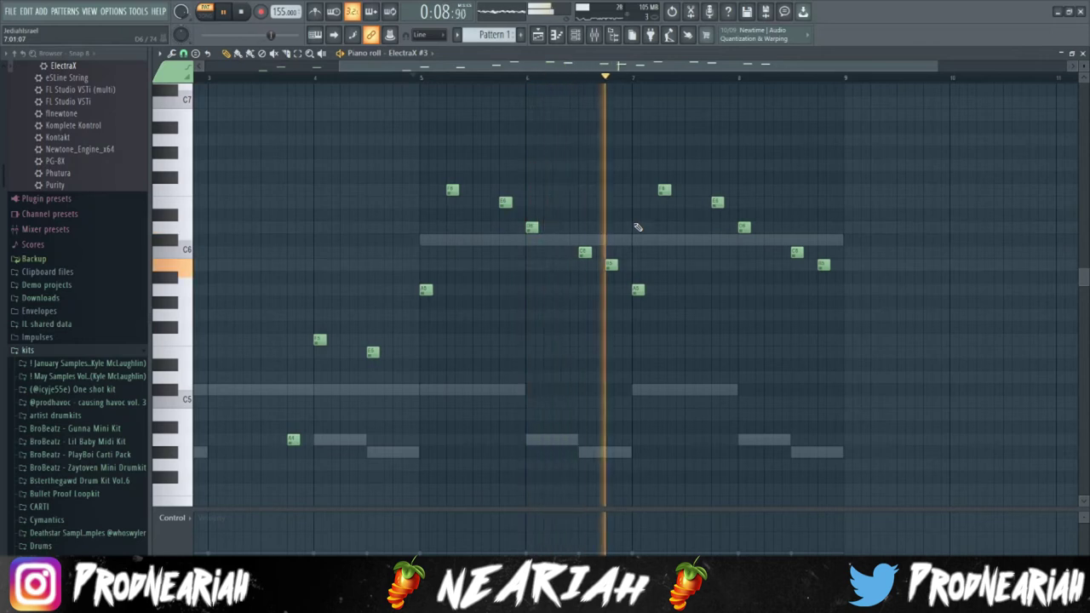
{"action": "scroll", "coordinate": [615, 255], "scroll_direction": "up", "scroll_amount": 3}
{"action": "left_click_drag", "start_coordinate": [607, 267], "coordinate": [637, 273]}
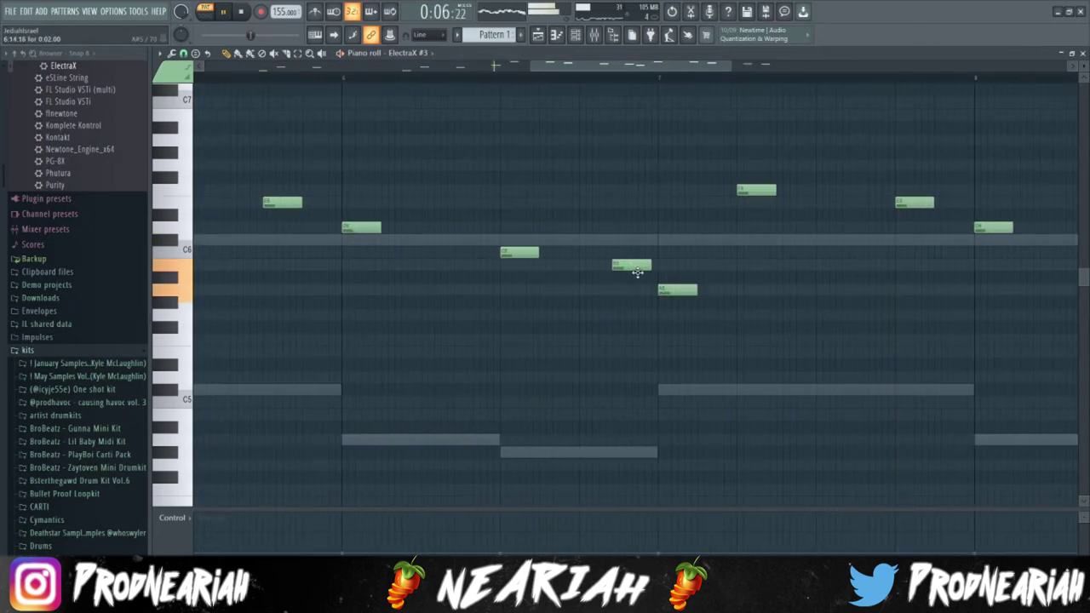
{"action": "scroll", "coordinate": [634, 286], "scroll_direction": "down", "scroll_amount": 3}
{"action": "scroll", "coordinate": [685, 306], "scroll_direction": "up", "scroll_amount": 2}
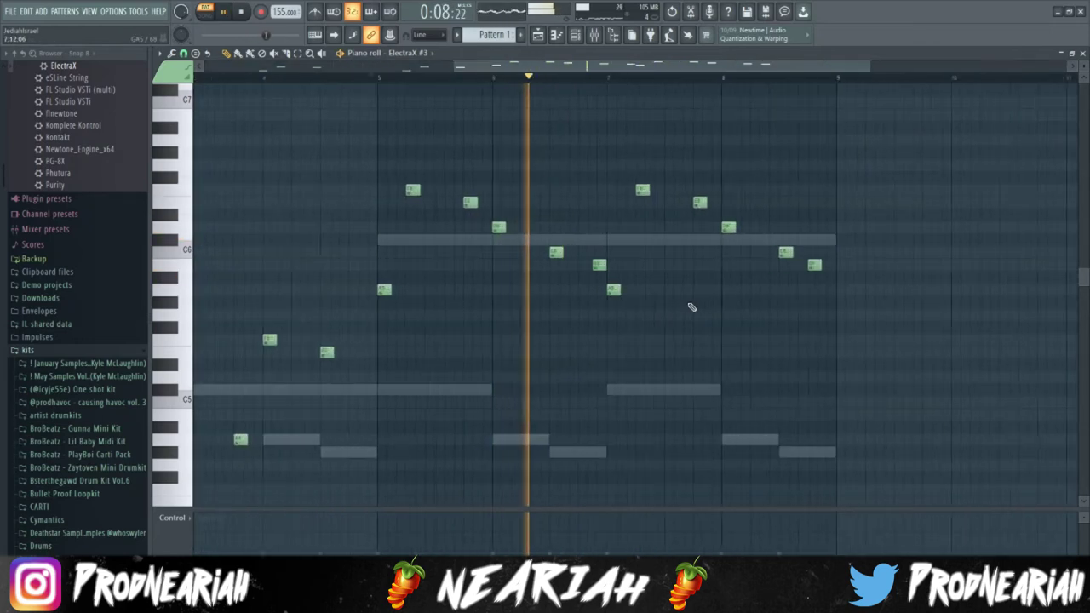
{"action": "scroll", "coordinate": [591, 281], "scroll_direction": "up", "scroll_amount": 3}
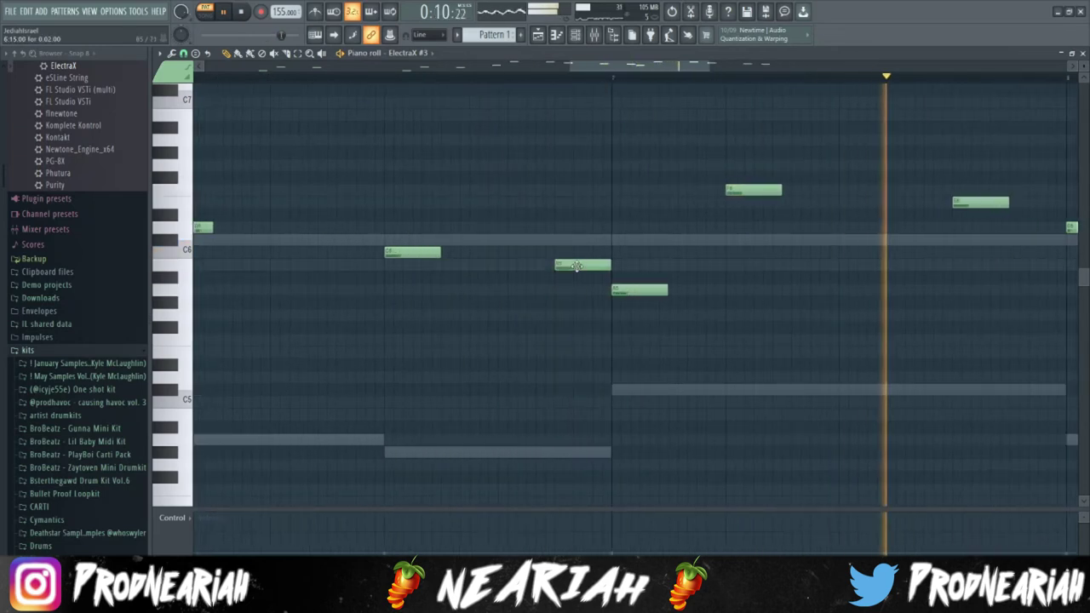
{"action": "scroll", "coordinate": [519, 271], "scroll_direction": "down", "scroll_amount": 4}
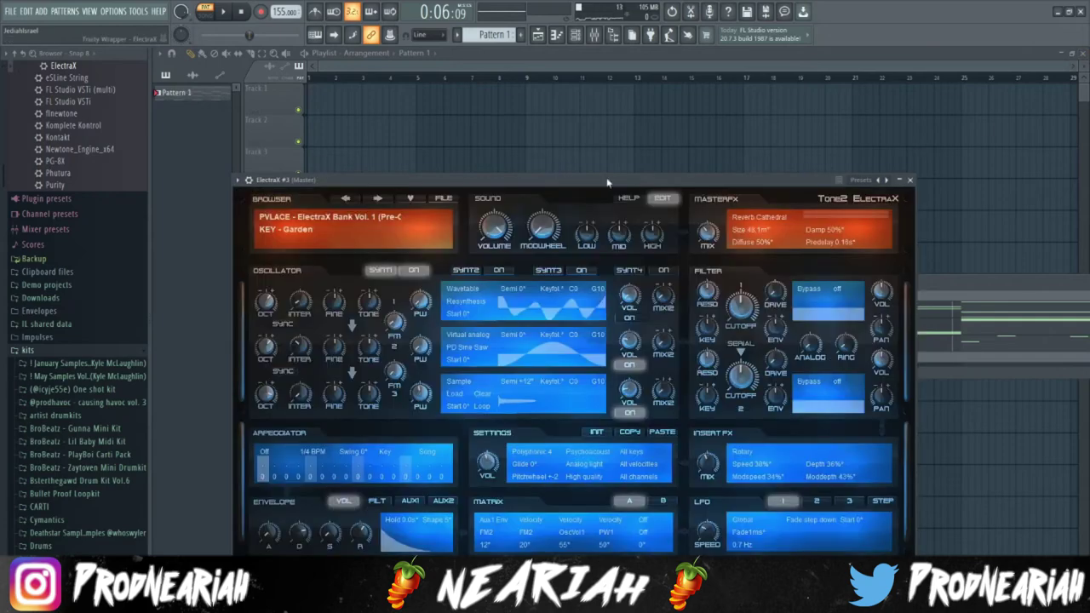
- Split Pattern 1 by channel and place the ElectraX, ElectraX #2 and ElectraX #3 clips at bar 1 on playlist tracks 1 to 3
{"action": "key", "text": "Escape"}
{"action": "right_click", "coordinate": [175, 94]}
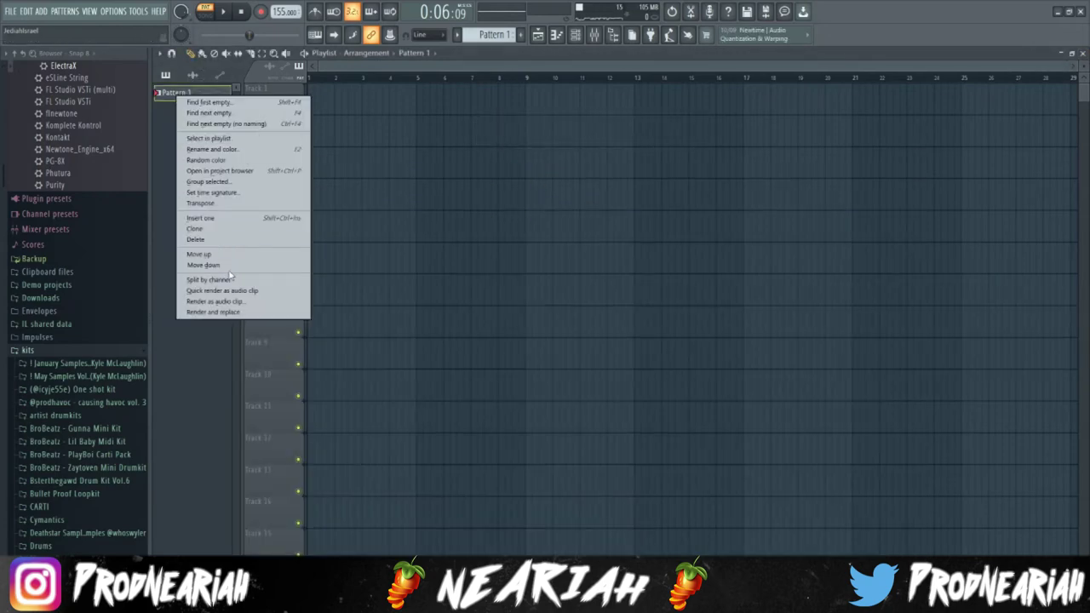
{"action": "left_click", "coordinate": [211, 280]}
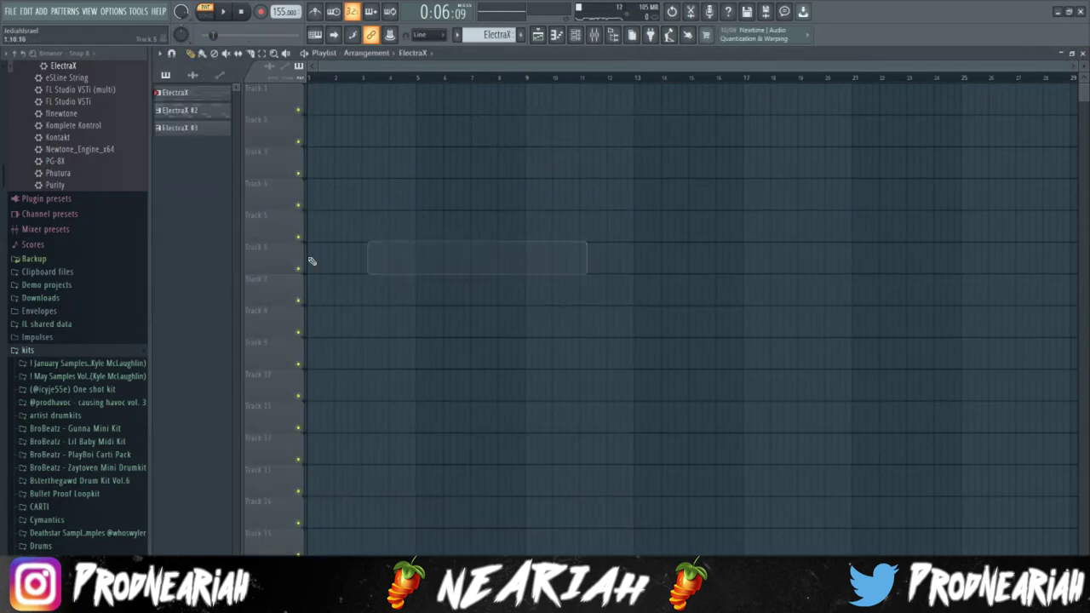
{"action": "left_click_drag", "start_coordinate": [219, 110], "coordinate": [335, 104]}
{"action": "left_click", "coordinate": [547, 228]}
{"action": "right_click", "coordinate": [552, 230]}
{"action": "scroll", "coordinate": [434, 207], "scroll_direction": "up", "scroll_amount": 1}
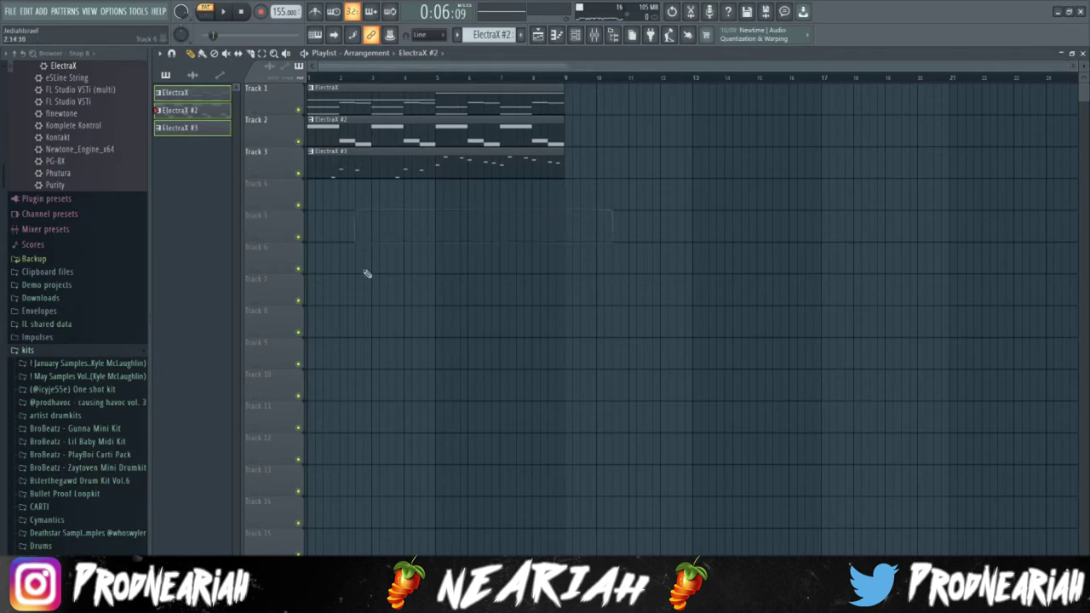
- Remove the ElectraX #3 clip from track 3 and place a new one at bar 1 of the same track
{"action": "left_click_drag", "start_coordinate": [386, 175], "coordinate": [645, 180]}
{"action": "right_click", "coordinate": [645, 180]}
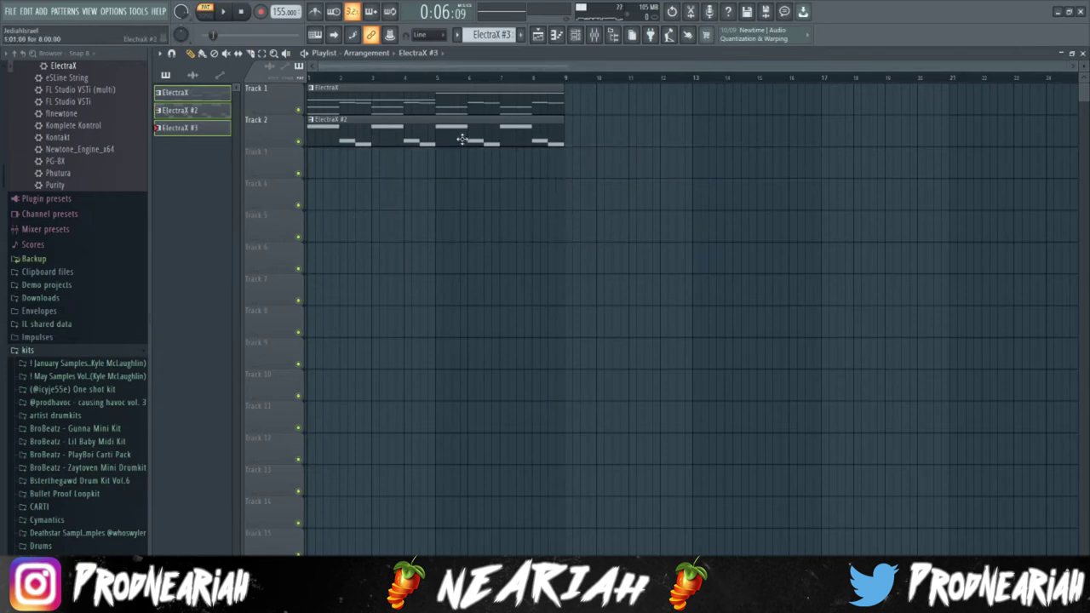
{"action": "left_click", "coordinate": [382, 192]}
{"action": "left_click_drag", "start_coordinate": [459, 193], "coordinate": [387, 166]}
{"action": "left_click", "coordinate": [558, 228]}
{"action": "right_click", "coordinate": [559, 228]}
- Play the playlist arrangement from bar 1 in song mode
{"action": "key", "text": "space"}
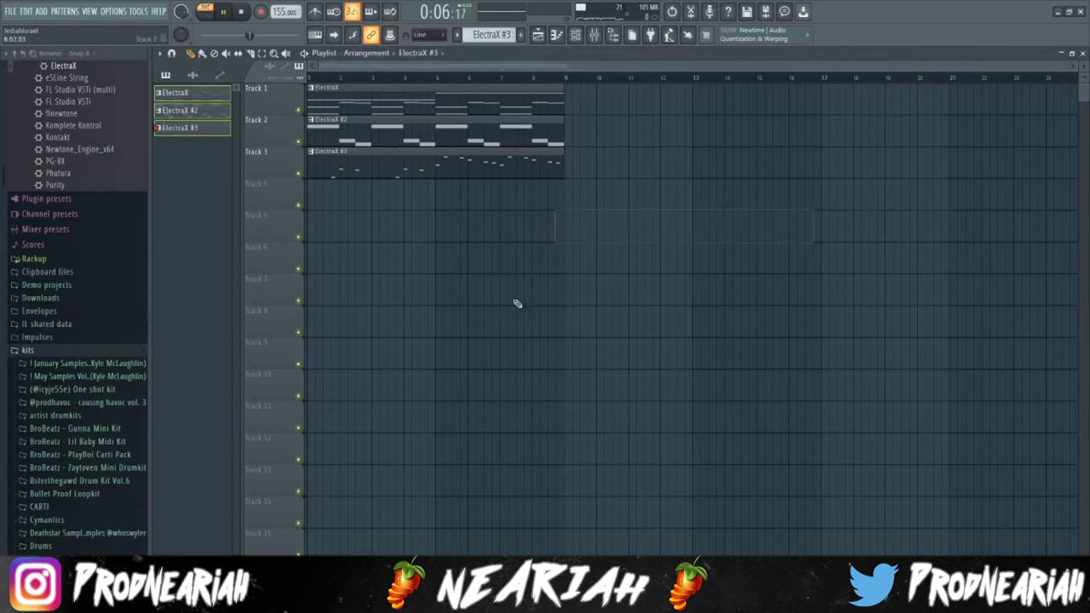
{"action": "left_click", "coordinate": [640, 194]}
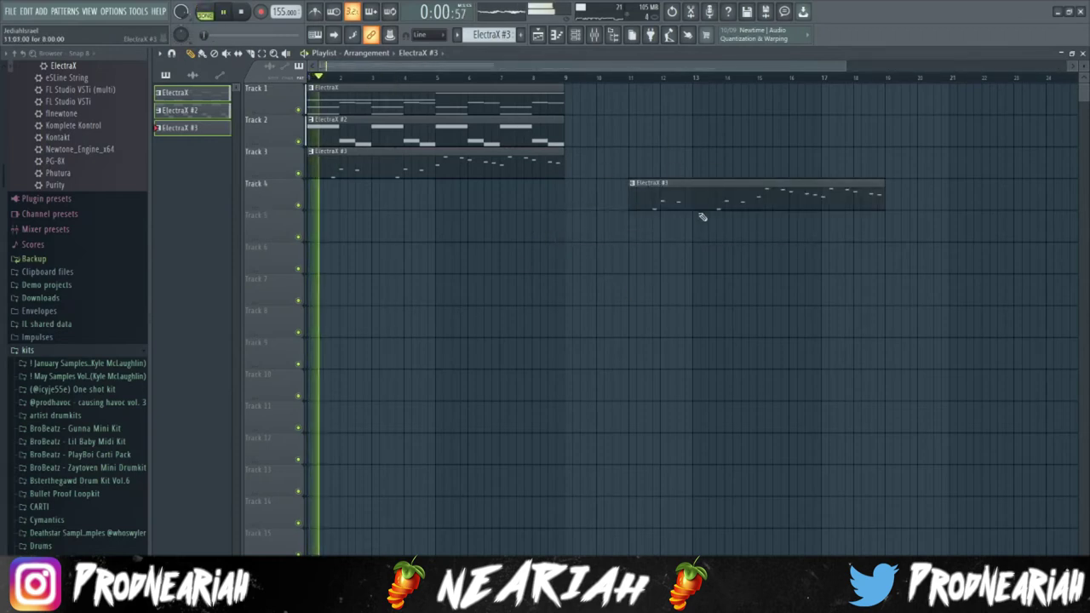
{"action": "right_click", "coordinate": [694, 205]}
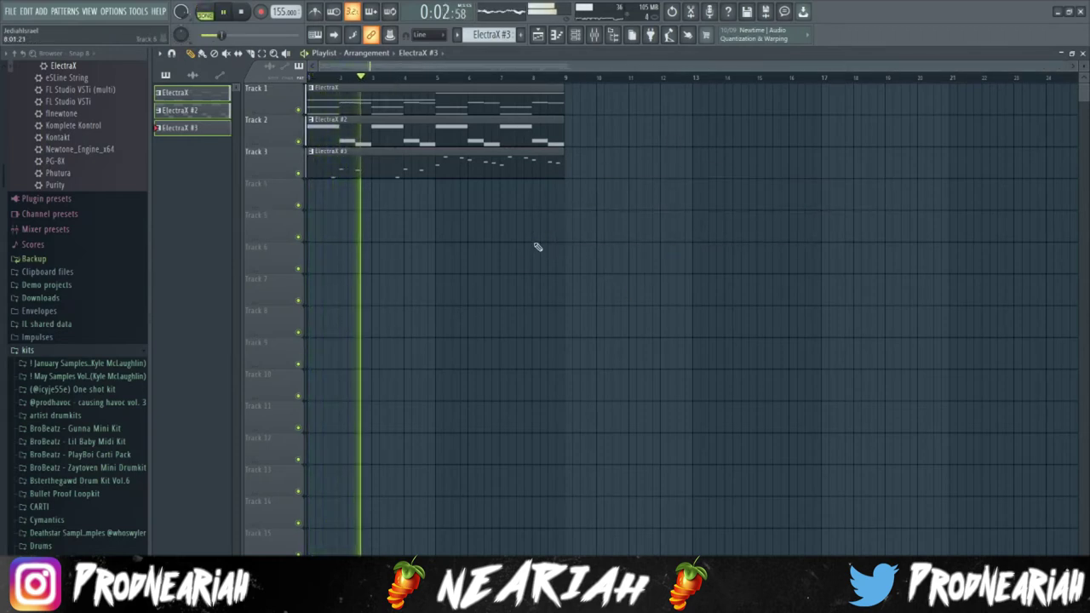
{"action": "left_click", "coordinate": [610, 286]}
{"action": "right_click", "coordinate": [641, 281]}
- Duplicate the ElectraX and ElectraX #2 clips on tracks 1 and 2 twice, filling bars 9 to 24
{"action": "scroll", "coordinate": [551, 132], "scroll_direction": "up", "scroll_amount": 4}
{"action": "scroll", "coordinate": [540, 141], "scroll_direction": "up", "scroll_amount": 4}
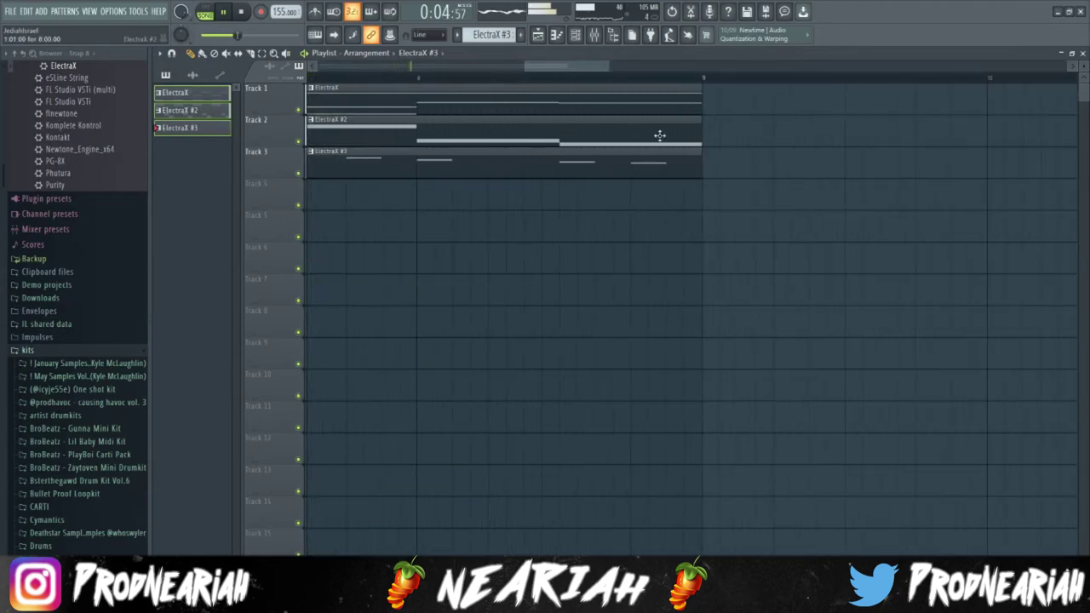
{"action": "scroll", "coordinate": [679, 141], "scroll_direction": "down", "scroll_amount": 6}
{"action": "left_click_drag", "start_coordinate": [630, 107], "coordinate": [373, 116]}
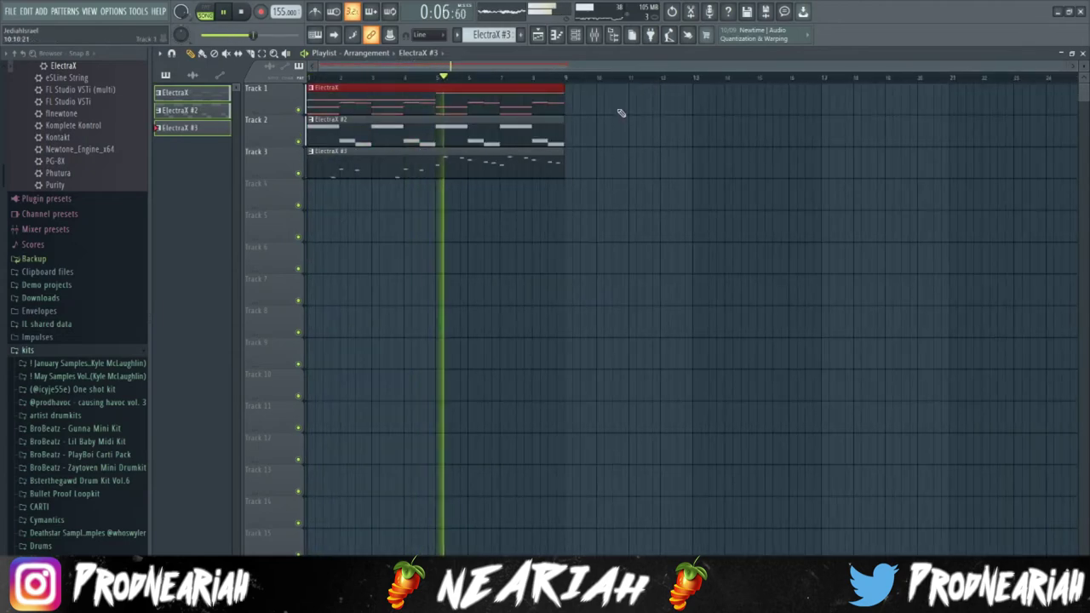
{"action": "key", "text": "ctrl+b"}
{"action": "scroll", "coordinate": [620, 324], "scroll_direction": "down", "scroll_amount": 2}
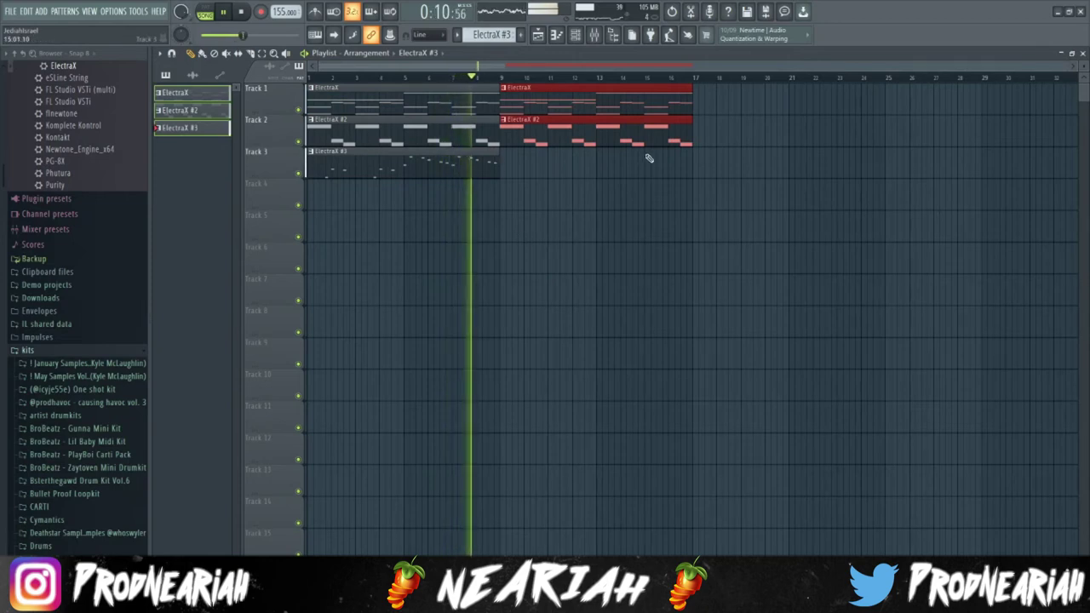
{"action": "key", "text": "ctrl+b"}
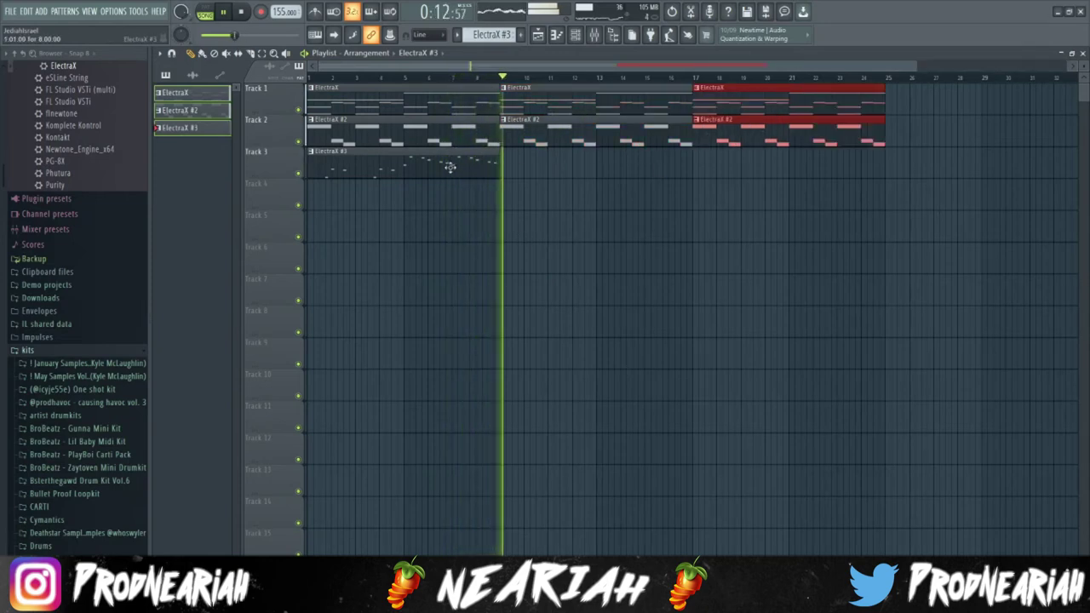
- Replace the ElectraX #2 clip at bar 17 on track 2 with a copy of the ElectraX #3 clip
{"action": "left_click", "coordinate": [449, 168]}
{"action": "left_click", "coordinate": [680, 160]}
{"action": "left_click_drag", "start_coordinate": [728, 162], "coordinate": [733, 161]}
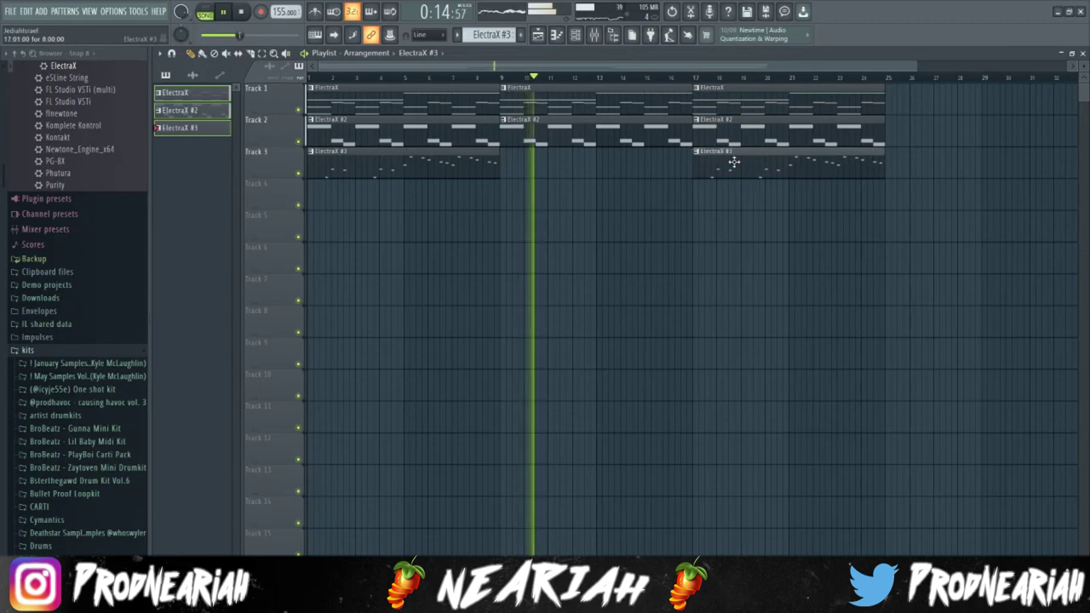
{"action": "right_click", "coordinate": [752, 134]}
{"action": "left_click_drag", "start_coordinate": [785, 188], "coordinate": [774, 137]}
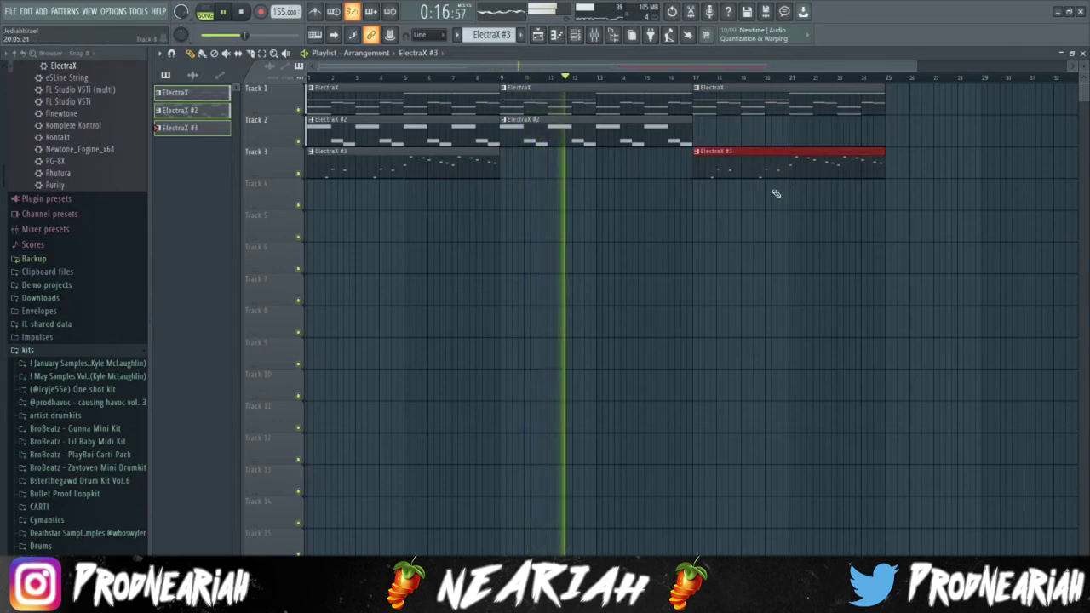
{"action": "key", "text": "shift+Up"}
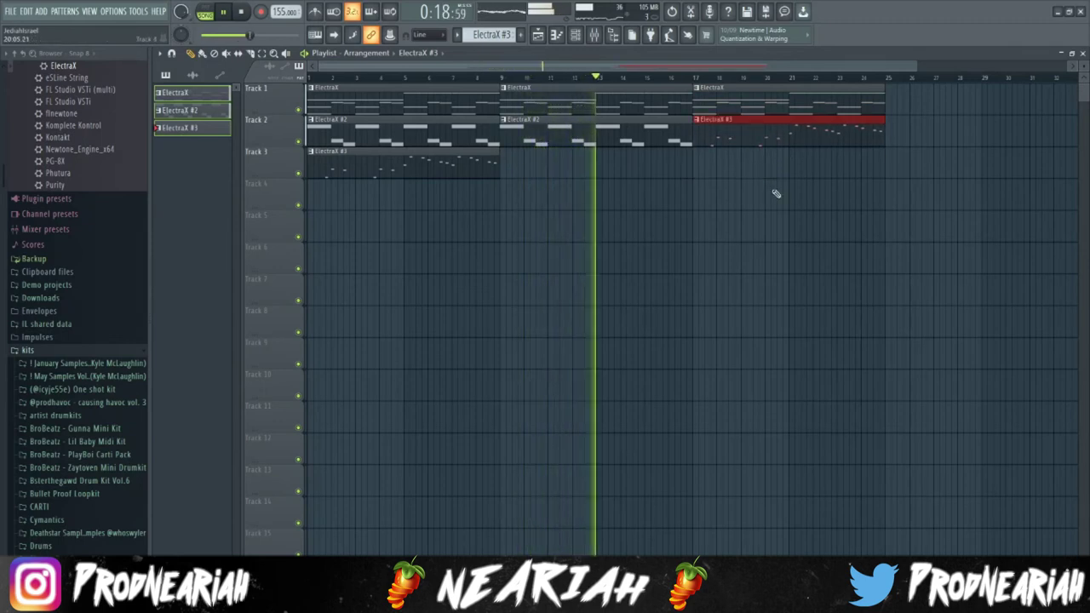
- Duplicate the ElectraX clip at bar 17 on track 1 to start at bar 25
{"action": "scroll", "coordinate": [776, 193], "scroll_direction": "down", "scroll_amount": 1}
{"action": "left_click_drag", "start_coordinate": [827, 108], "coordinate": [718, 98]}
{"action": "key", "text": "ctrl+b"}
- Place an ElectraX #2 clip at bar 33 on track 2 and an ElectraX #3 clip at bar 41 on track 3
{"action": "left_click", "coordinate": [587, 133]}
{"action": "left_click", "coordinate": [934, 129]}
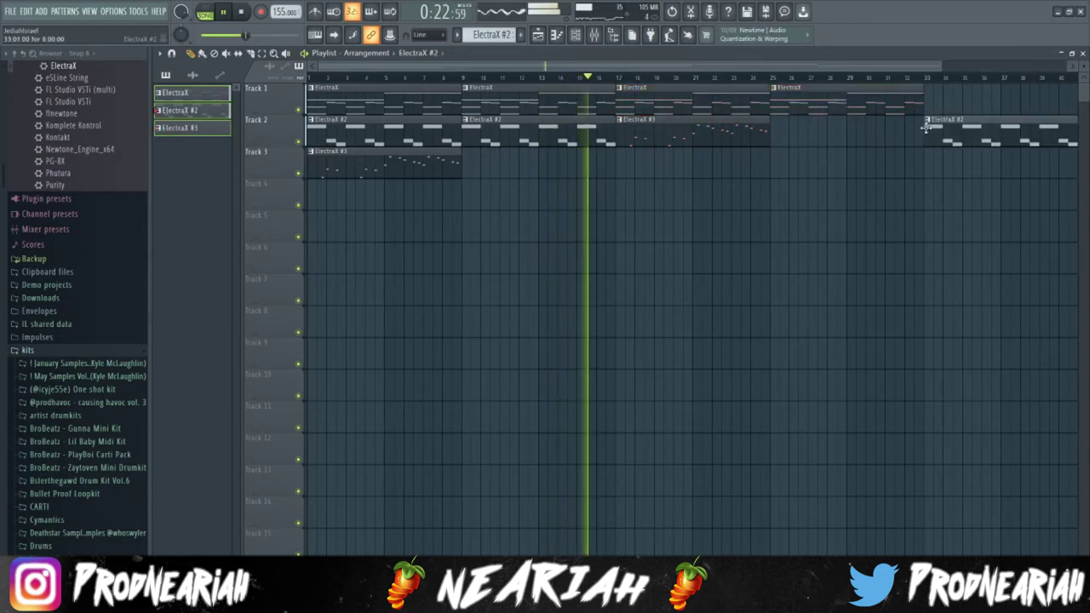
{"action": "left_click", "coordinate": [721, 132]}
{"action": "scroll", "coordinate": [853, 212], "scroll_direction": "down", "scroll_amount": 2}
{"action": "left_click_drag", "start_coordinate": [900, 166], "coordinate": [891, 161]}
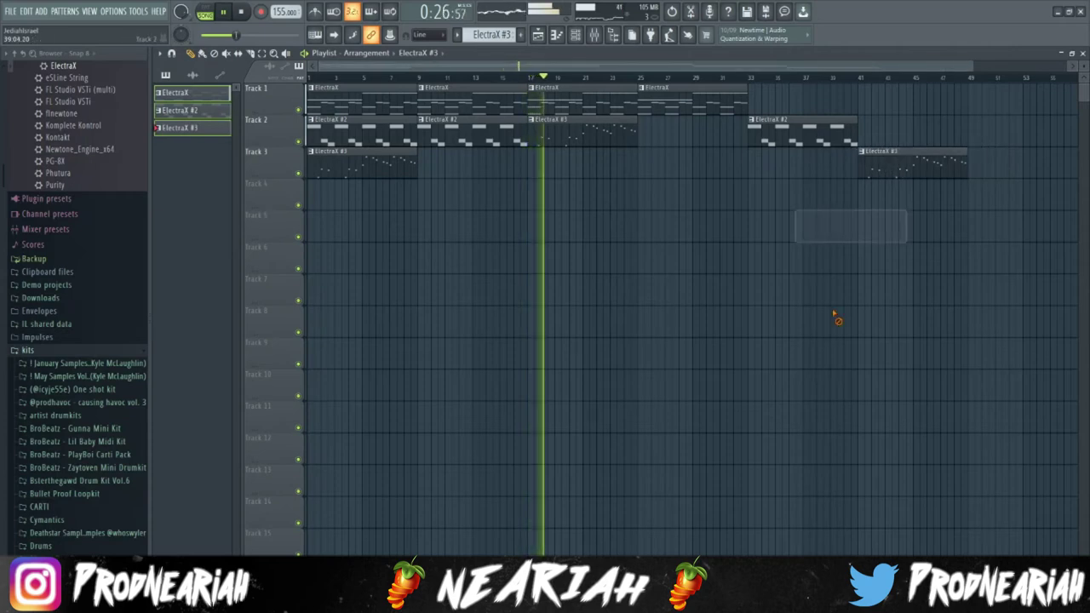
{"action": "scroll", "coordinate": [805, 289], "scroll_direction": "down", "scroll_amount": 1}
{"action": "left_click", "coordinate": [664, 266]}
{"action": "right_click", "coordinate": [707, 255]}
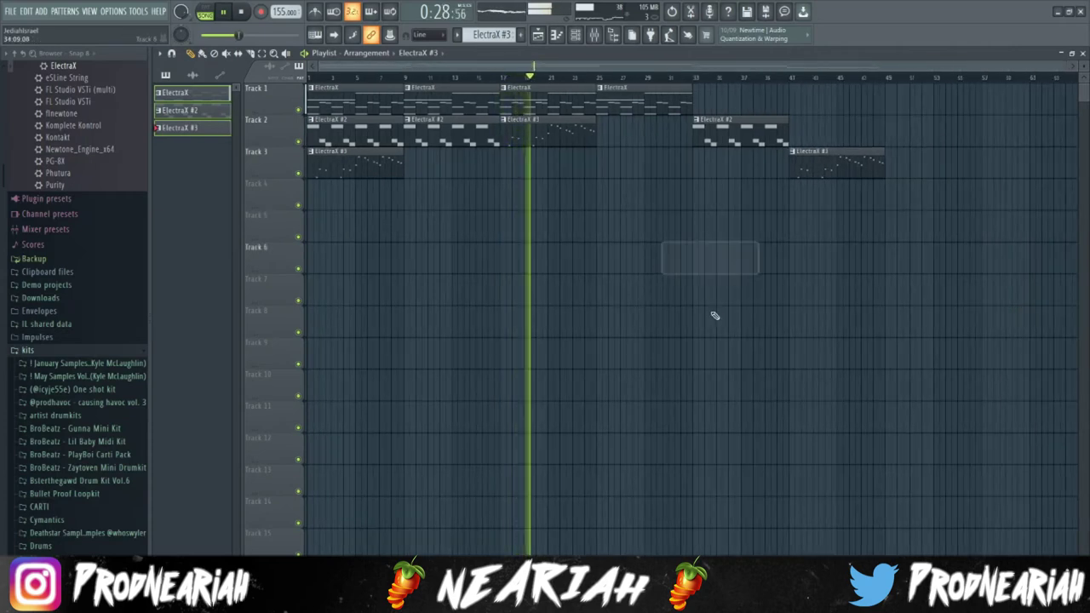
- Move the ElectraX #2 clip at bar 33 and the ElectraX #3 clip at bar 41 up to track 1
{"action": "left_click_drag", "start_coordinate": [764, 244], "coordinate": [986, 90]}
{"action": "key", "text": "shift+Up"}
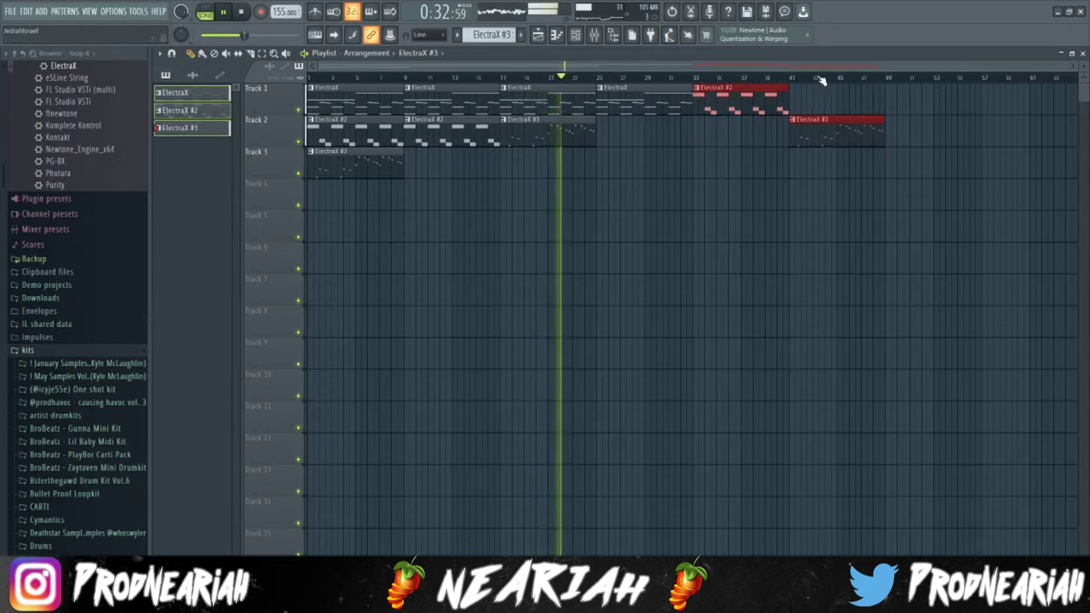
{"action": "left_click_drag", "start_coordinate": [810, 85], "coordinate": [860, 211]}
{"action": "key", "text": "shift+Up"}
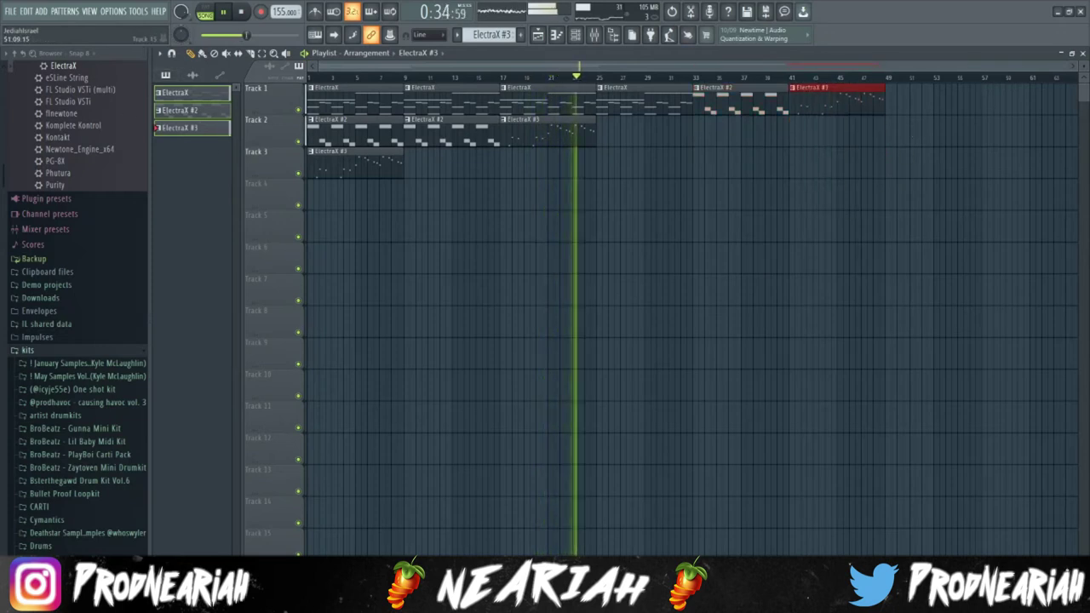
{"action": "left_click", "coordinate": [679, 241]}
{"action": "right_click", "coordinate": [679, 241]}
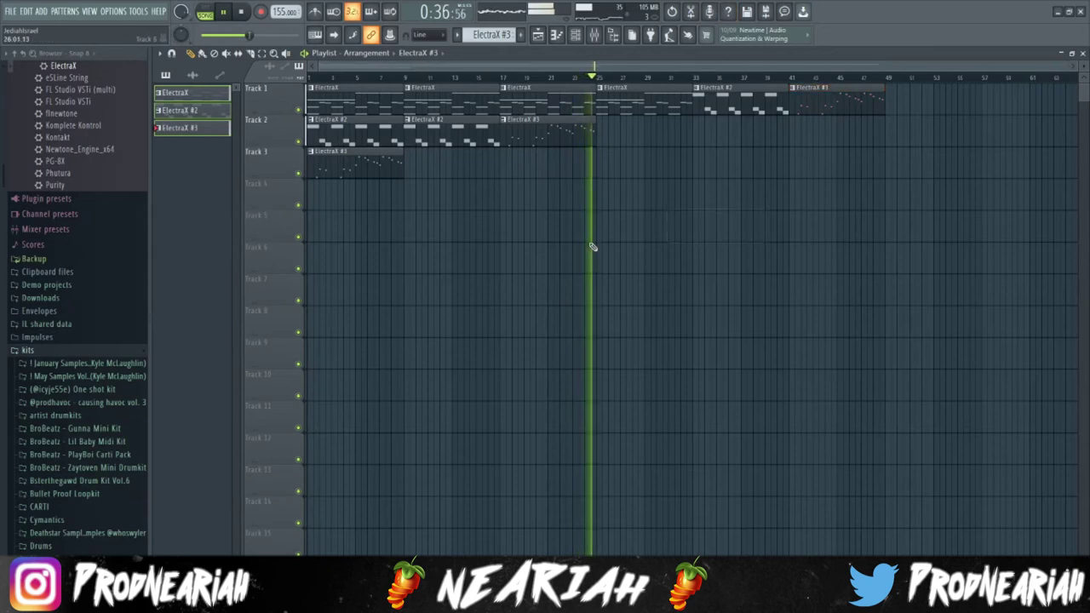
{"action": "left_click", "coordinate": [704, 204]}
{"action": "right_click", "coordinate": [703, 207]}
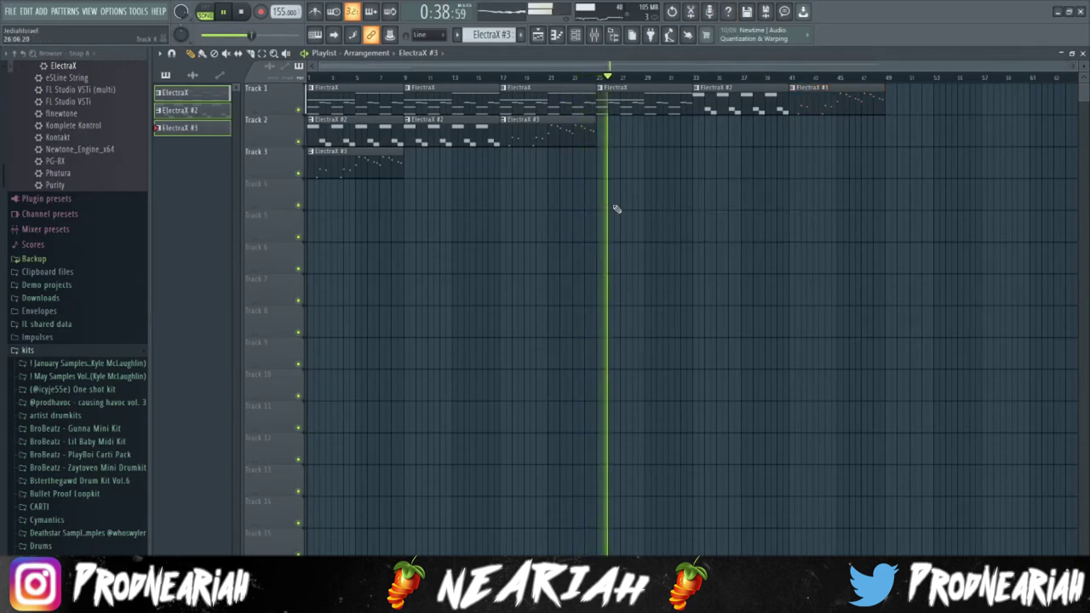
- Display all channels in the channel rack
{"action": "left_click", "coordinate": [556, 34]}
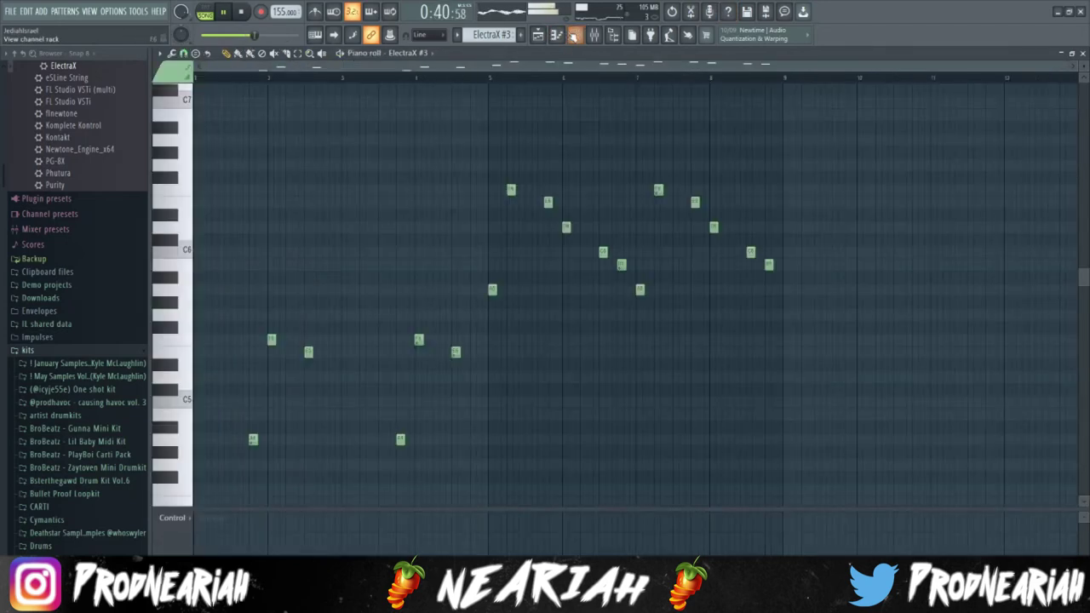
{"action": "left_click", "coordinate": [557, 34]}
{"action": "left_click", "coordinate": [575, 35]}
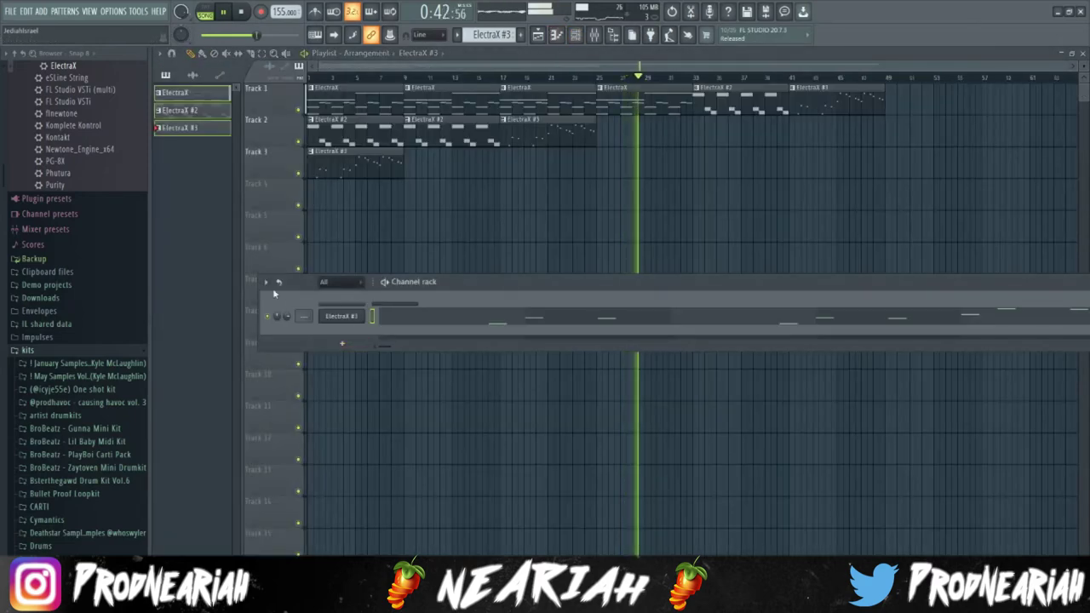
{"action": "left_click", "coordinate": [332, 282]}
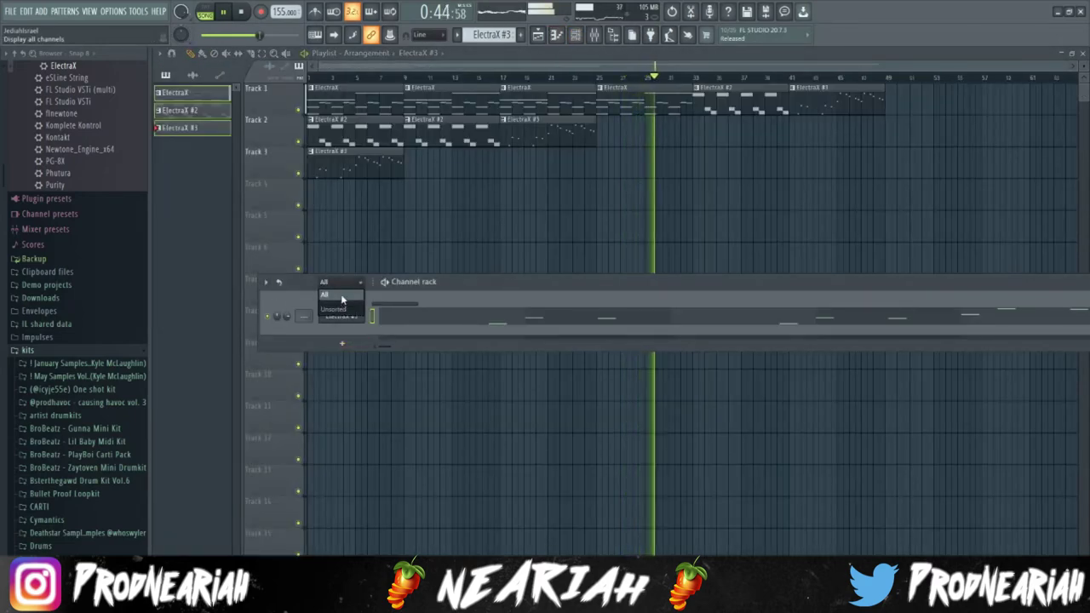
{"action": "left_click", "coordinate": [341, 296]}
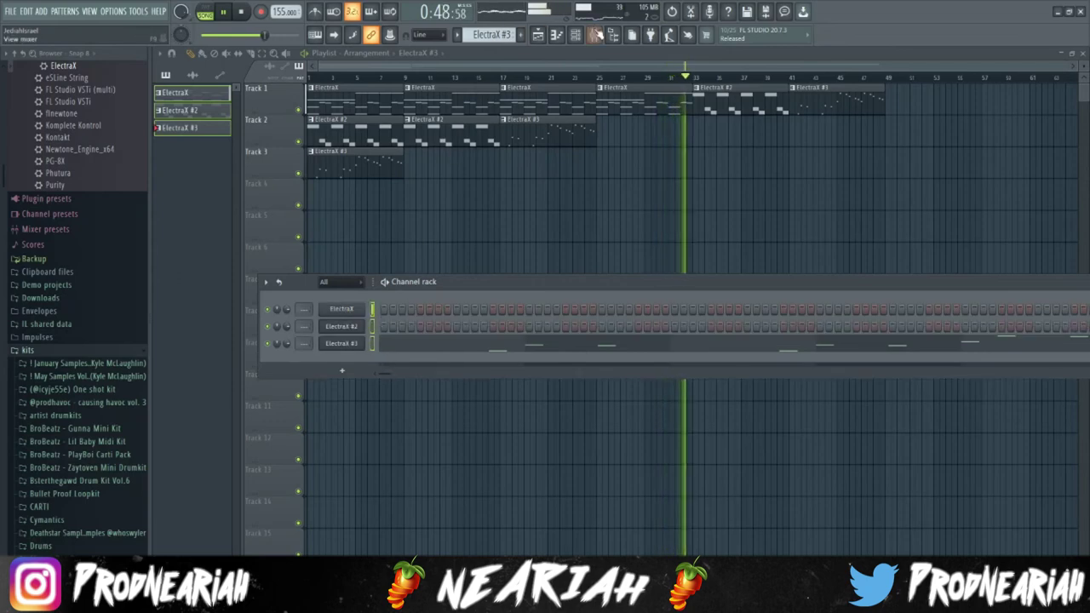
- Route the ElectraX, ElectraX #2 and ElectraX #3 channels to mixer tracks 1 to 3, and return to the playlist
{"action": "key", "text": "F9"}
{"action": "right_click", "coordinate": [226, 213]}
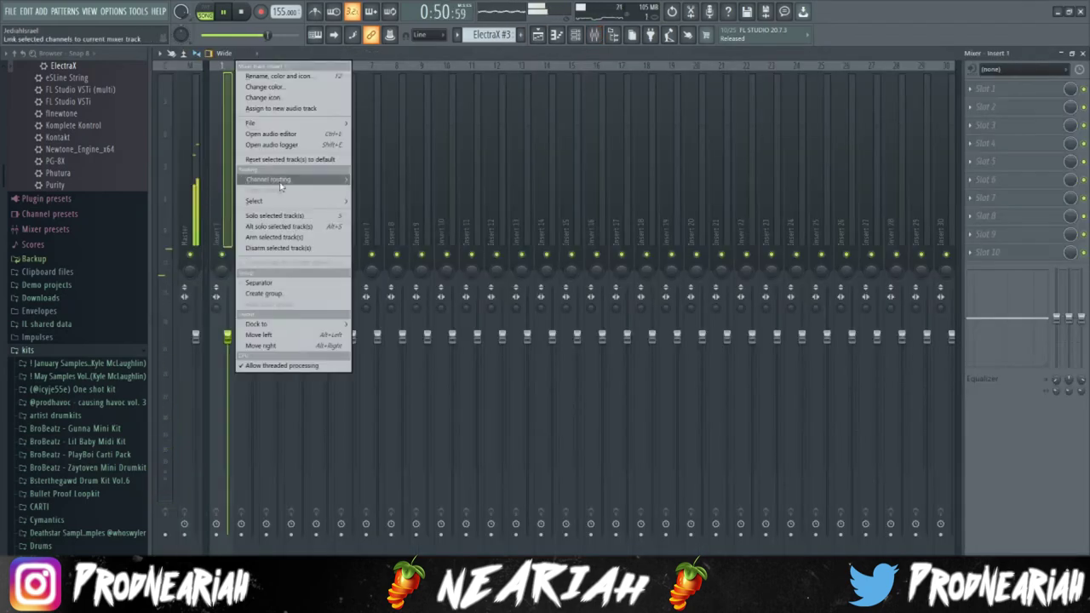
{"action": "mouse_move", "coordinate": [290, 179]}
{"action": "left_click", "coordinate": [400, 182]}
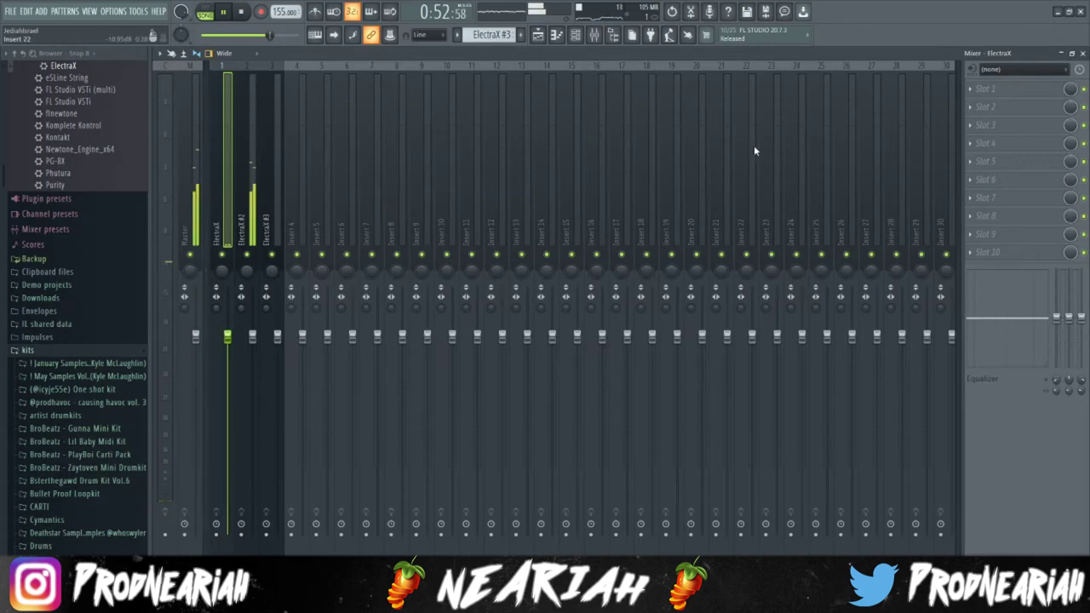
{"action": "left_click", "coordinate": [1083, 52]}
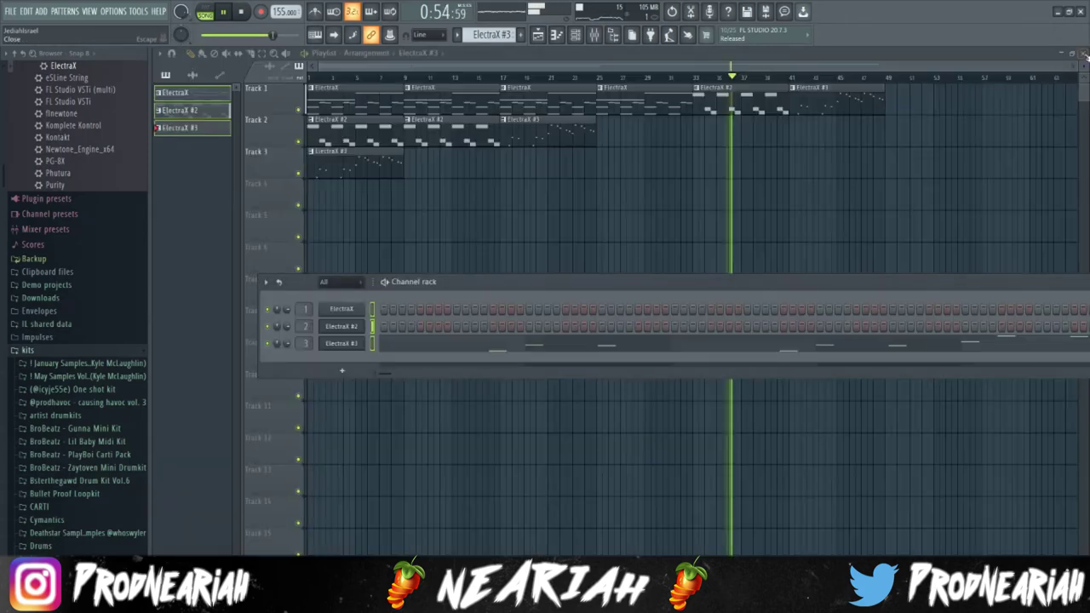
{"action": "key", "text": "F6"}
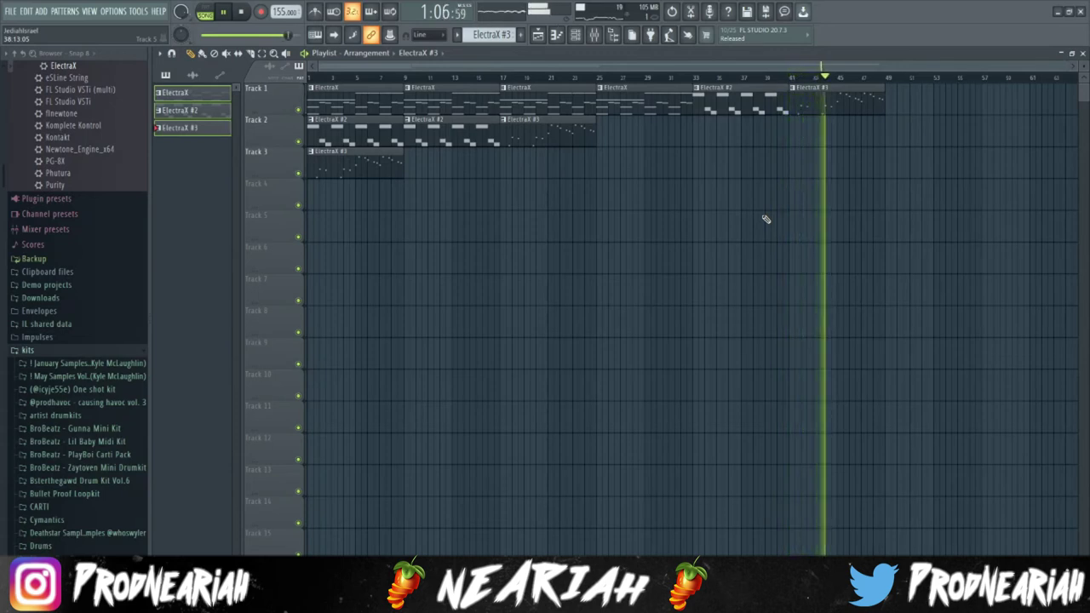
- Stop playback and restart the song from the beginning in the playlist
{"action": "key", "text": "F9"}
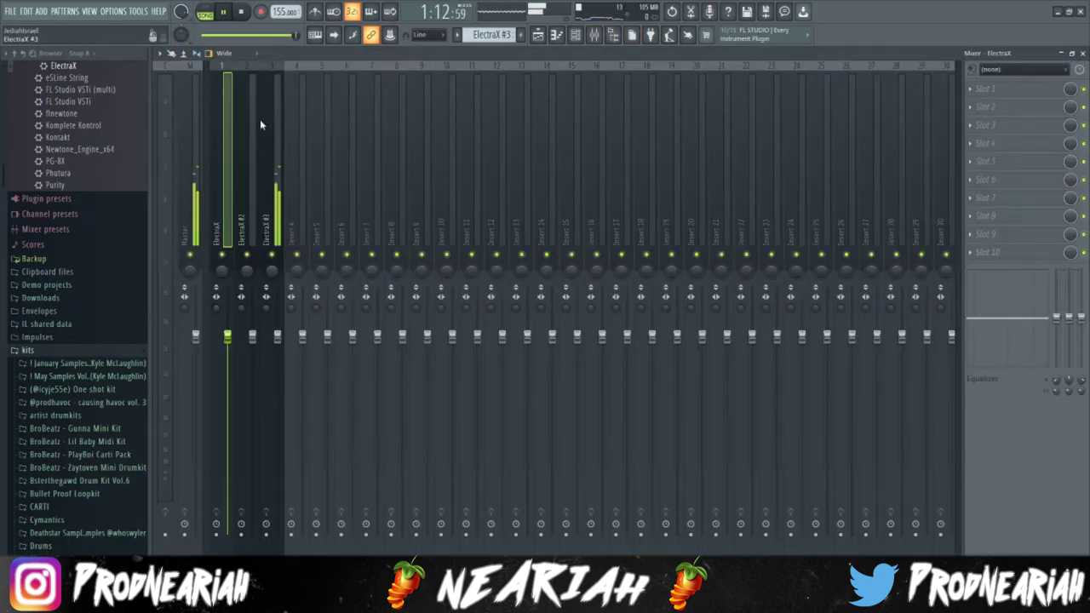
{"action": "key", "text": "space"}
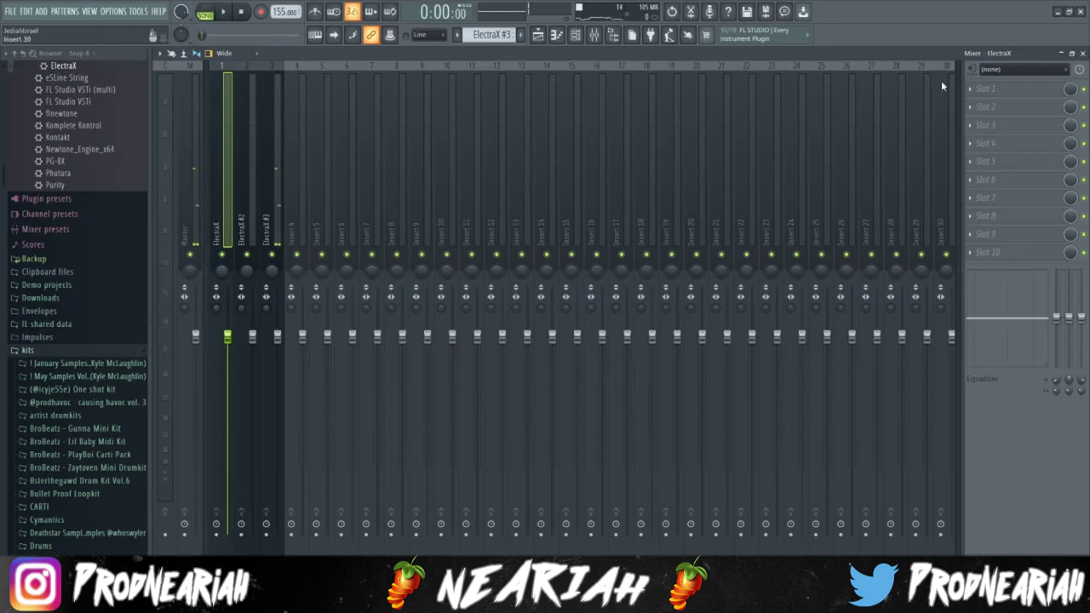
{"action": "left_click", "coordinate": [1079, 54]}
{"action": "key", "text": "space"}
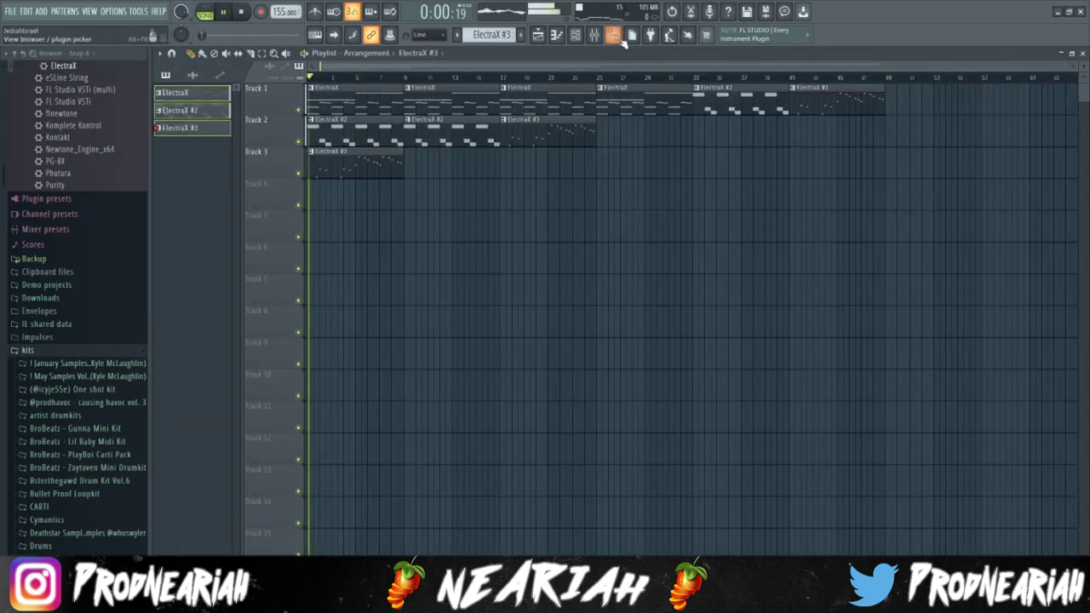
- Solo the ElectraX #3 mixer track and load Fruity Parametric EQ 2 in its first effect slot
{"action": "key", "text": "F9"}
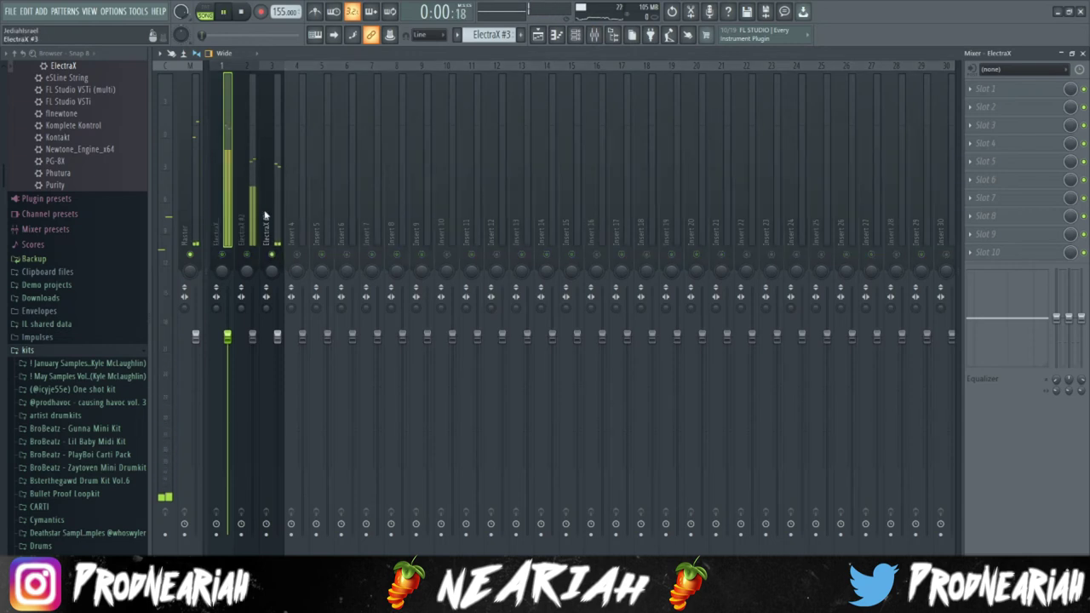
{"action": "right_click", "coordinate": [274, 256]}
{"action": "left_click", "coordinate": [1048, 88]}
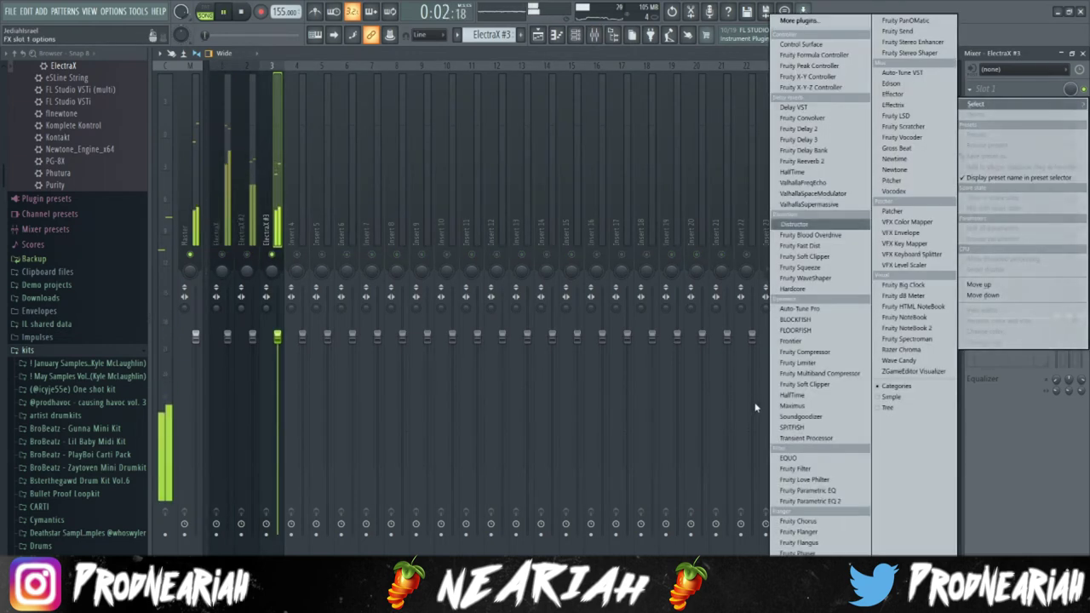
{"action": "left_click", "coordinate": [841, 503]}
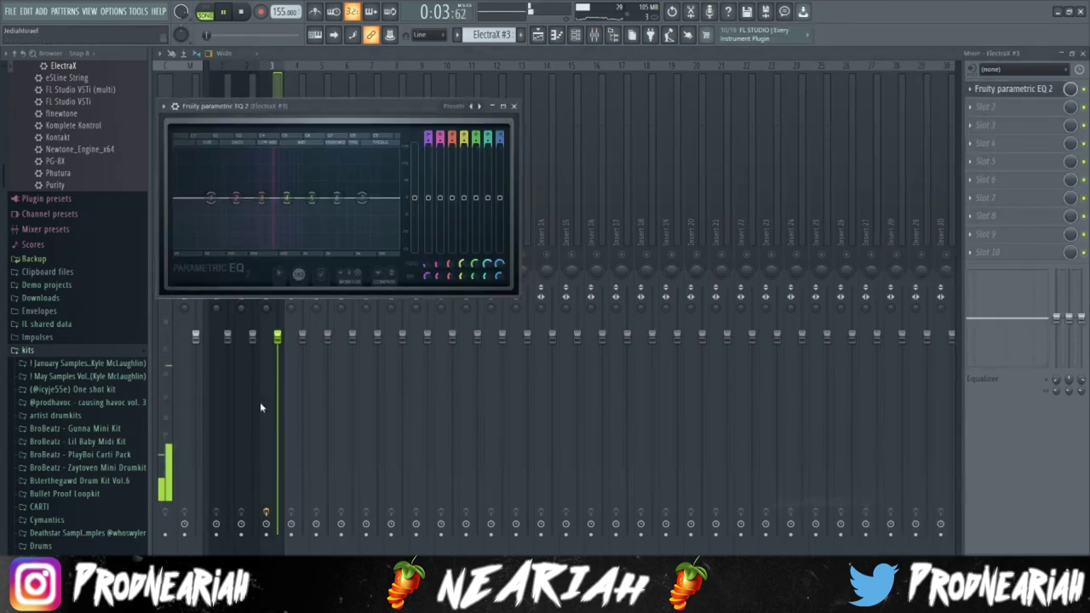
- Roll off the lowest and highest EQ bands on ElectraX #3 and lower its mixer volume to 85%
{"action": "left_click_drag", "start_coordinate": [503, 201], "coordinate": [500, 248]}
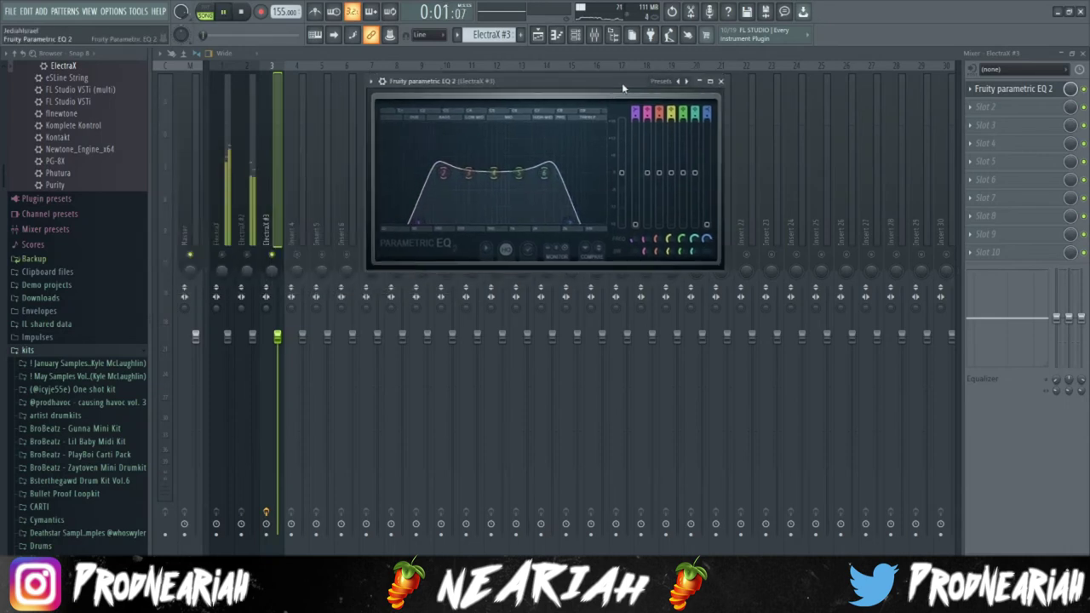
{"action": "left_click_drag", "start_coordinate": [622, 82], "coordinate": [670, 83]}
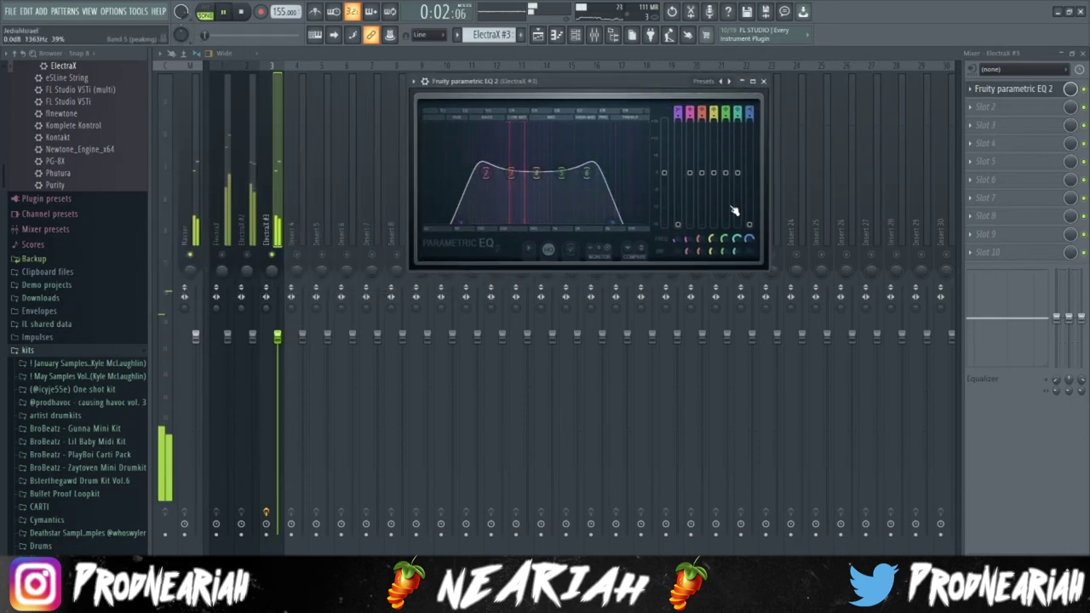
{"action": "left_click", "coordinate": [764, 82]}
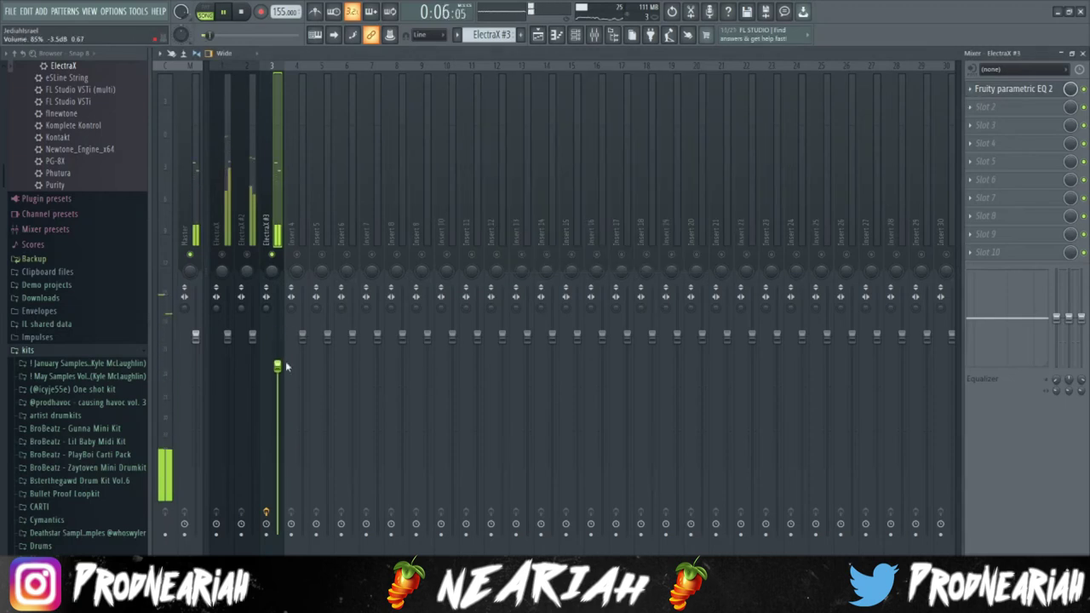
- Load Fruity Stereo Enhancer in the second effect slot of the ElectraX #3 mixer track
{"action": "left_click", "coordinate": [1018, 114]}
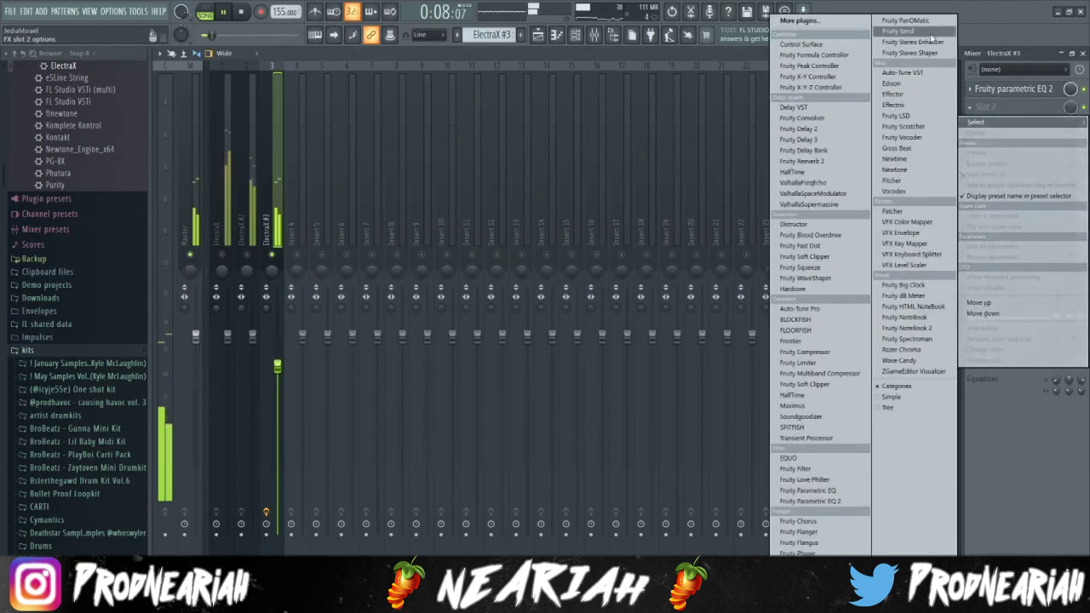
{"action": "left_click", "coordinate": [919, 43]}
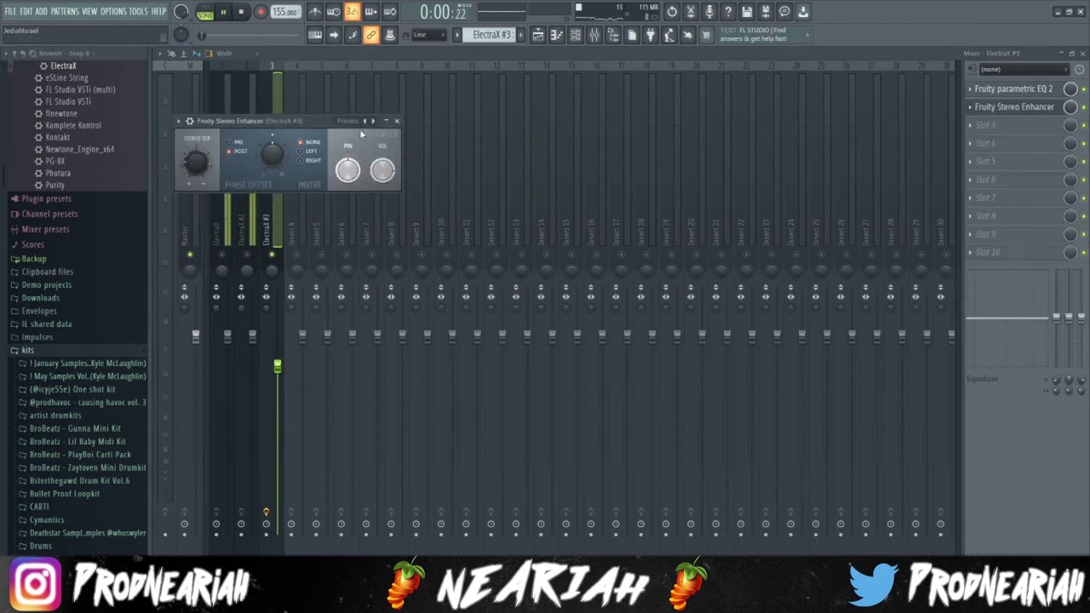
{"action": "left_click_drag", "start_coordinate": [276, 119], "coordinate": [515, 104]}
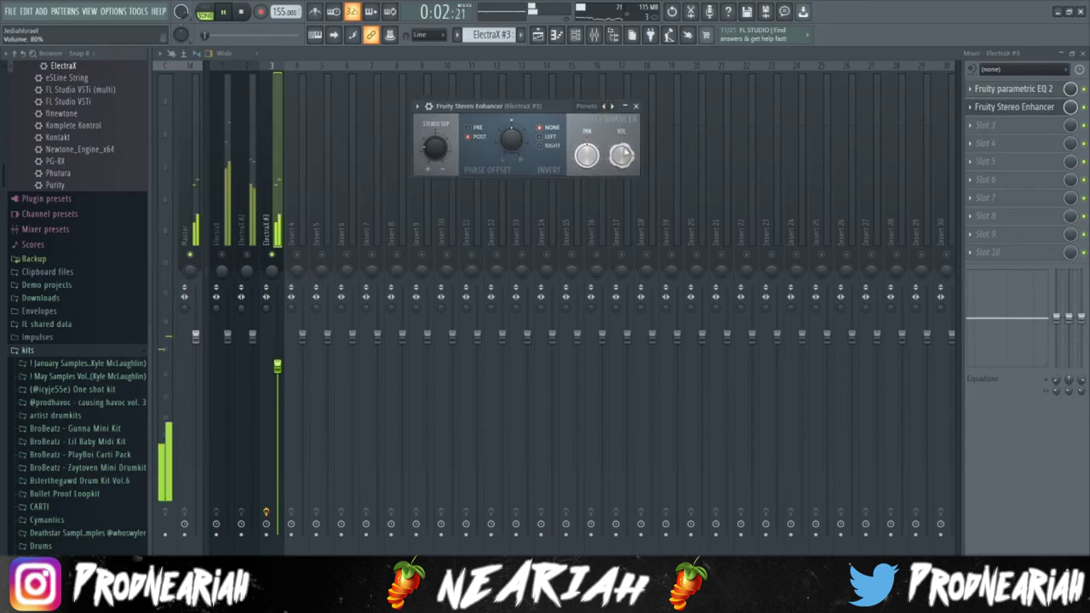
{"action": "left_click", "coordinate": [636, 107]}
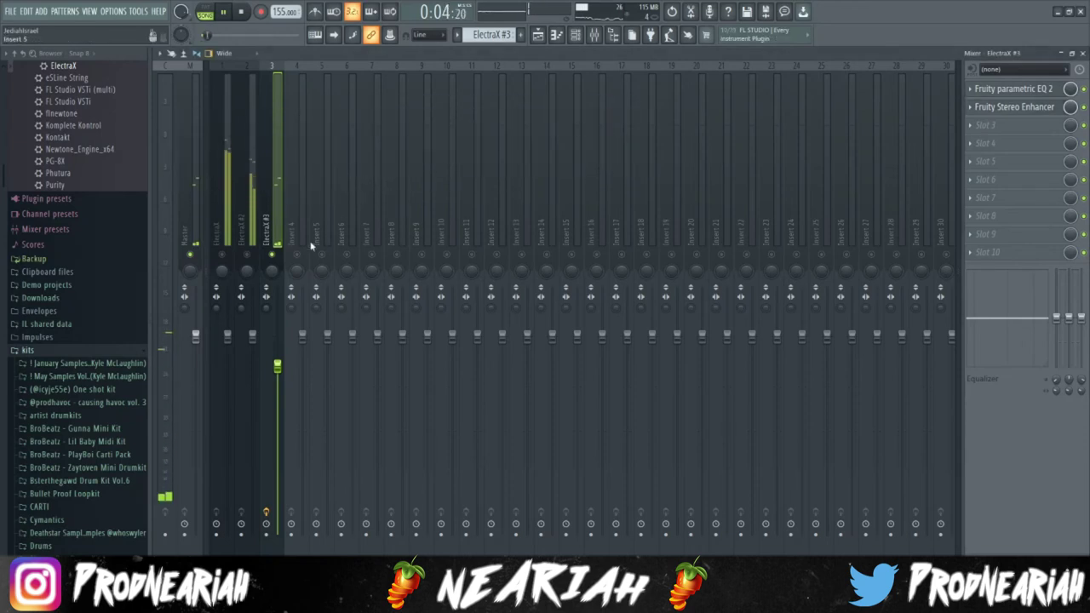
- On the ElectraX #2 mixer track, reduce the volume and low EQ, and load Fruity Reeverb 2 in the first effect slot
{"action": "left_click", "coordinate": [252, 232]}
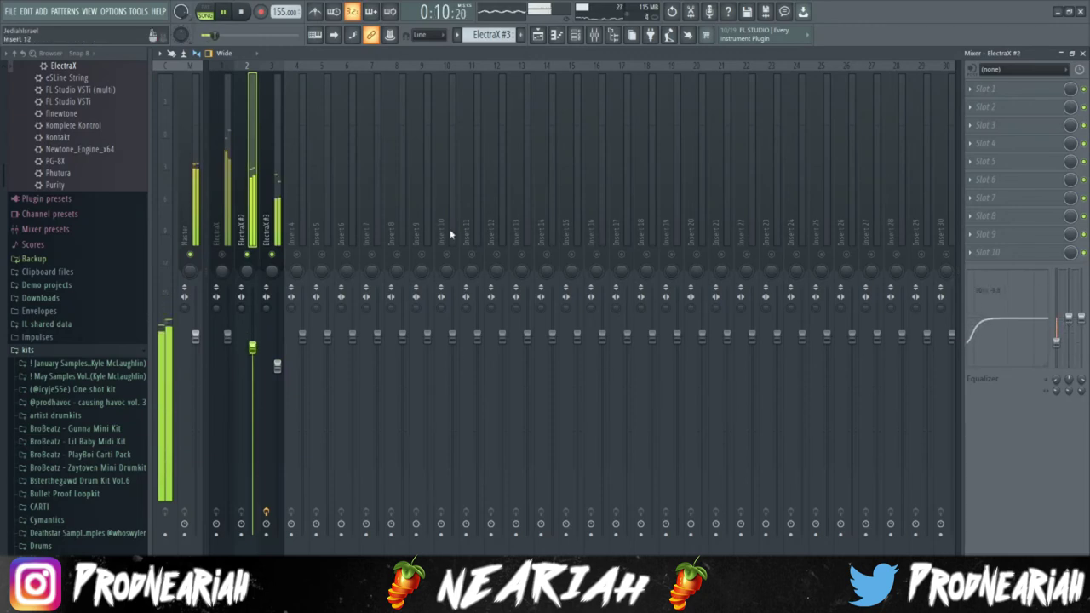
{"action": "left_click", "coordinate": [981, 89]}
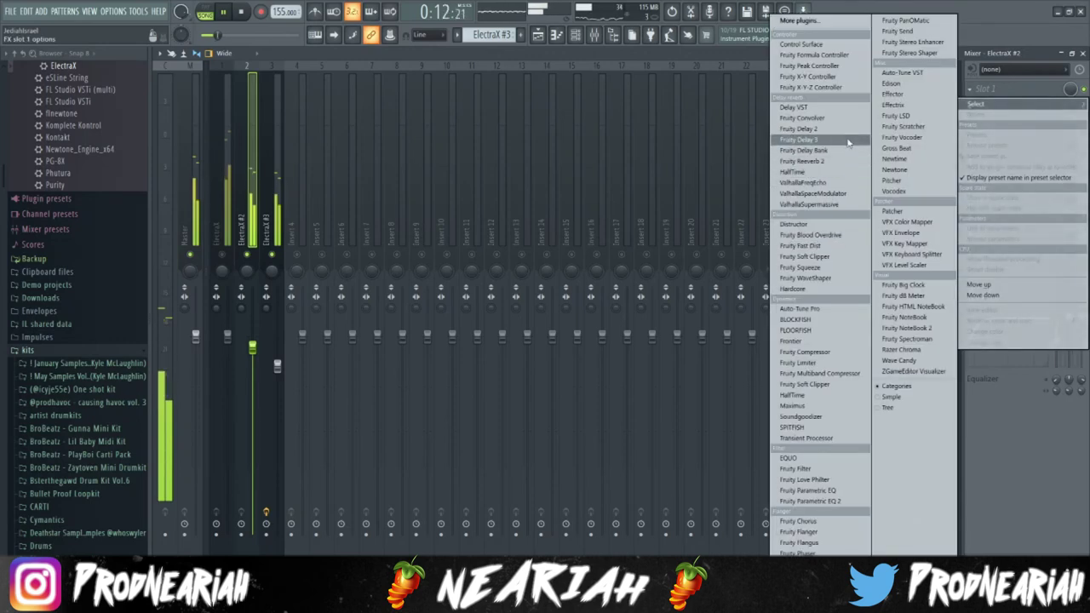
{"action": "left_click", "coordinate": [802, 161]}
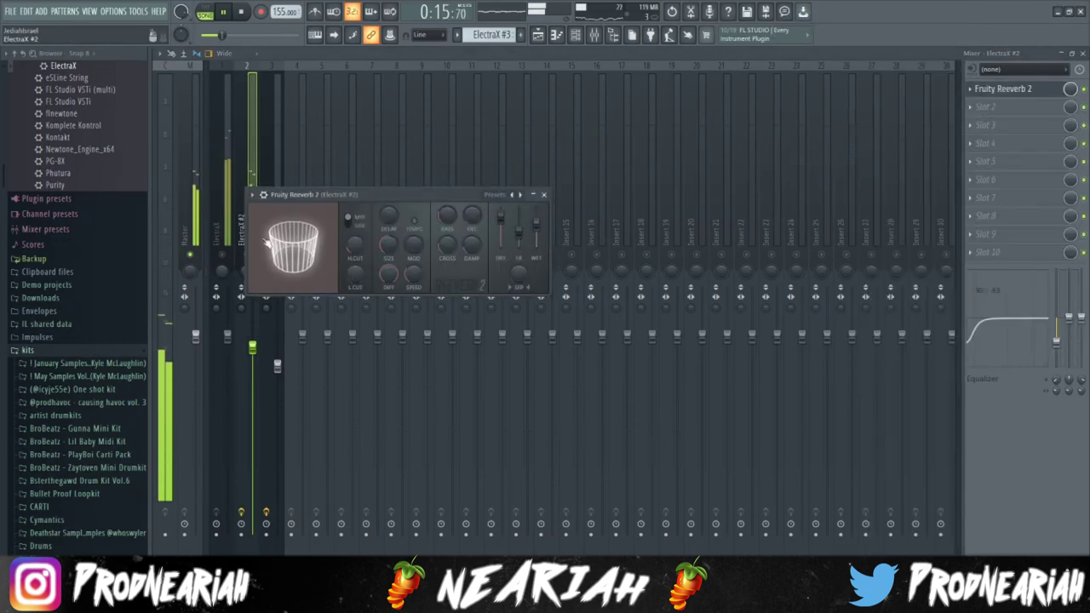
{"action": "left_click", "coordinate": [543, 195]}
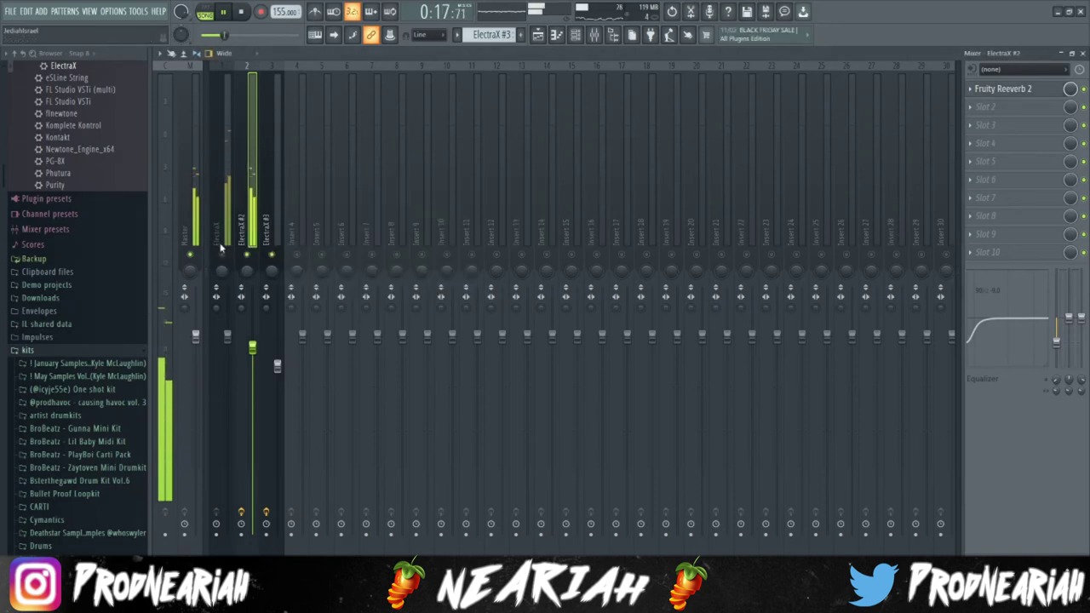
- Load Fruity Parametric EQ 2 in the first slot of the ElectraX mixer track and slightly boost its three lowest bands
{"action": "left_click", "coordinate": [233, 277]}
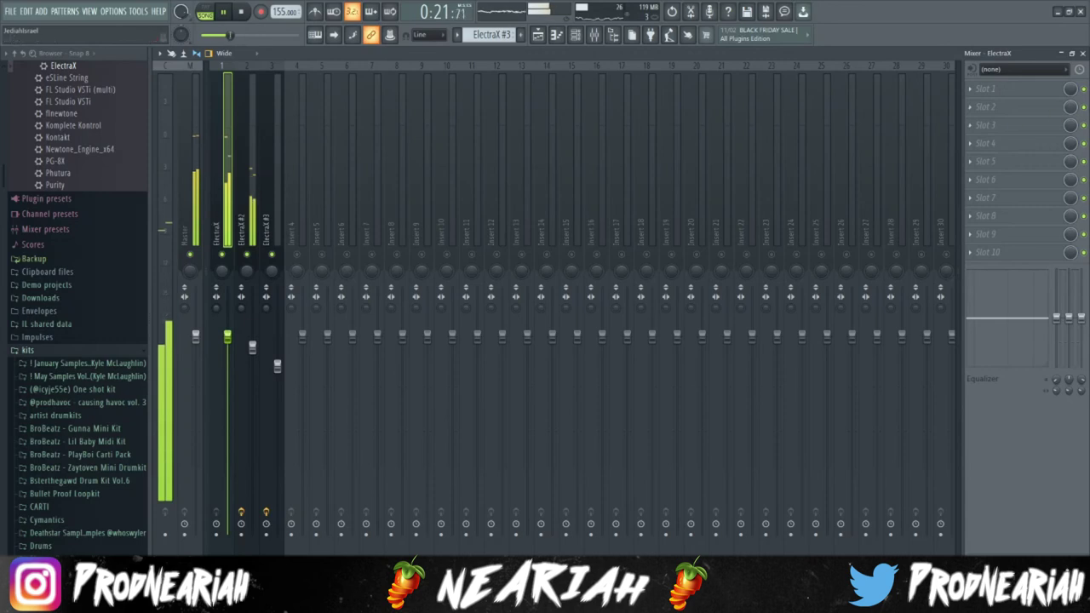
{"action": "left_click", "coordinate": [988, 88]}
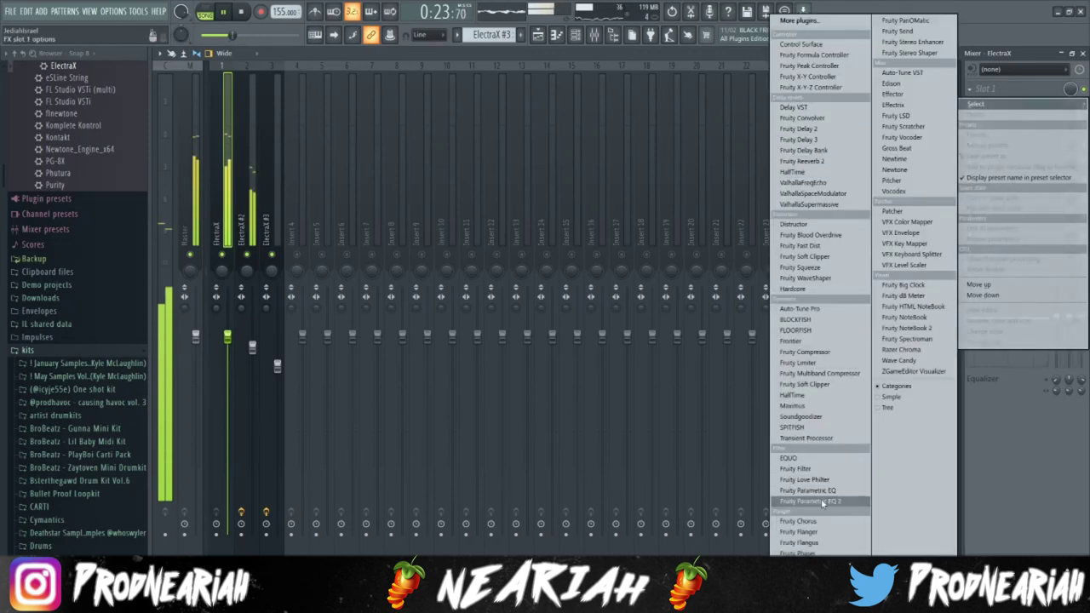
{"action": "left_click", "coordinate": [811, 501]}
{"action": "left_click_drag", "start_coordinate": [445, 168], "coordinate": [626, 141]}
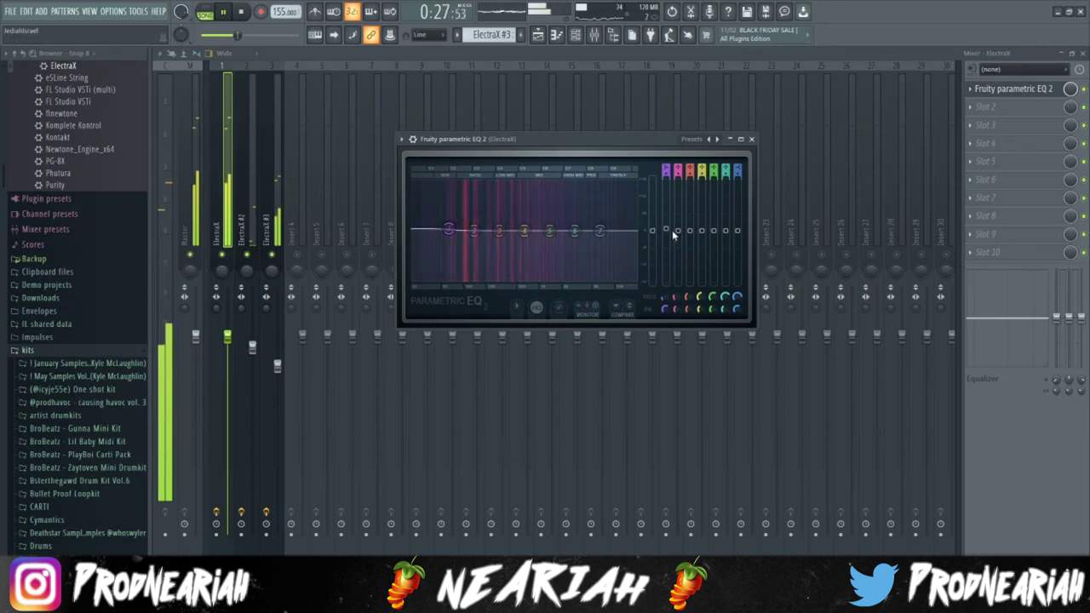
{"action": "mouse_move", "coordinate": [678, 231]}
{"action": "left_mouse_down"}
{"action": "mouse_move", "coordinate": [689, 228]}
{"action": "mouse_move", "coordinate": [666, 227]}
{"action": "left_mouse_up"}
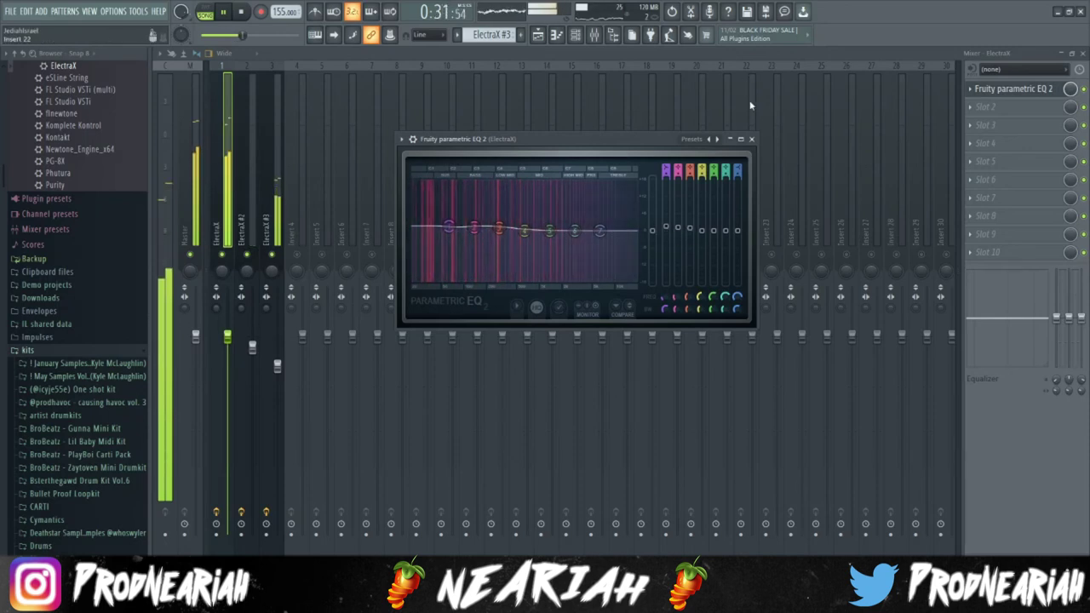
{"action": "left_click", "coordinate": [752, 140]}
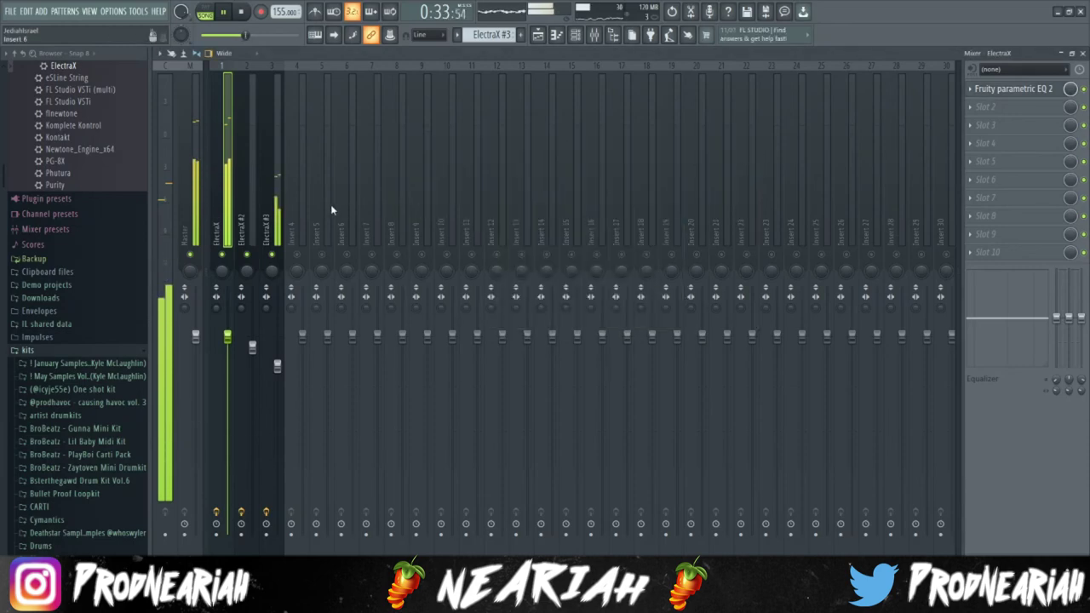
- Return to the playlist and place an ElectraX #3 clip on track 5 at bar 35
{"action": "left_click", "coordinate": [1083, 53]}
{"action": "left_click", "coordinate": [766, 213]}
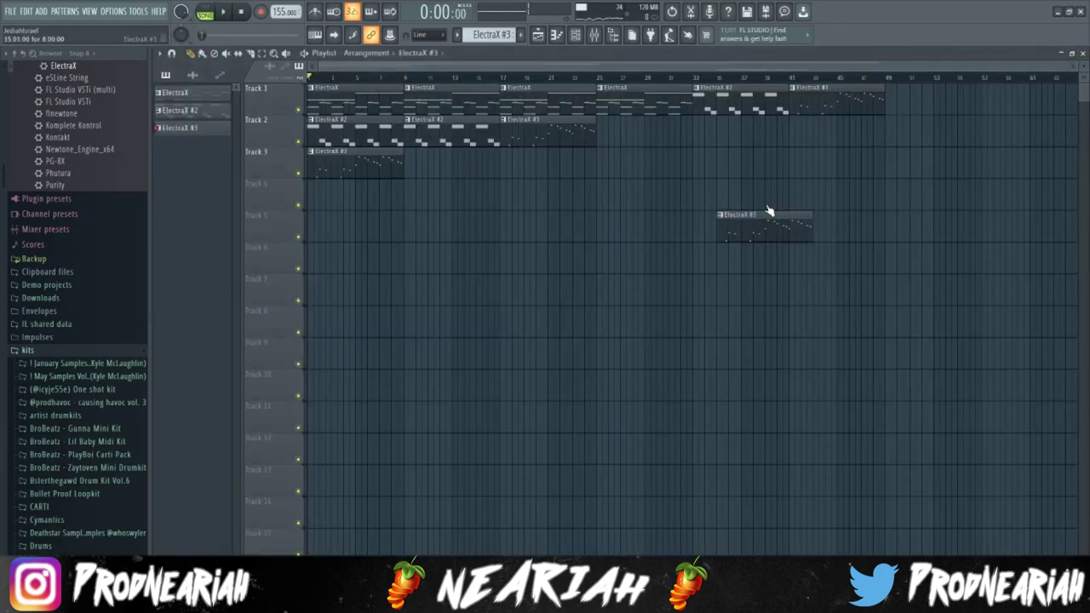
- Remove the stray ElectraX #3 clips from track 5 in the playlist
{"action": "right_click", "coordinate": [768, 213]}
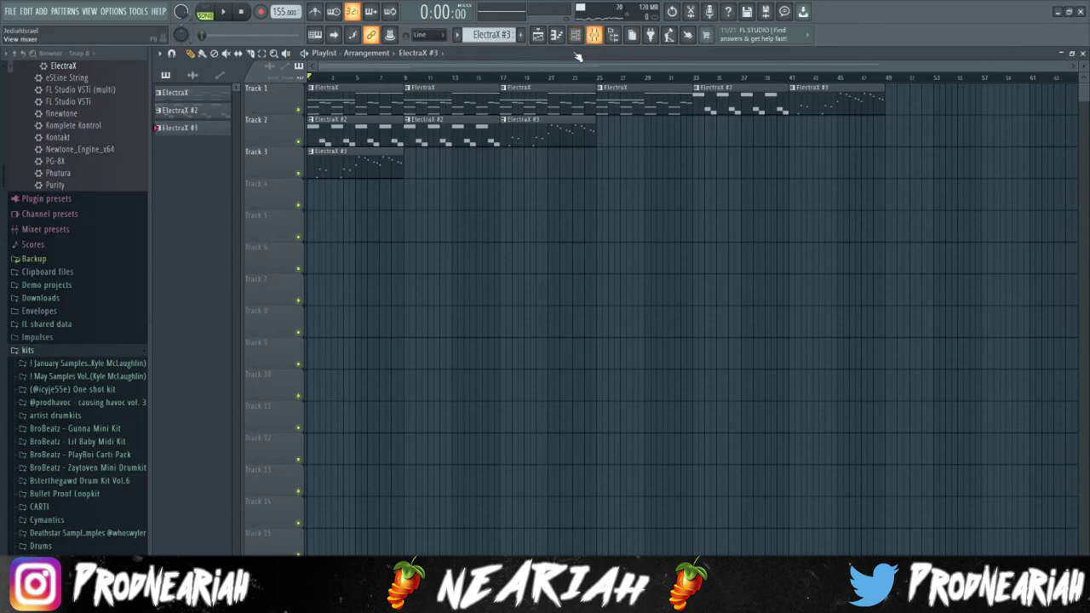
{"action": "left_click", "coordinate": [593, 35]}
{"action": "right_click", "coordinate": [225, 256]}
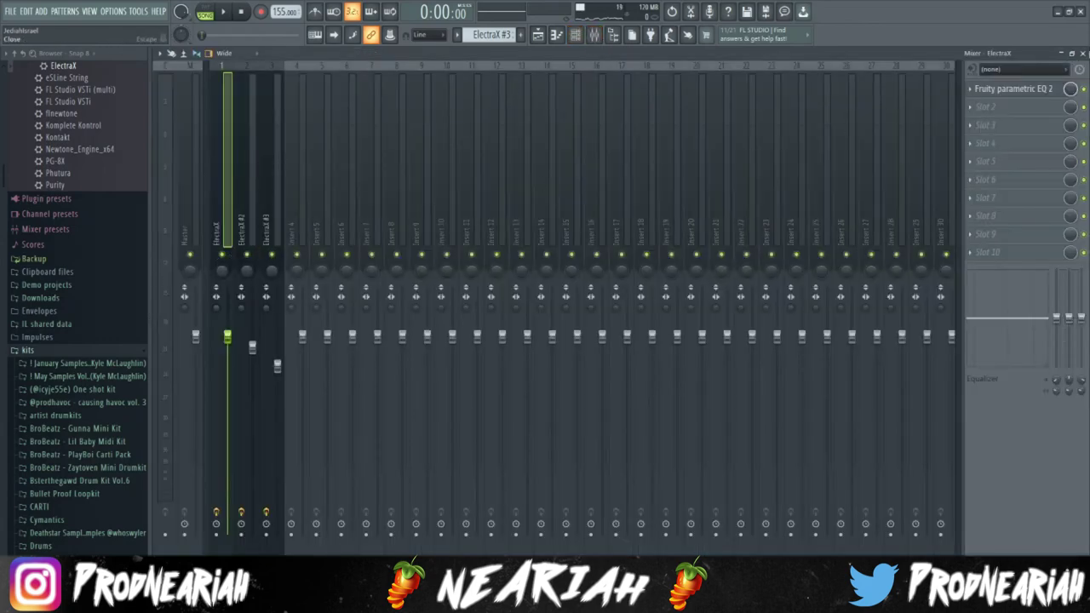
{"action": "left_click", "coordinate": [1083, 54]}
{"action": "left_click", "coordinate": [546, 218]}
{"action": "right_click", "coordinate": [562, 228]}
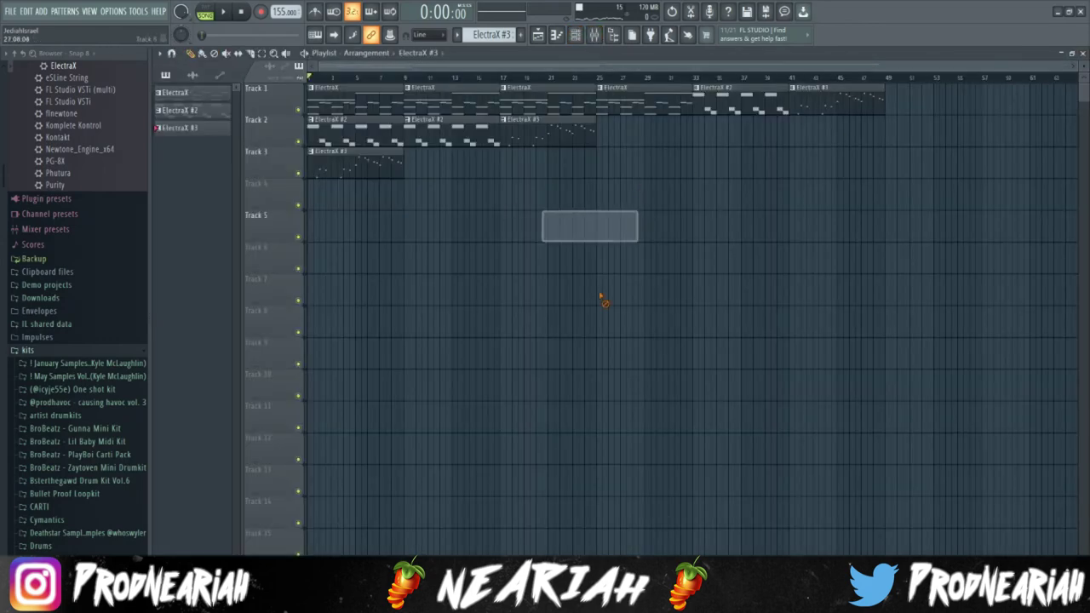
- Play the playlist arrangement from the start to check how the three parts sound together
{"action": "key", "text": "space"}
{"action": "left_click", "coordinate": [454, 320]}
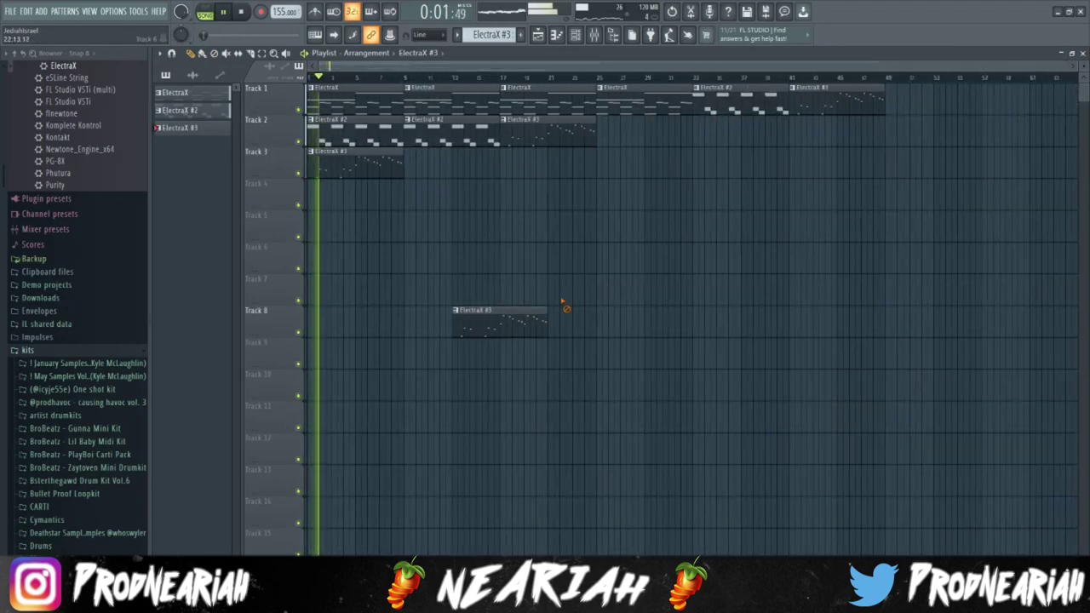
{"action": "right_click", "coordinate": [545, 310]}
{"action": "left_click", "coordinate": [476, 265]}
{"action": "right_click", "coordinate": [483, 263]}
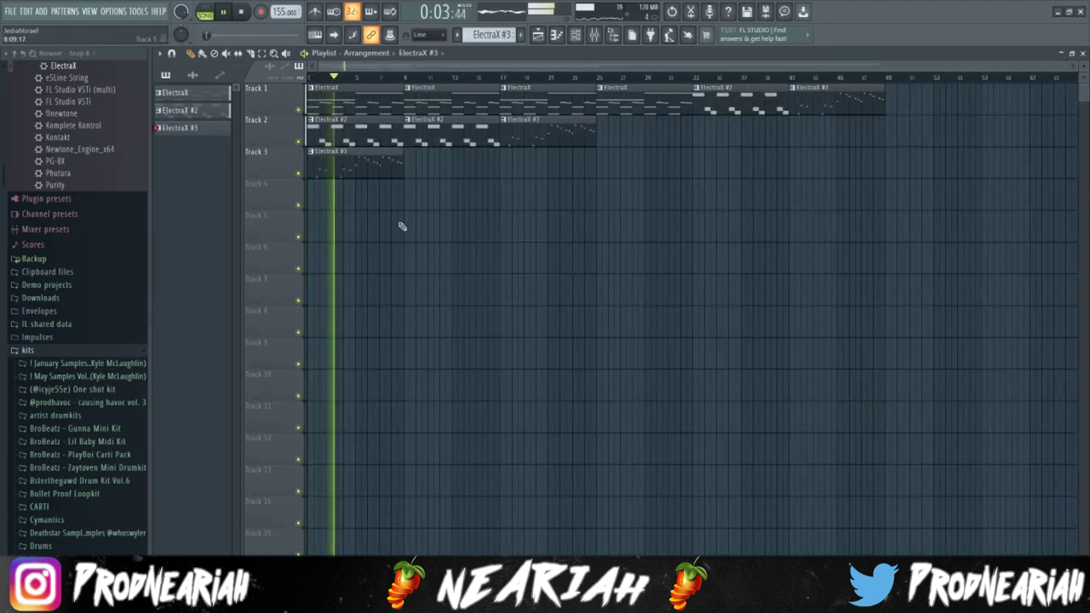
- Slightly raise the ElectraX #3 mixer track's volume during playback and check the ElectraX and Master tracks
{"action": "key", "text": "F9"}
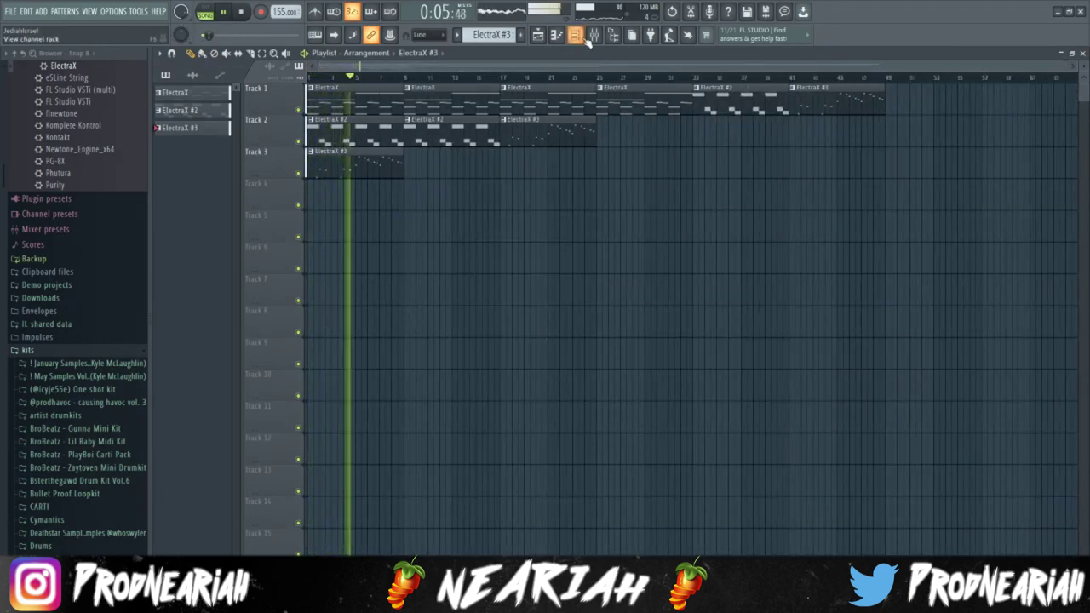
{"action": "left_click_drag", "start_coordinate": [277, 364], "coordinate": [277, 352]}
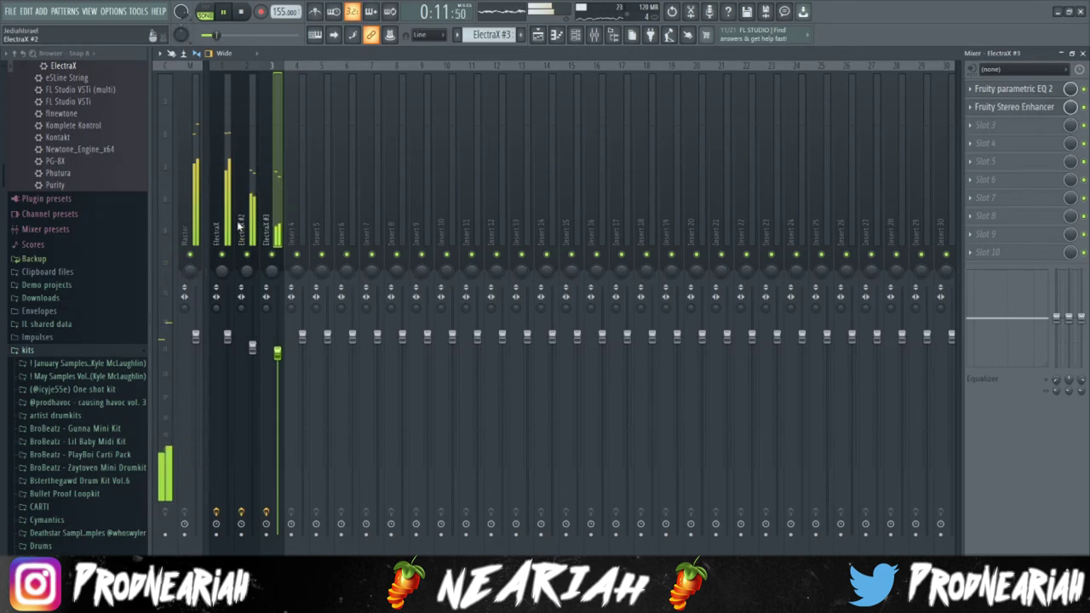
{"action": "left_click", "coordinate": [225, 185]}
{"action": "scroll", "coordinate": [210, 183], "scroll_direction": "down", "scroll_amount": 2}
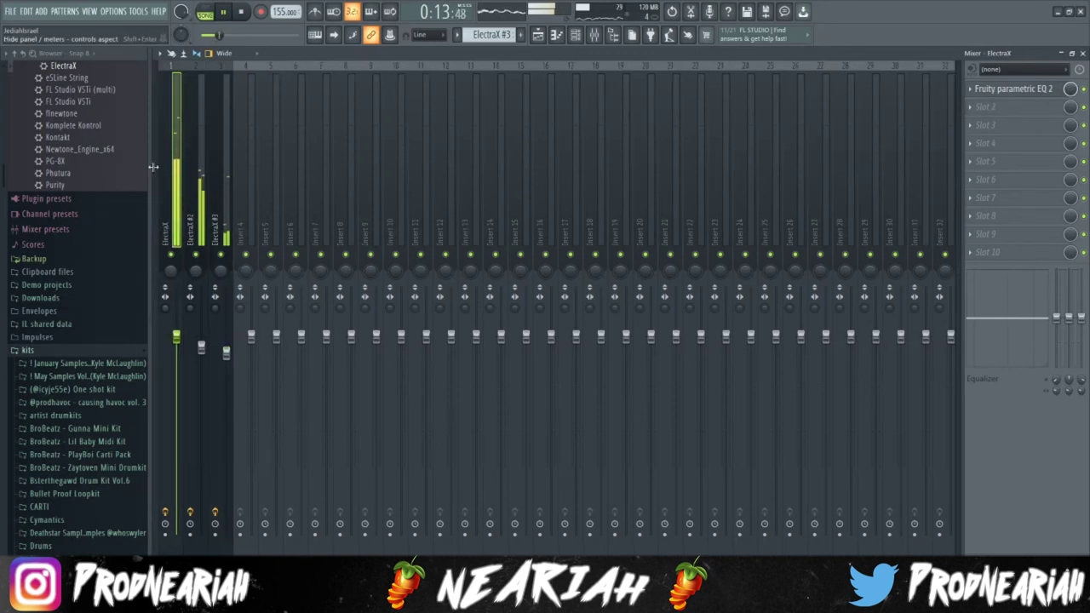
{"action": "scroll", "coordinate": [153, 167], "scroll_direction": "up", "scroll_amount": 2}
{"action": "left_click", "coordinate": [182, 166]}
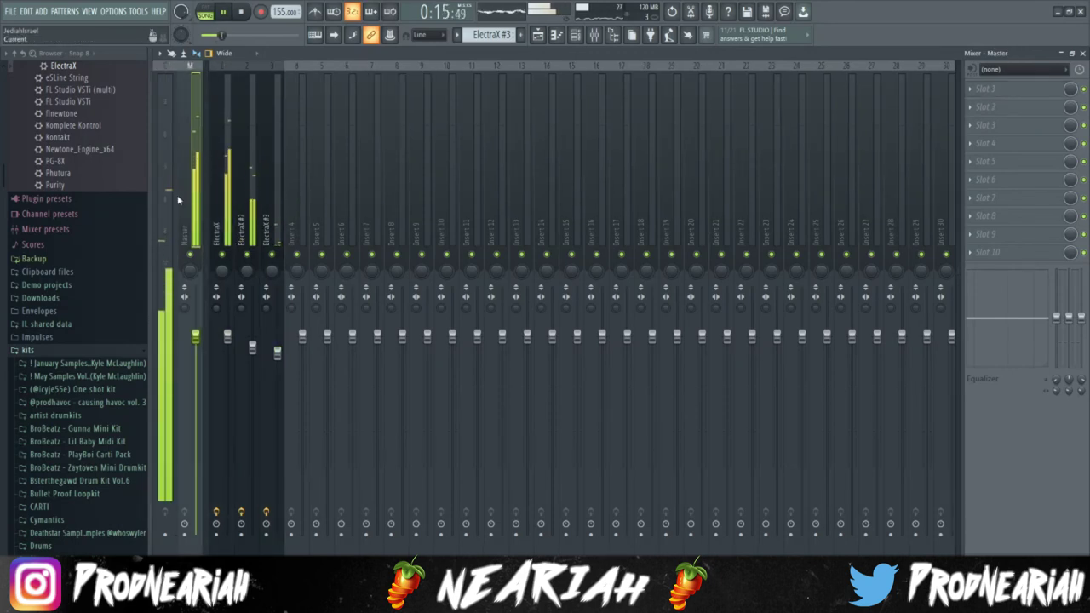
{"action": "left_click", "coordinate": [1084, 52]}
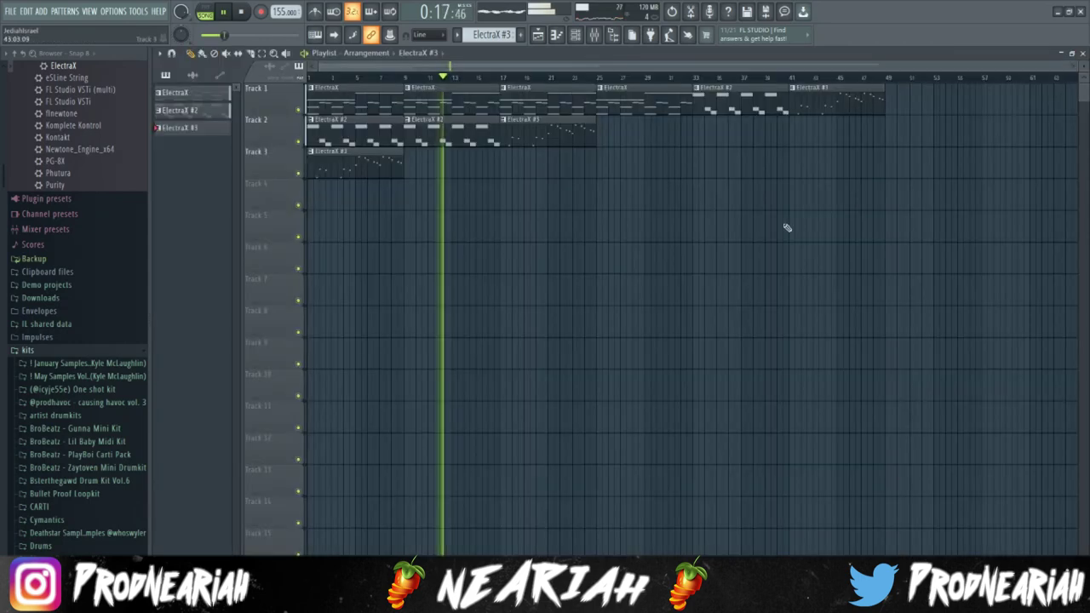
- Stop playback and arrange the clips by part, with ElectraX #2 at bar 33 on track 2 and ElectraX #3 at bars 17 and 41 on track 3
{"action": "scroll", "coordinate": [596, 263], "scroll_direction": "down", "scroll_amount": 2}
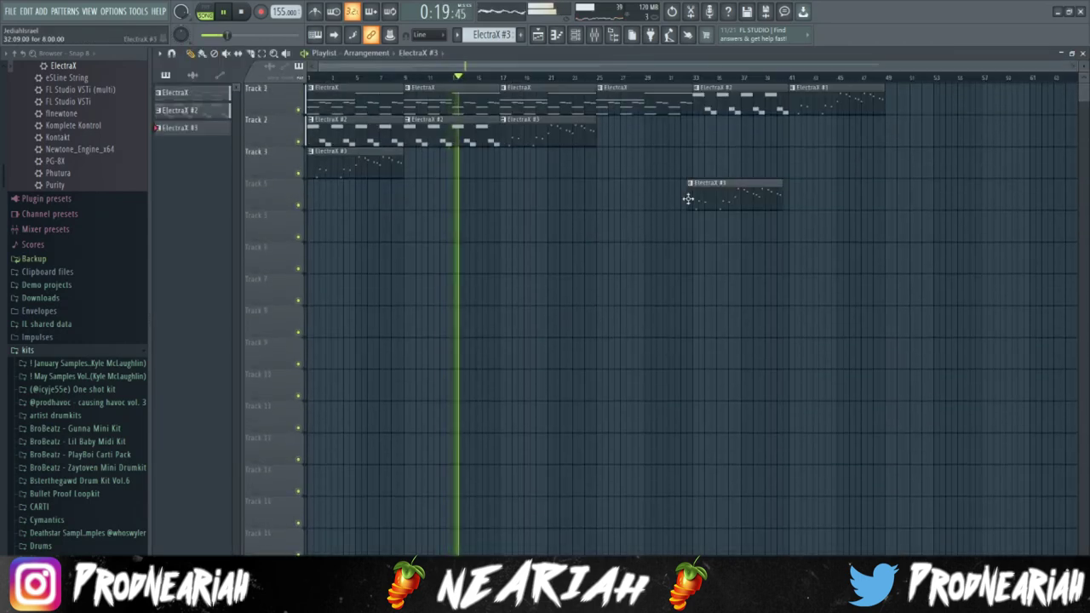
{"action": "key", "text": "space"}
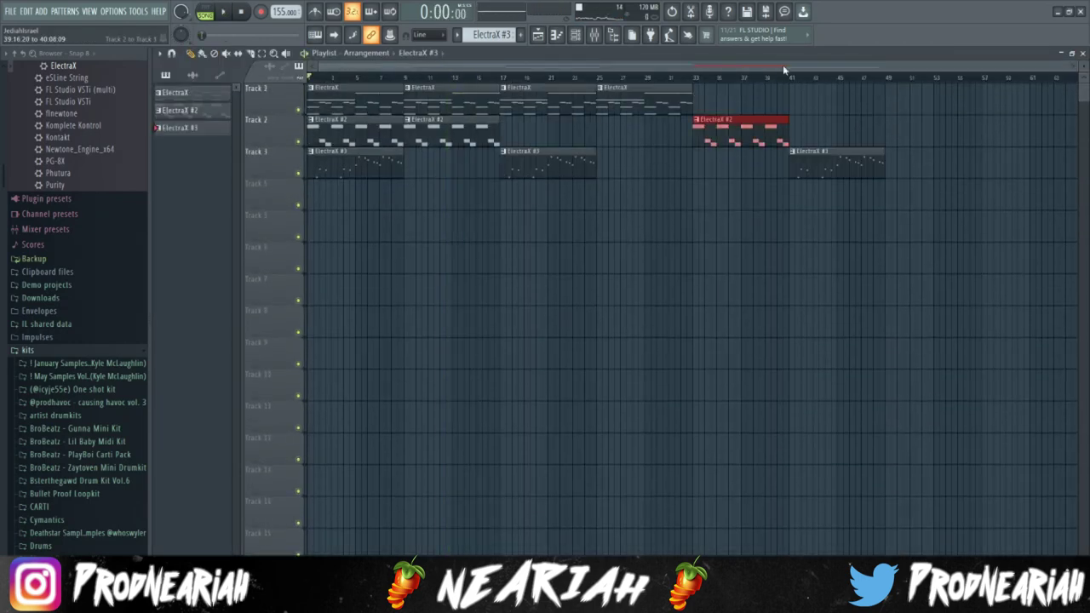